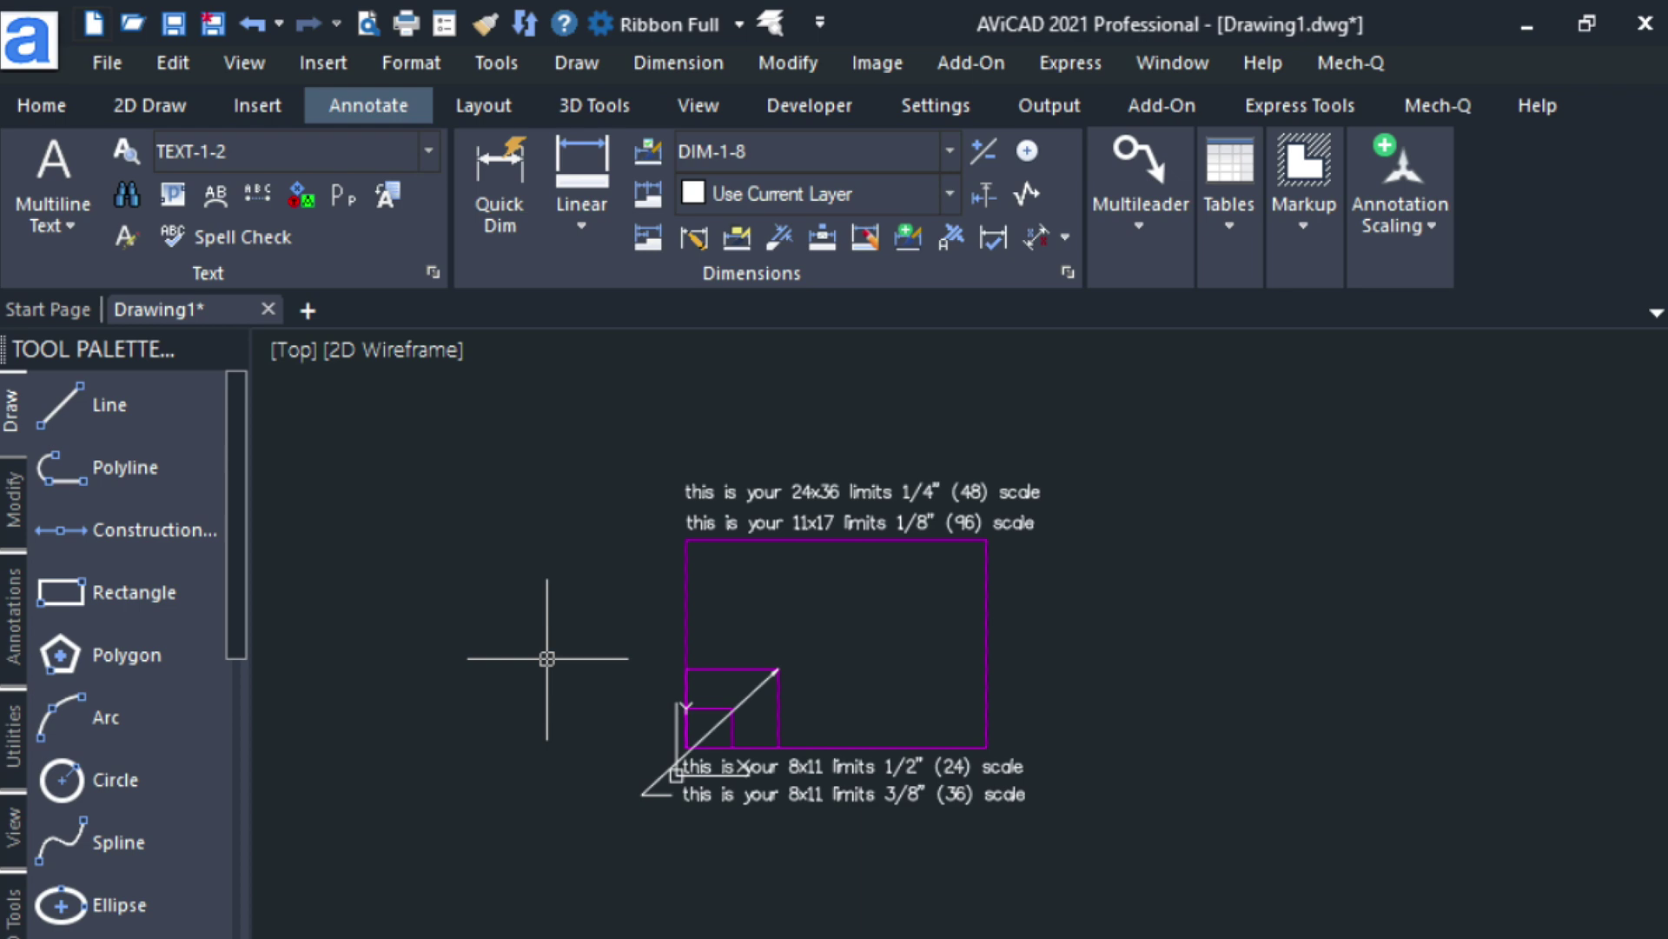
- Close the template chooser without opening a template and inspect the lower scale note's properties
left_click(97, 22)
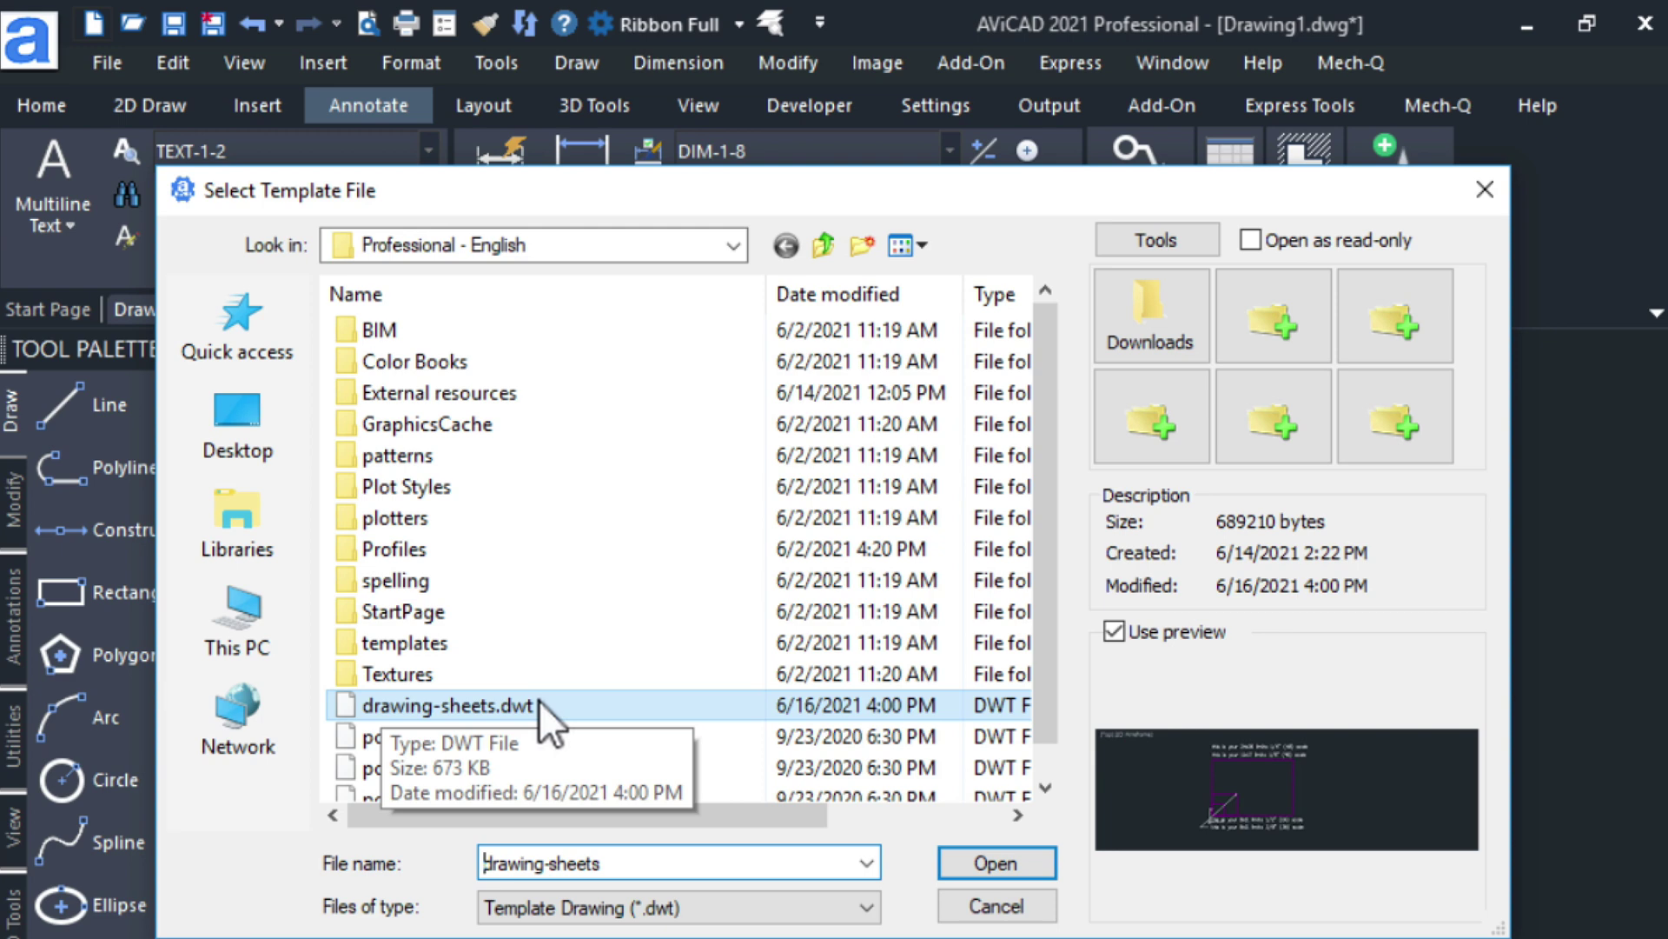
left_click(1488, 182)
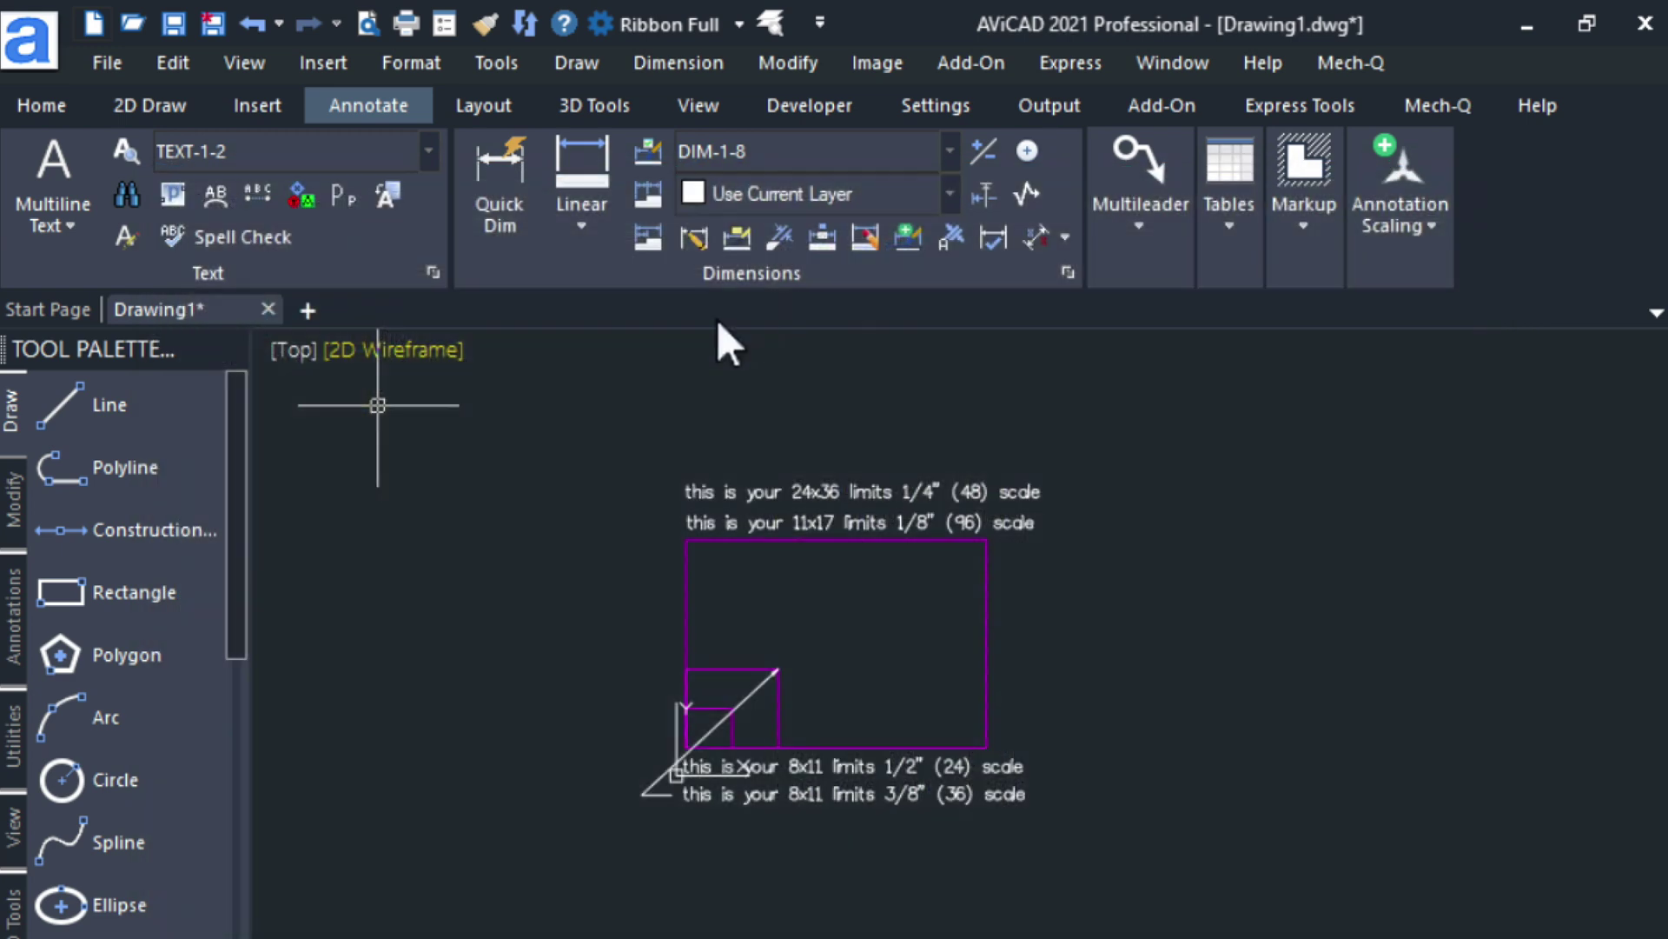
scroll(674, 613, "up", 3)
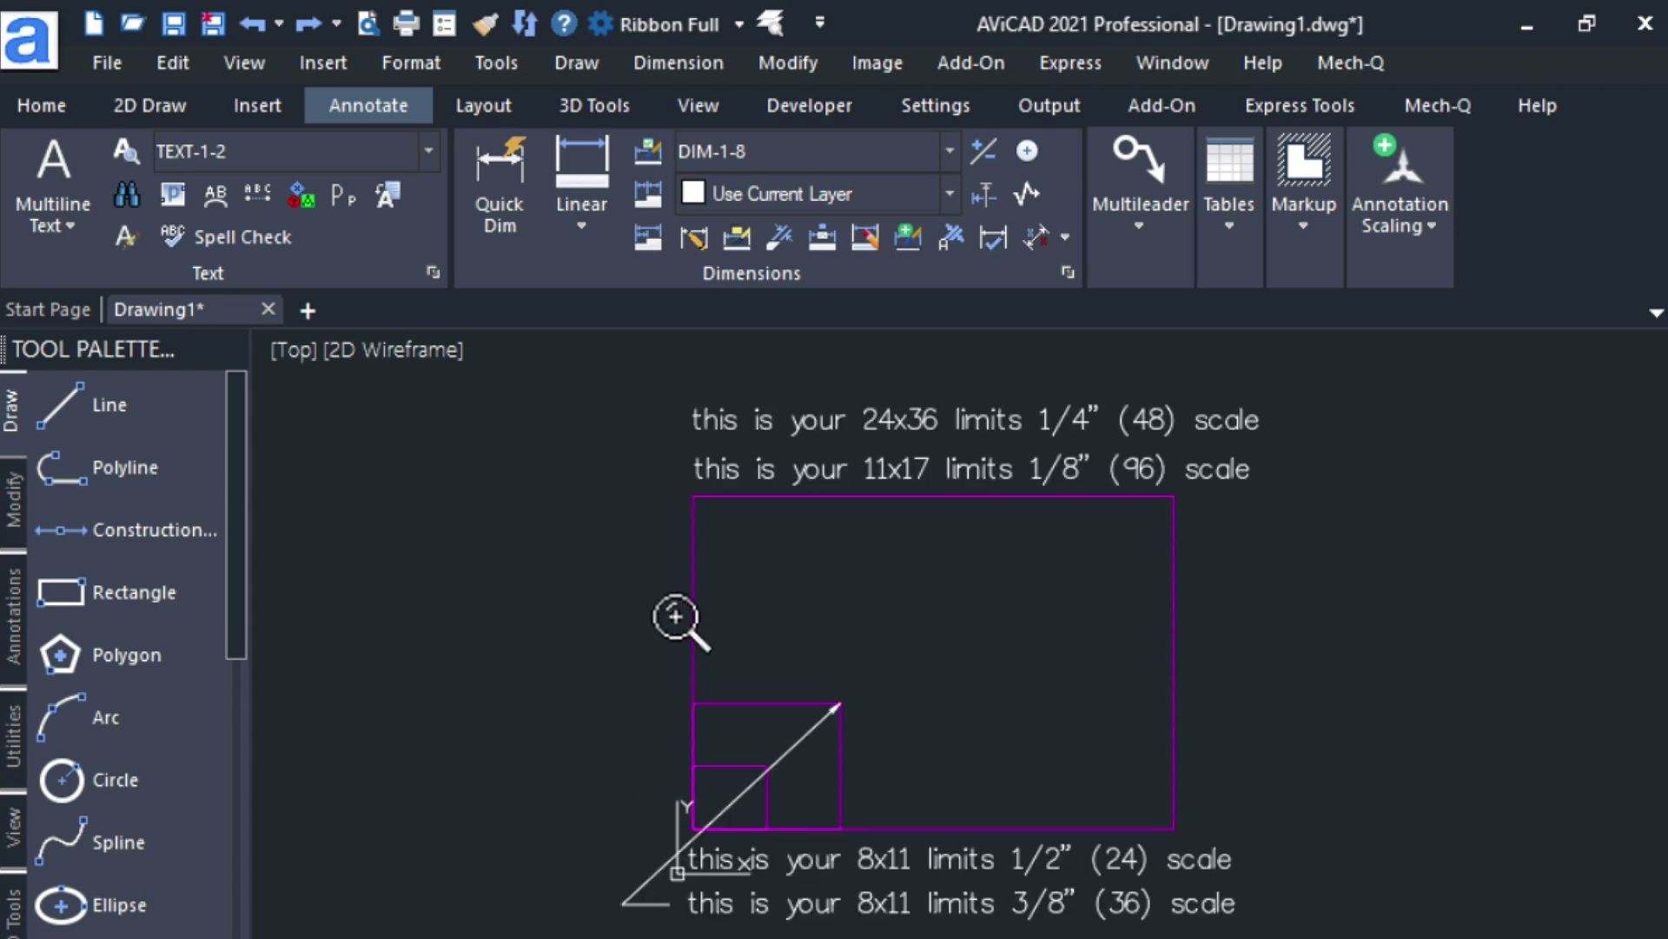
double_click(790, 877)
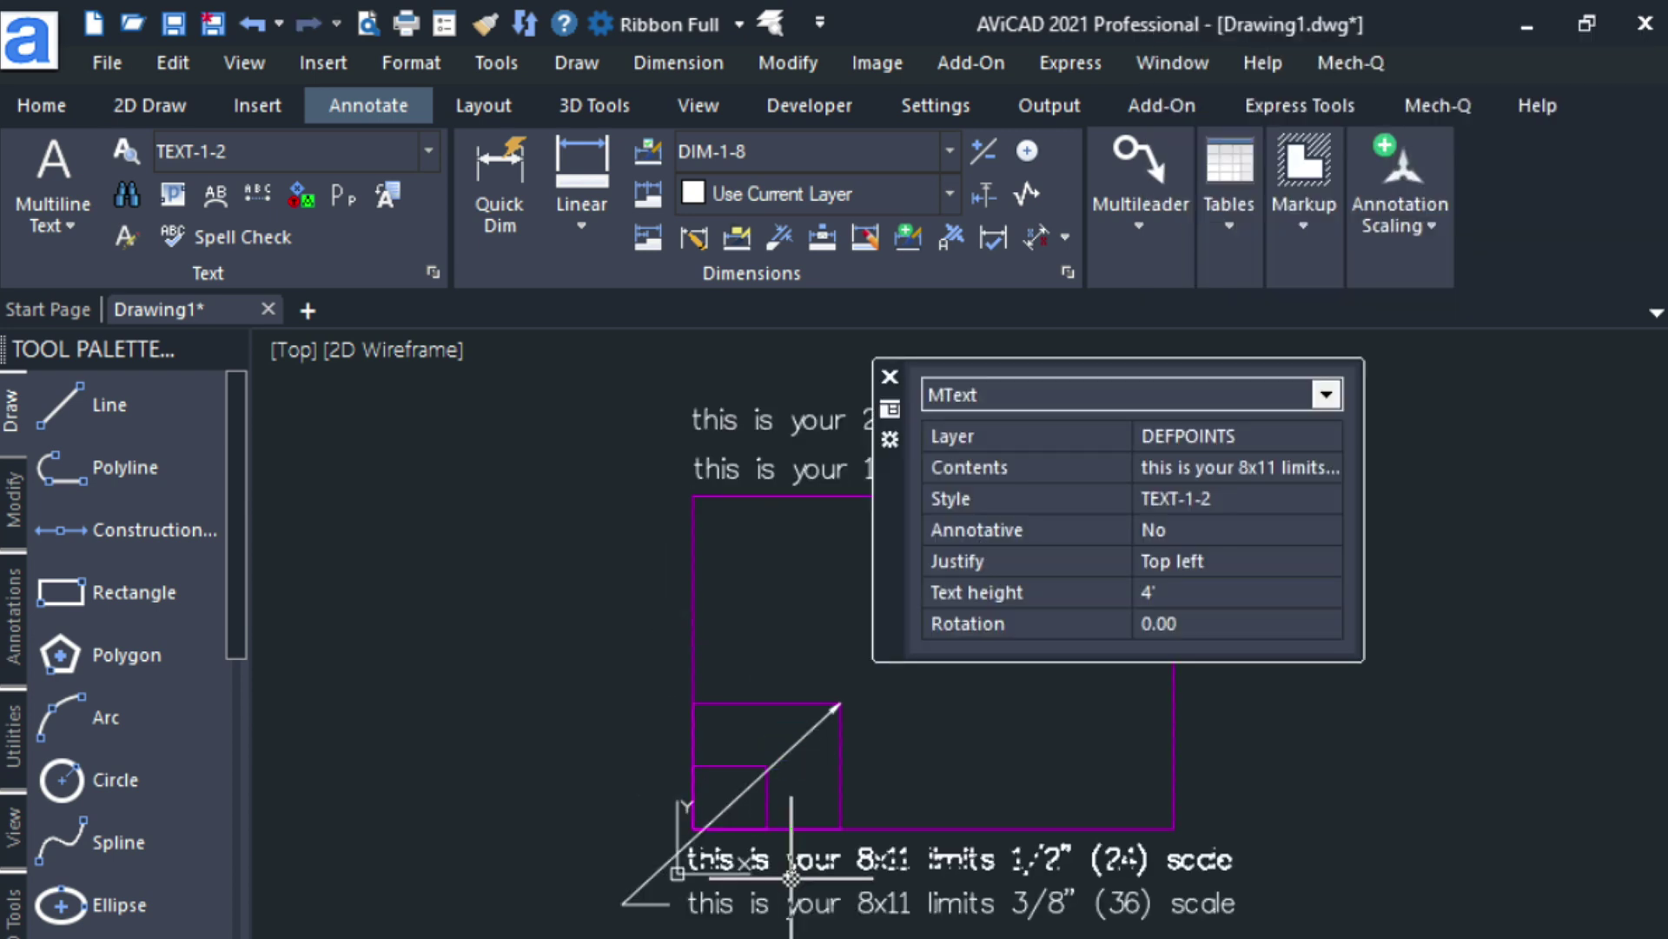
key("Escape")
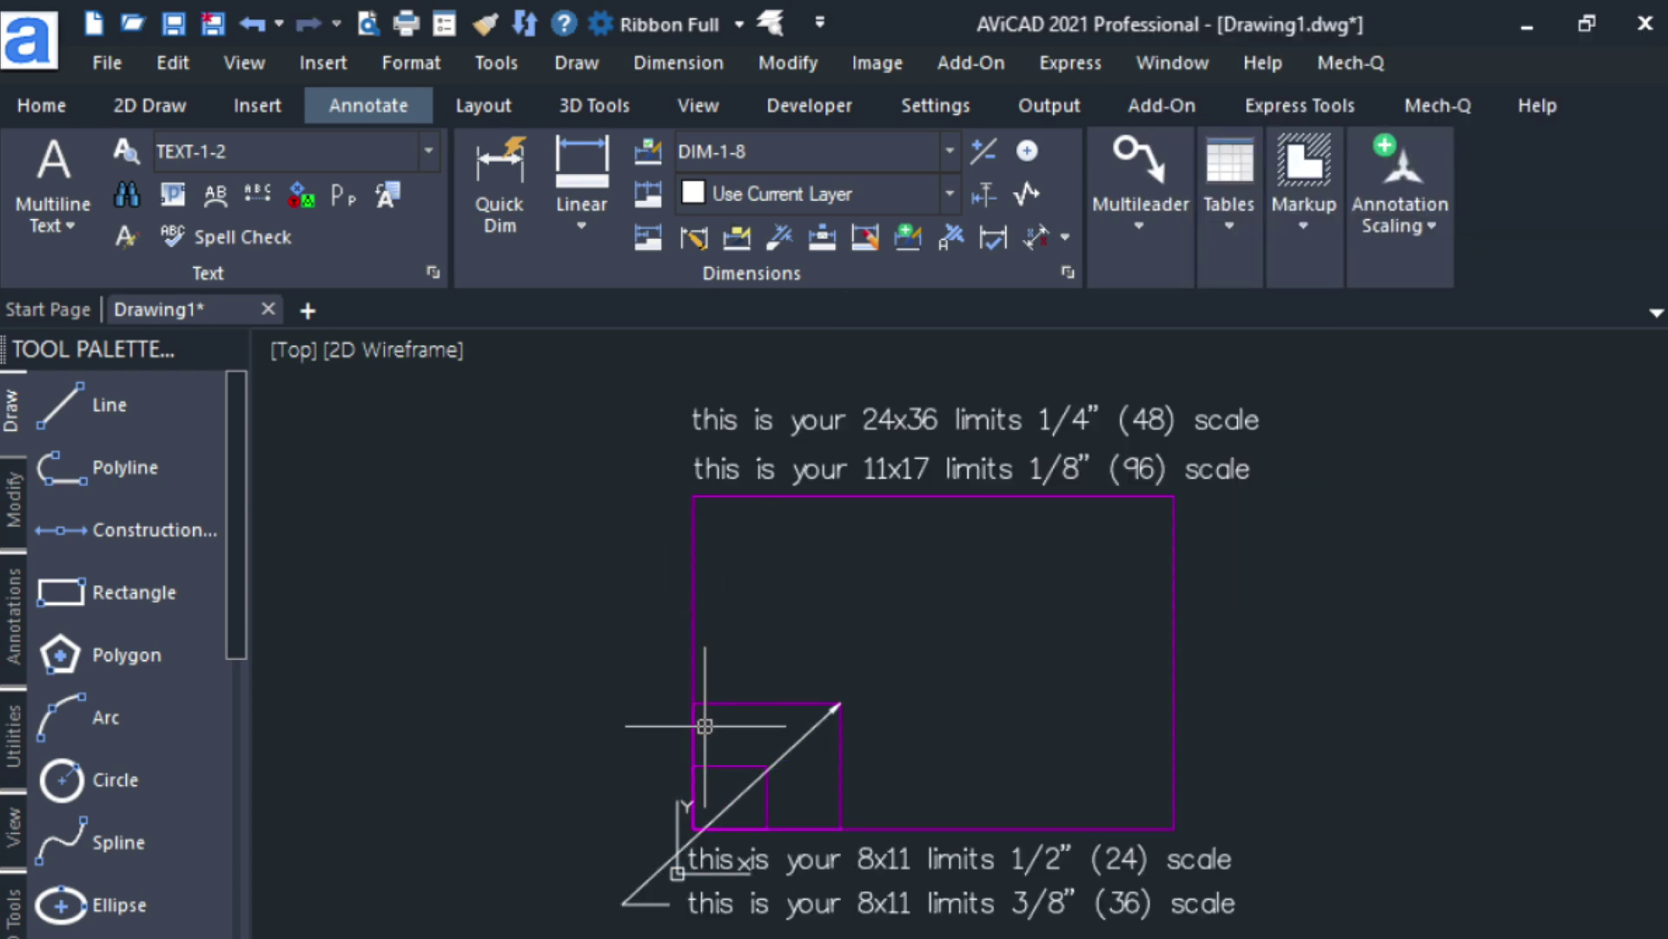
- Window-zoom into the small 8x11 sheet area
type("z")
key("Return")
left_click(653, 744)
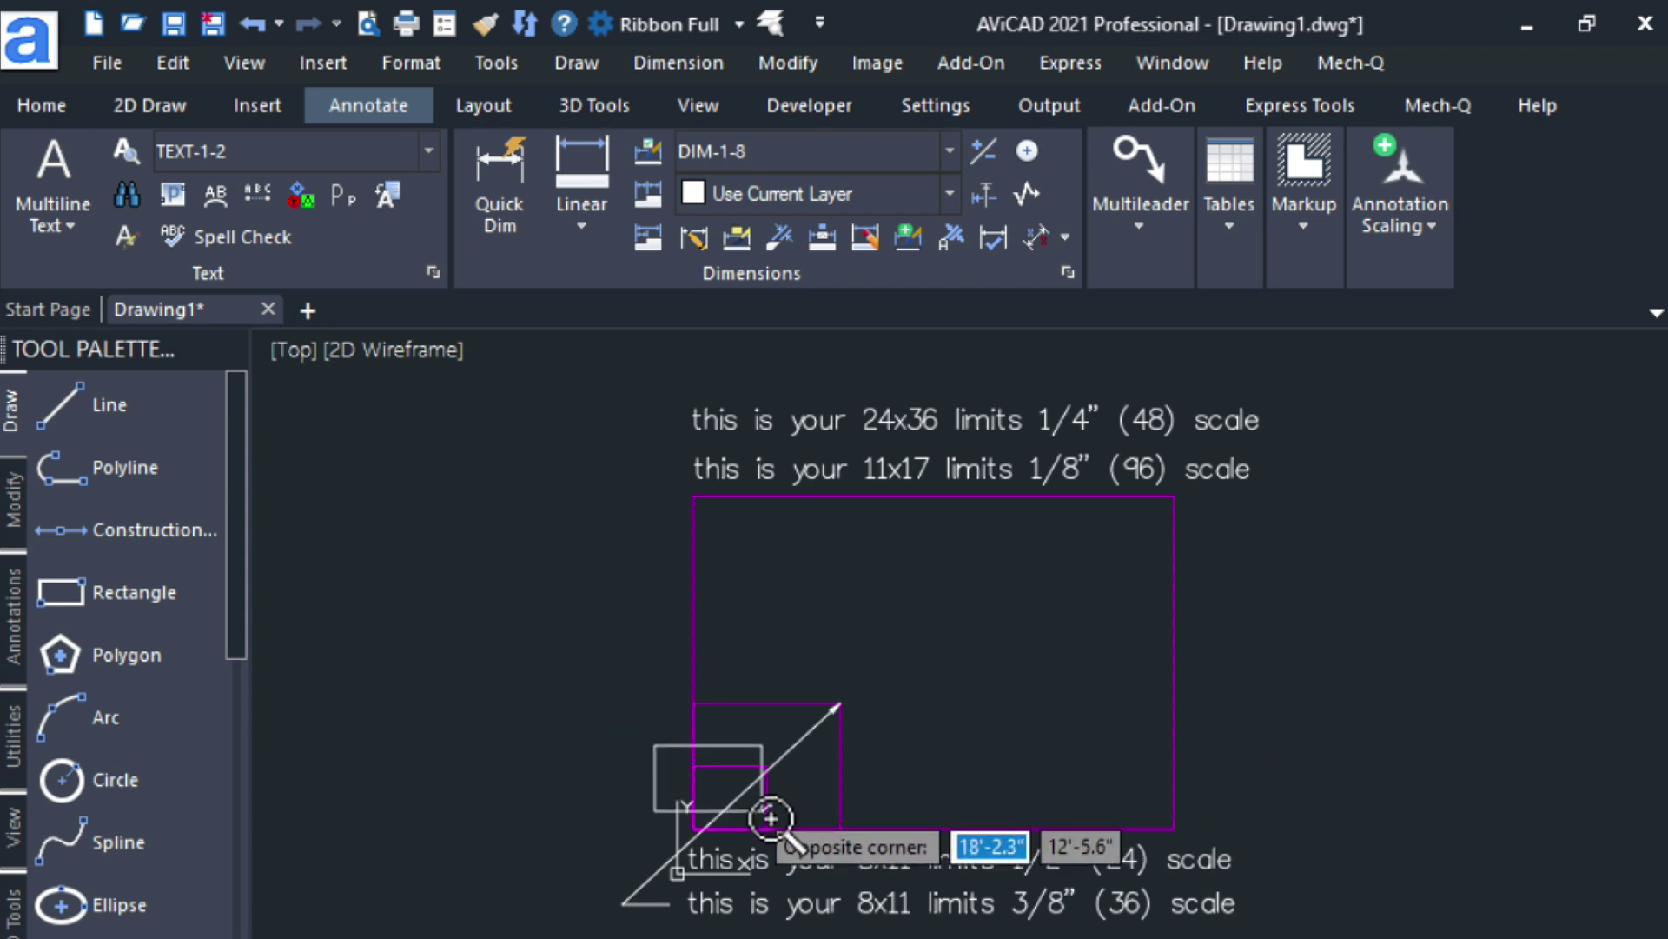
left_click(798, 859)
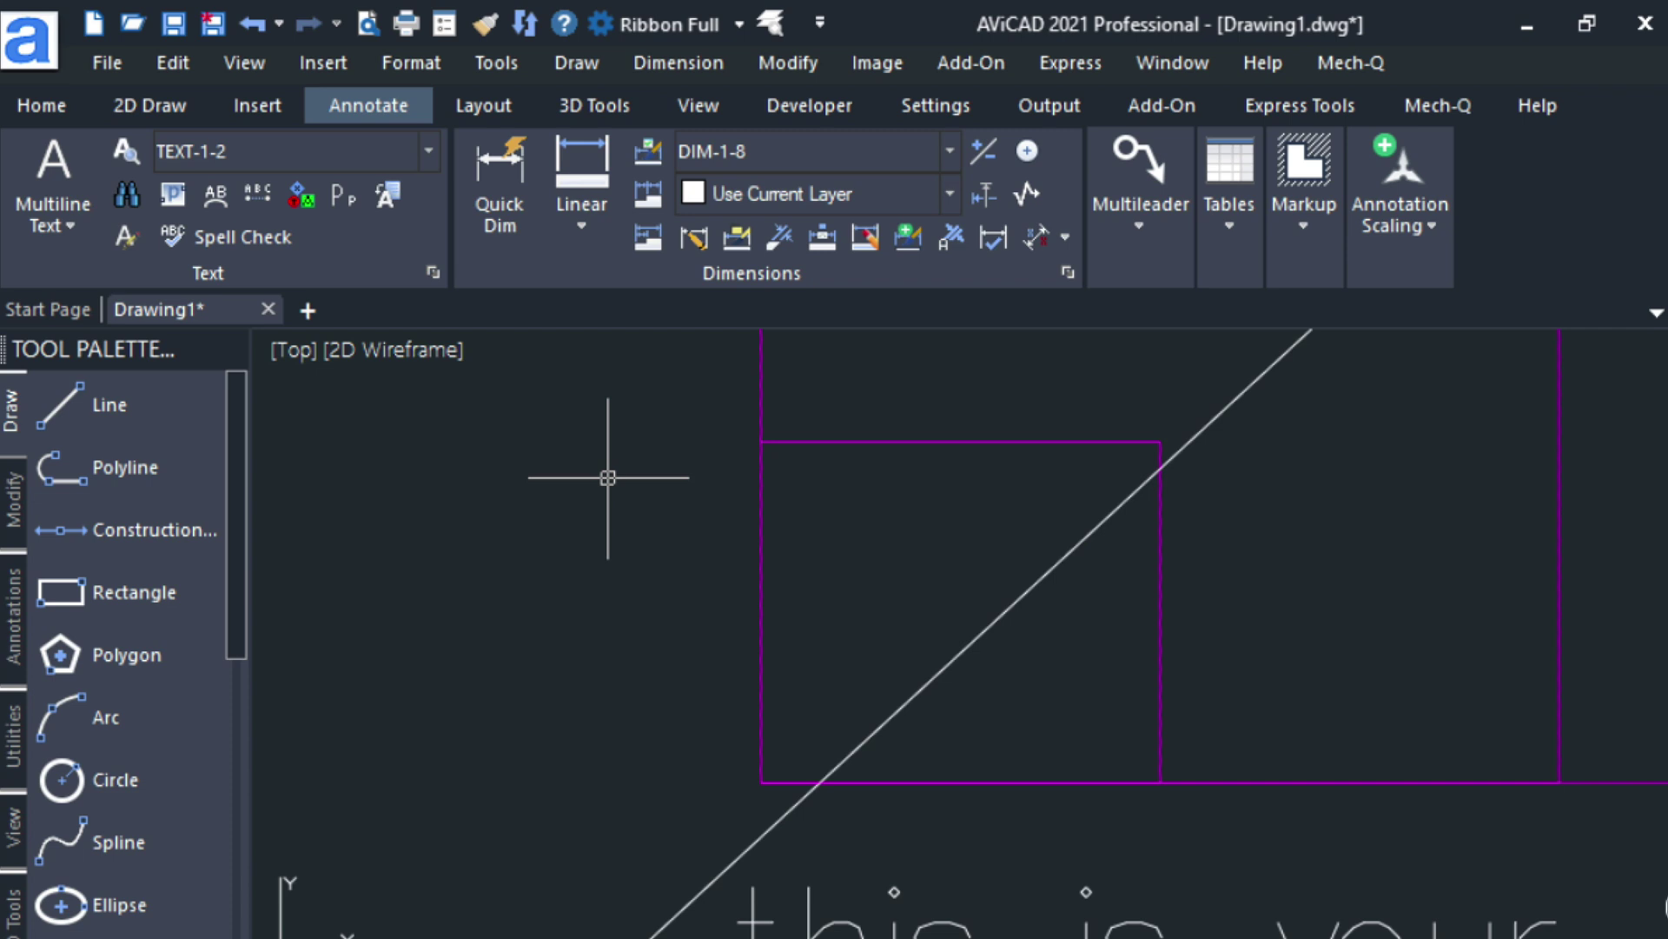
- Place numbered circle balloons 1, 2 and 3 stacked in a vertical column with MARKERS
type("MARKERS")
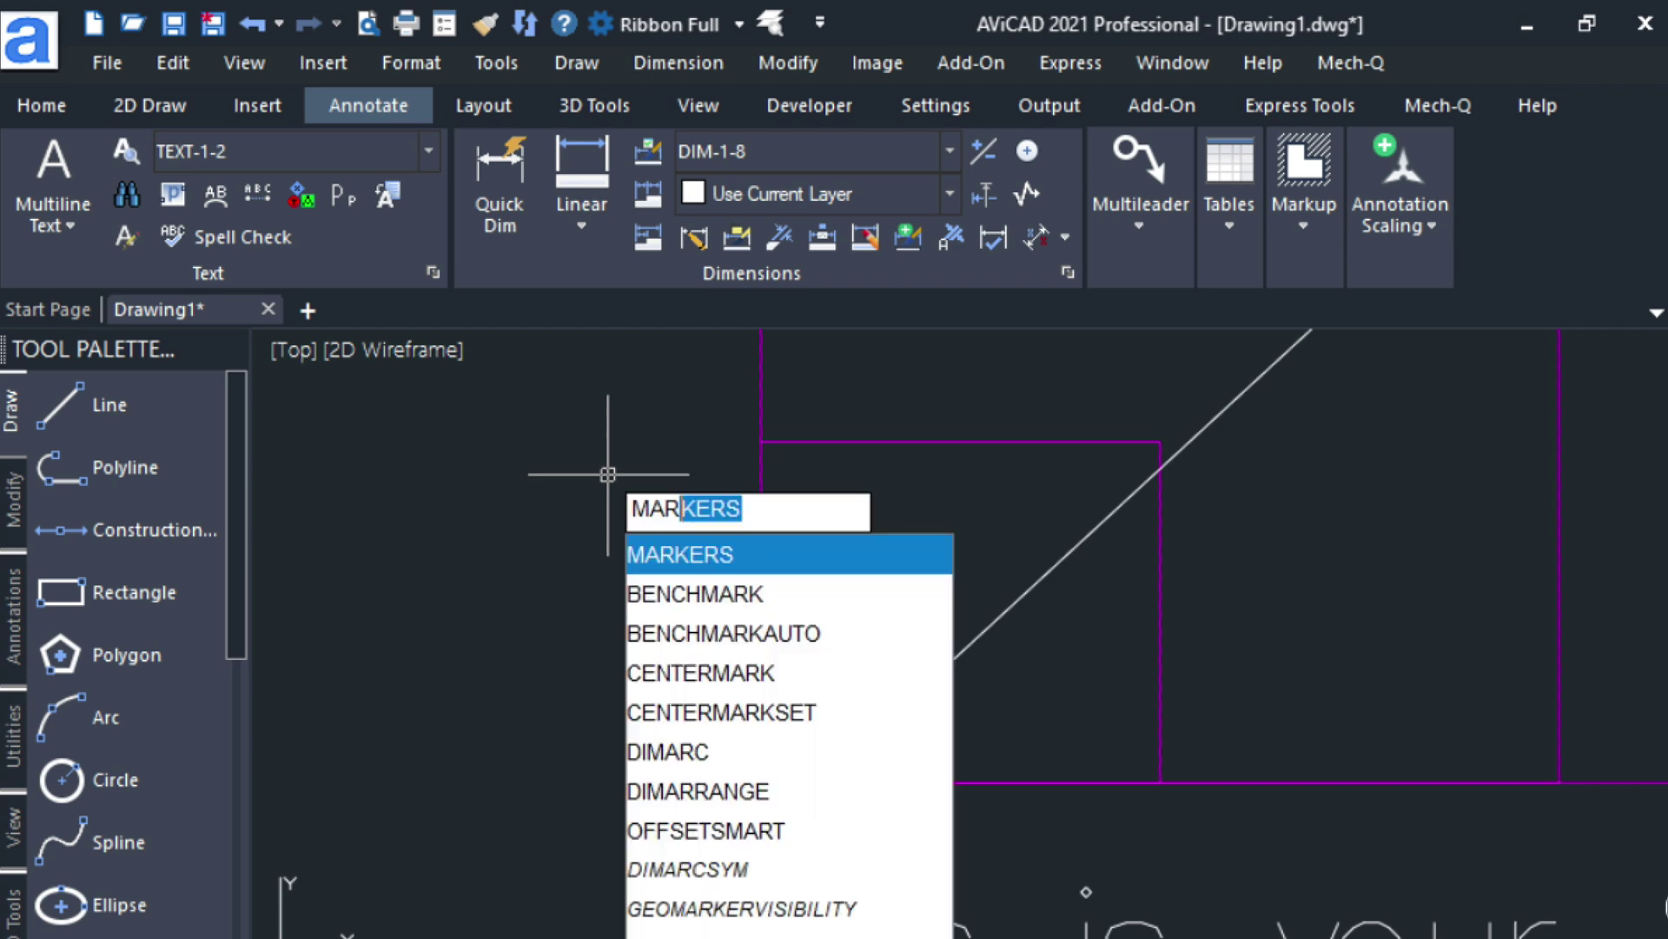
key("Return")
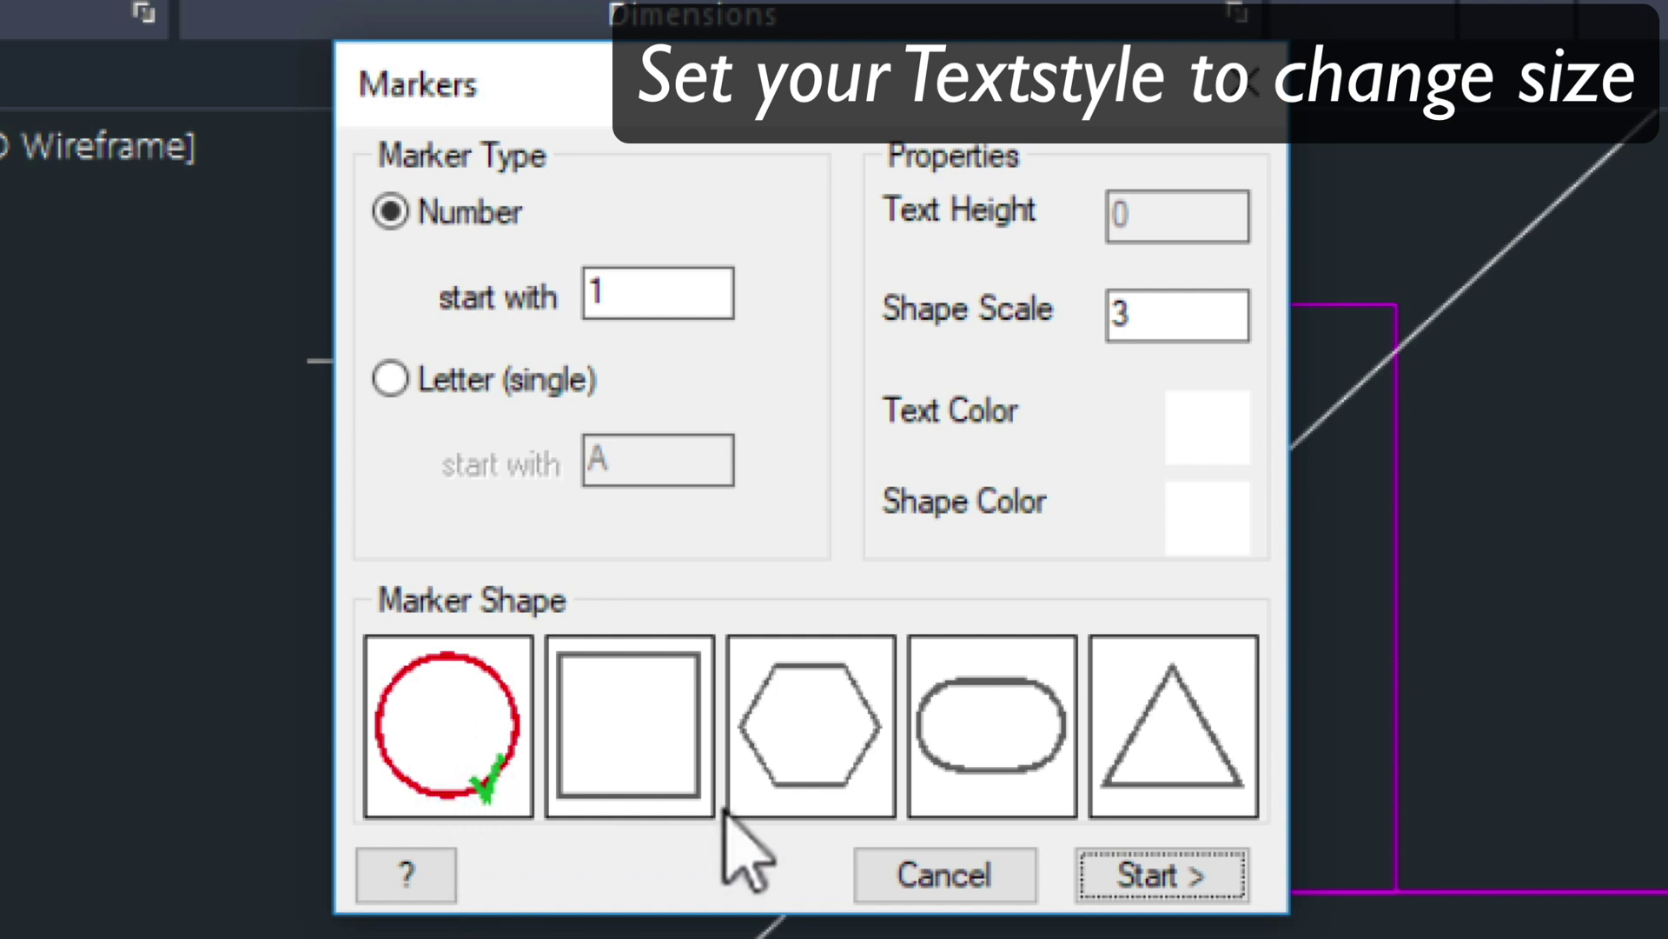
left_click(1158, 865)
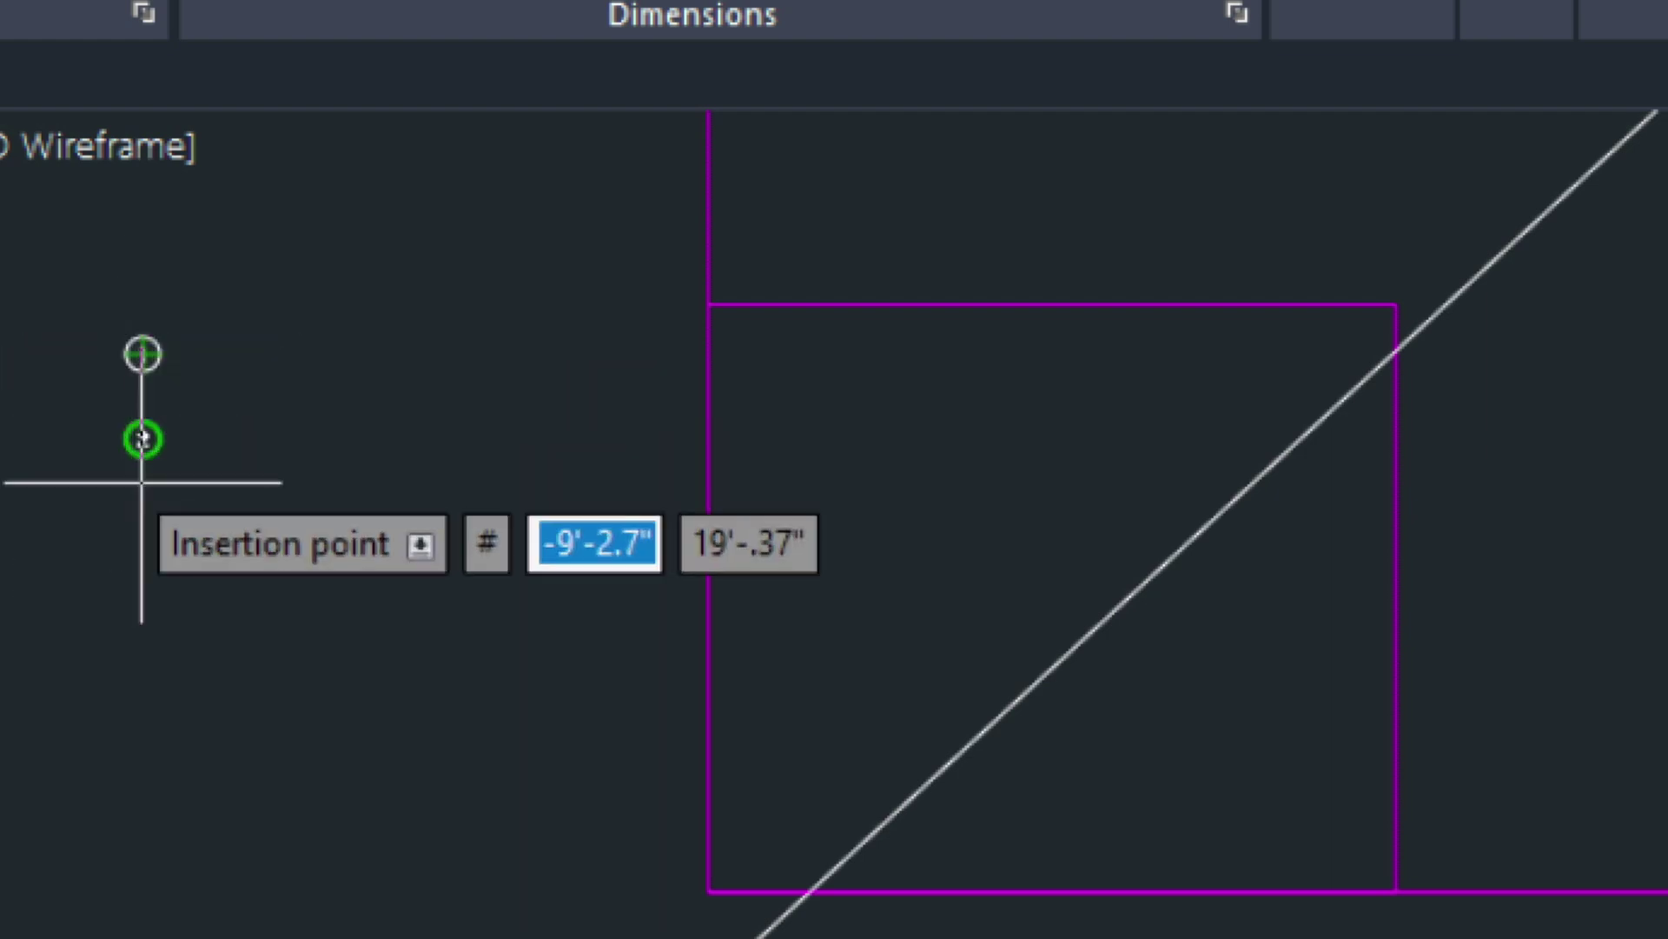
scroll(213, 452, "up", 4)
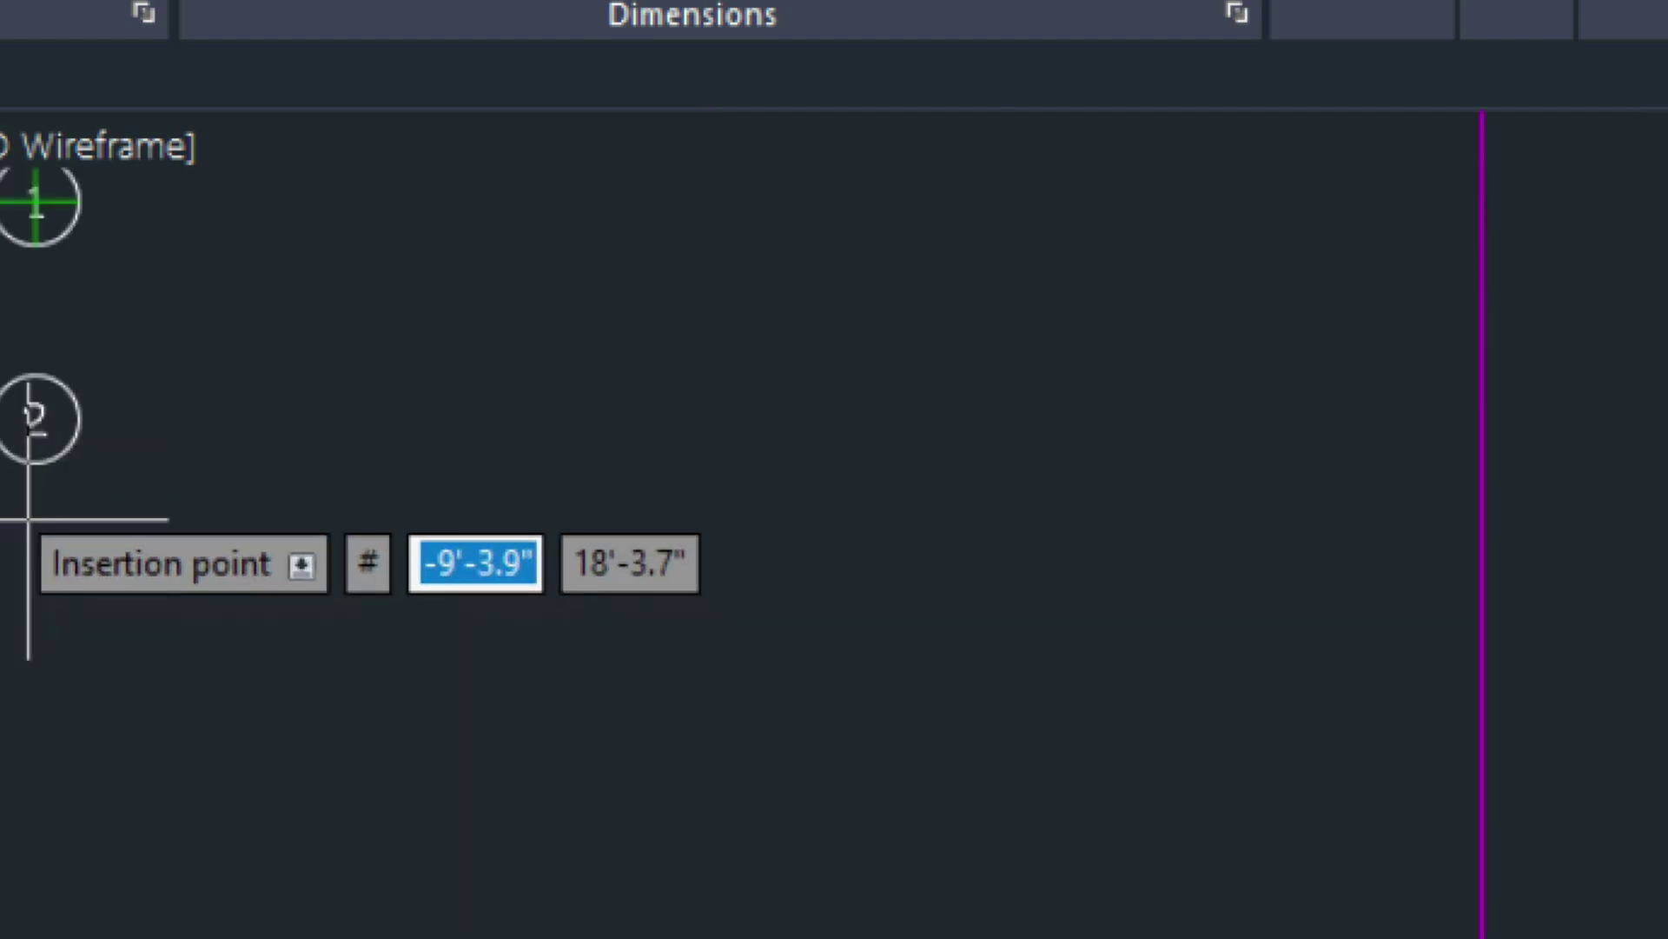
left_click(35, 419)
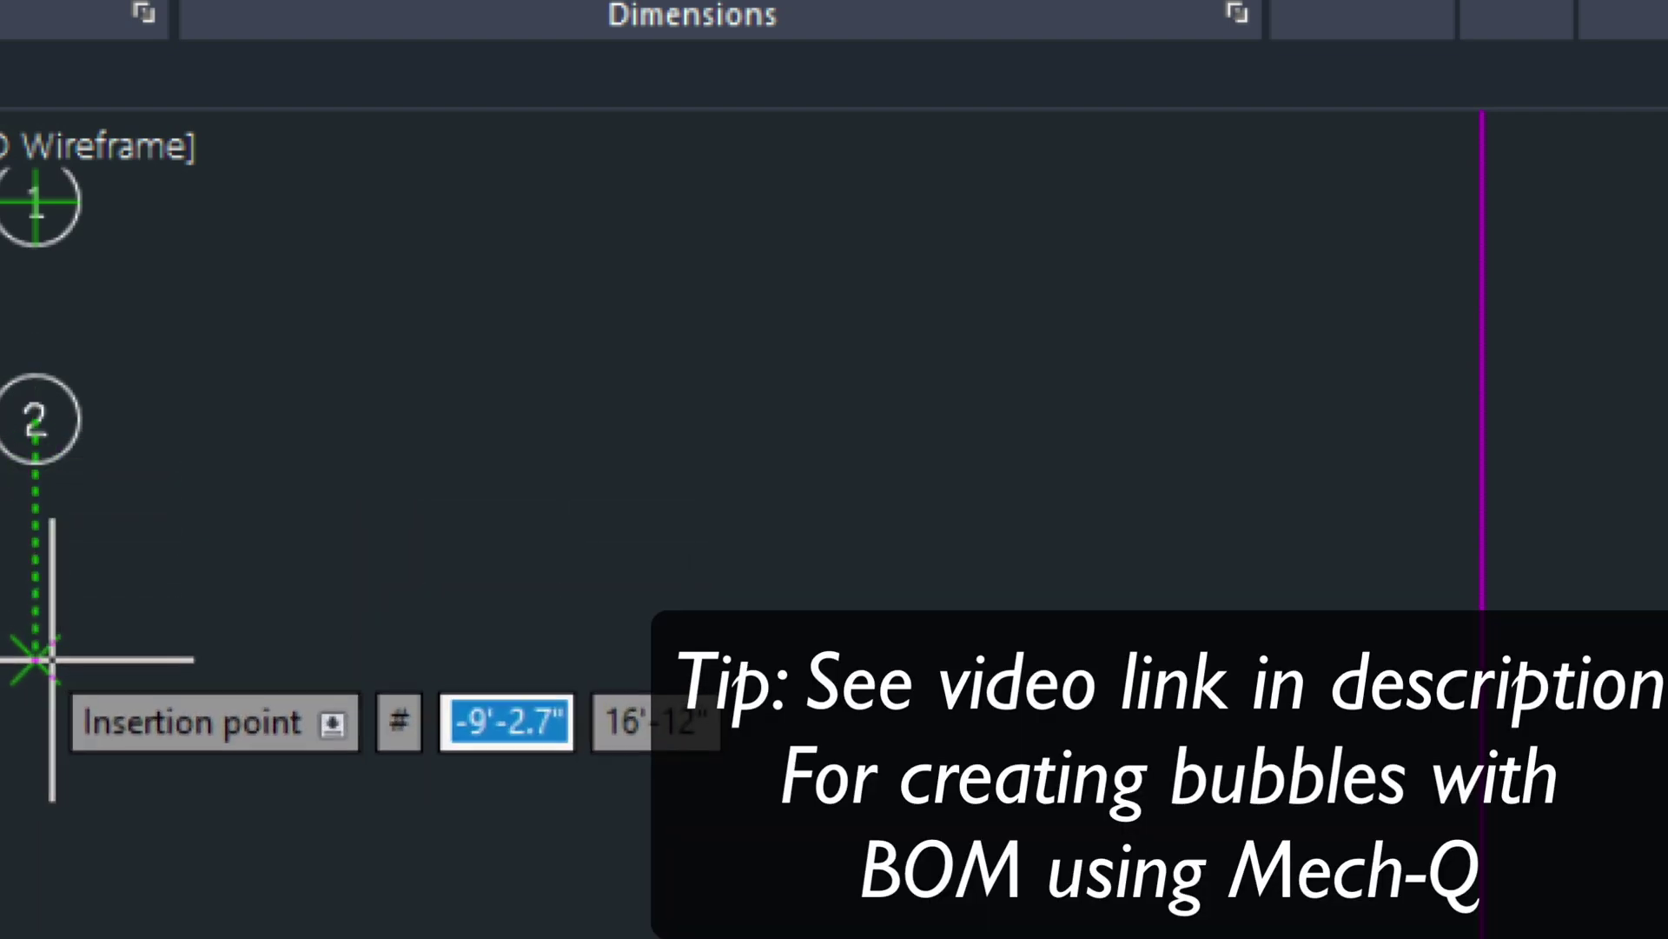
left_click(52, 661)
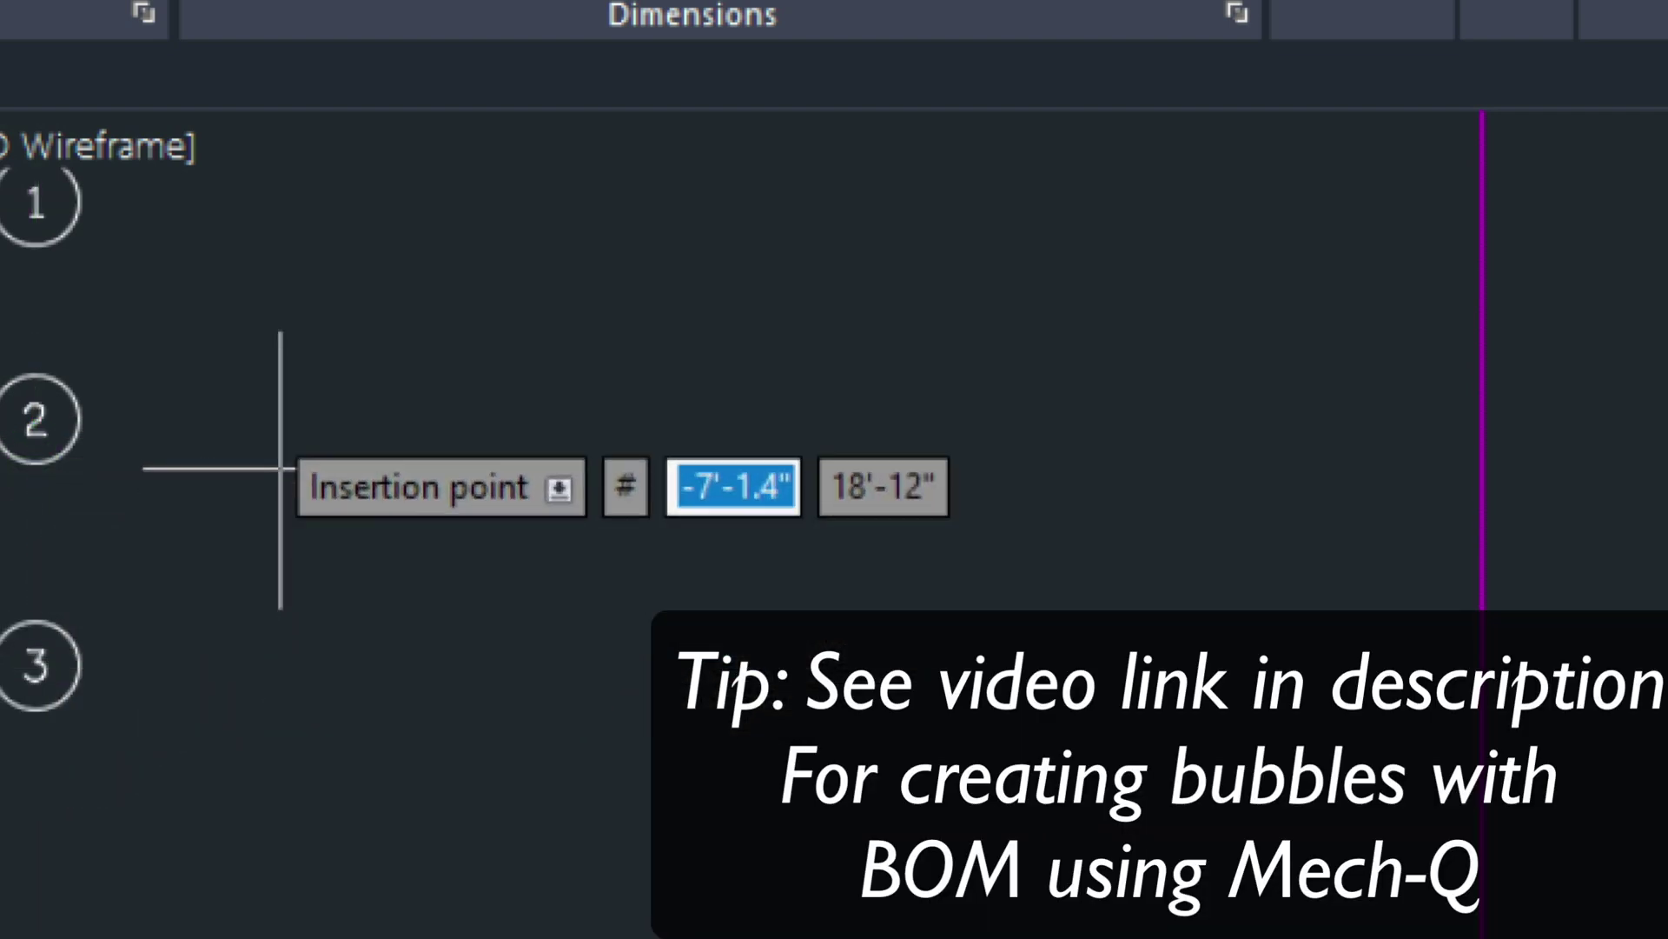
middle_click_drag(316, 466, 470, 613)
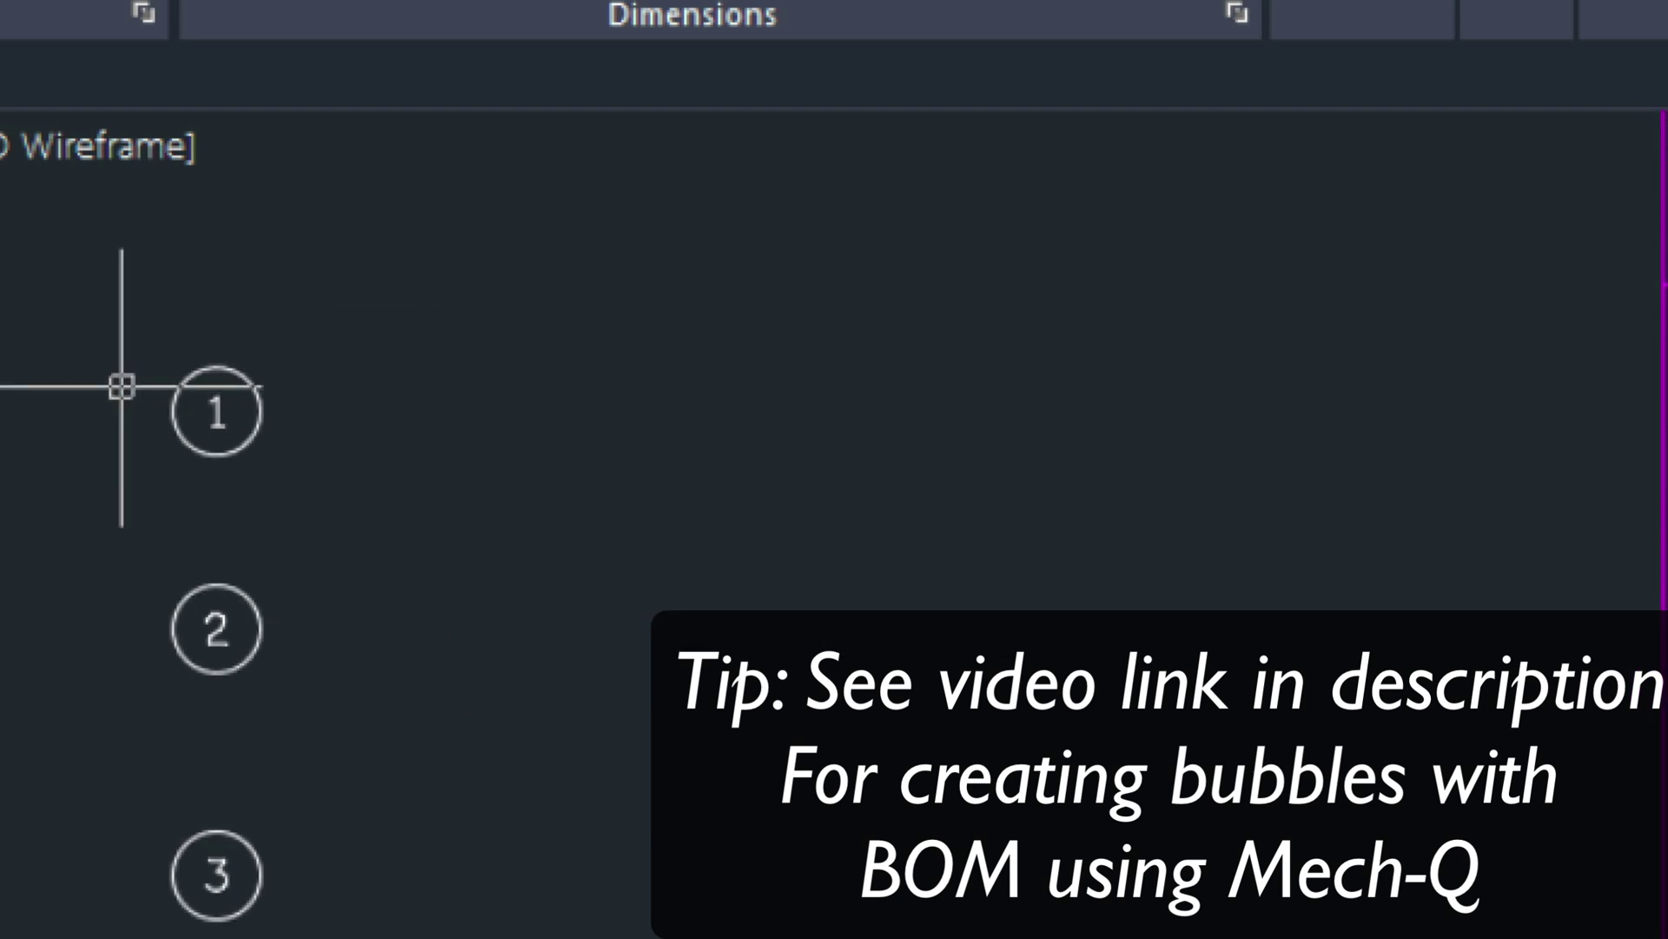
- Renumber the balloons with TCOUNT in pick order, start 4 and increment 1, overwriting the old numbers
type("TCOUNT")
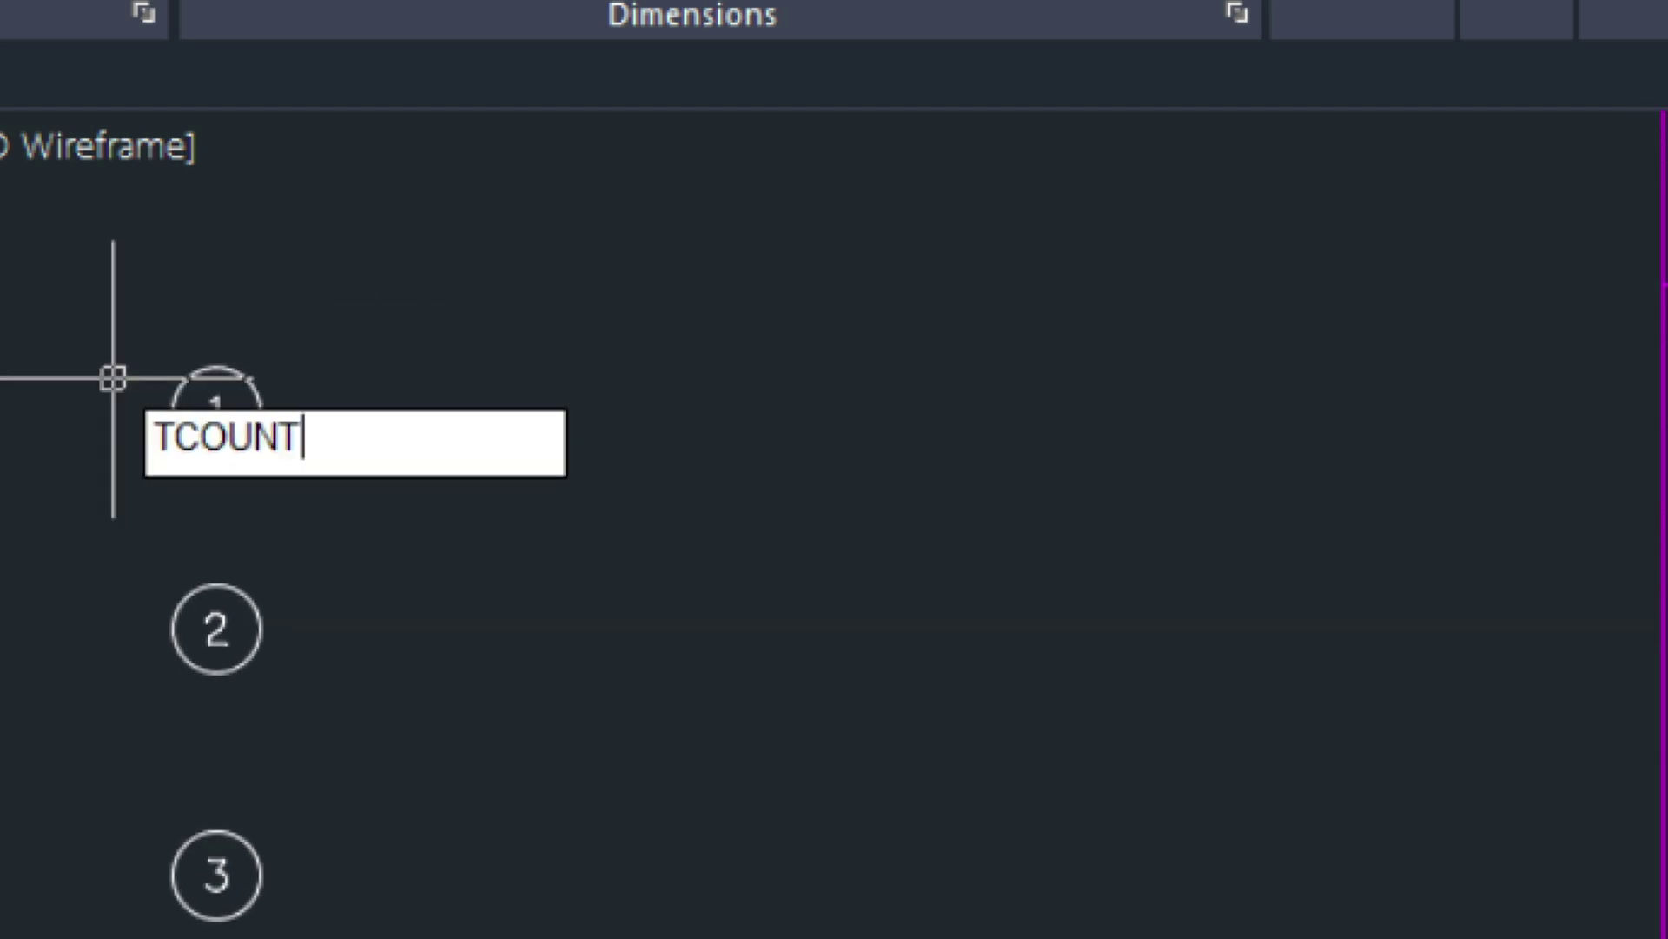
key("Return")
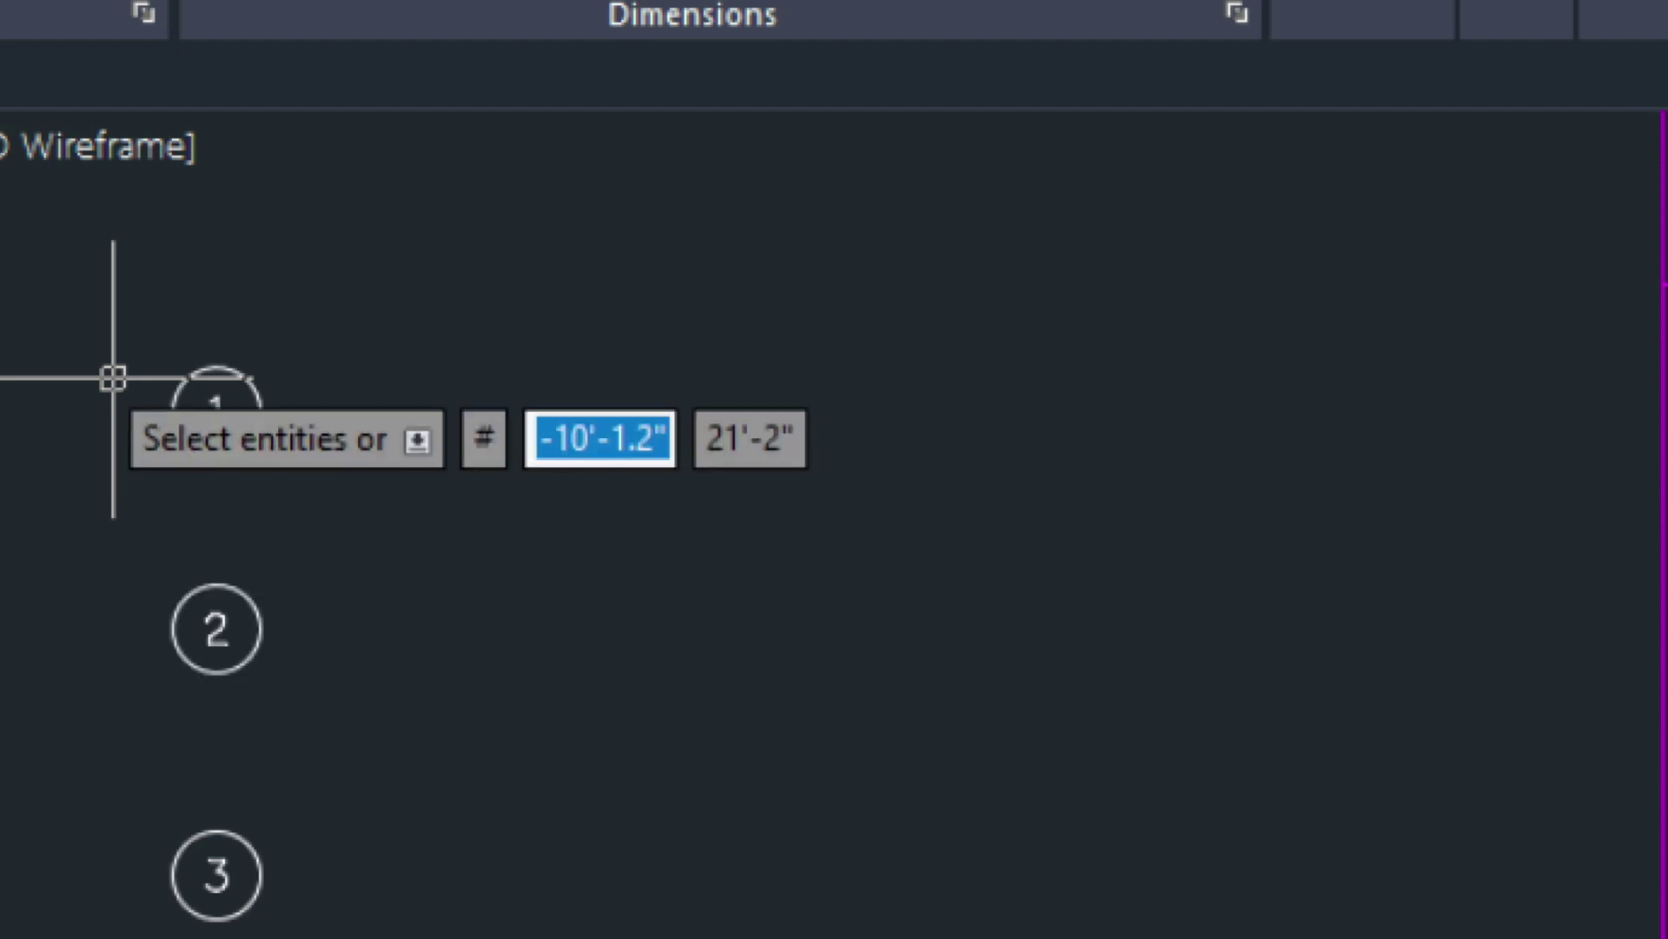
left_click(224, 410)
key("Return")
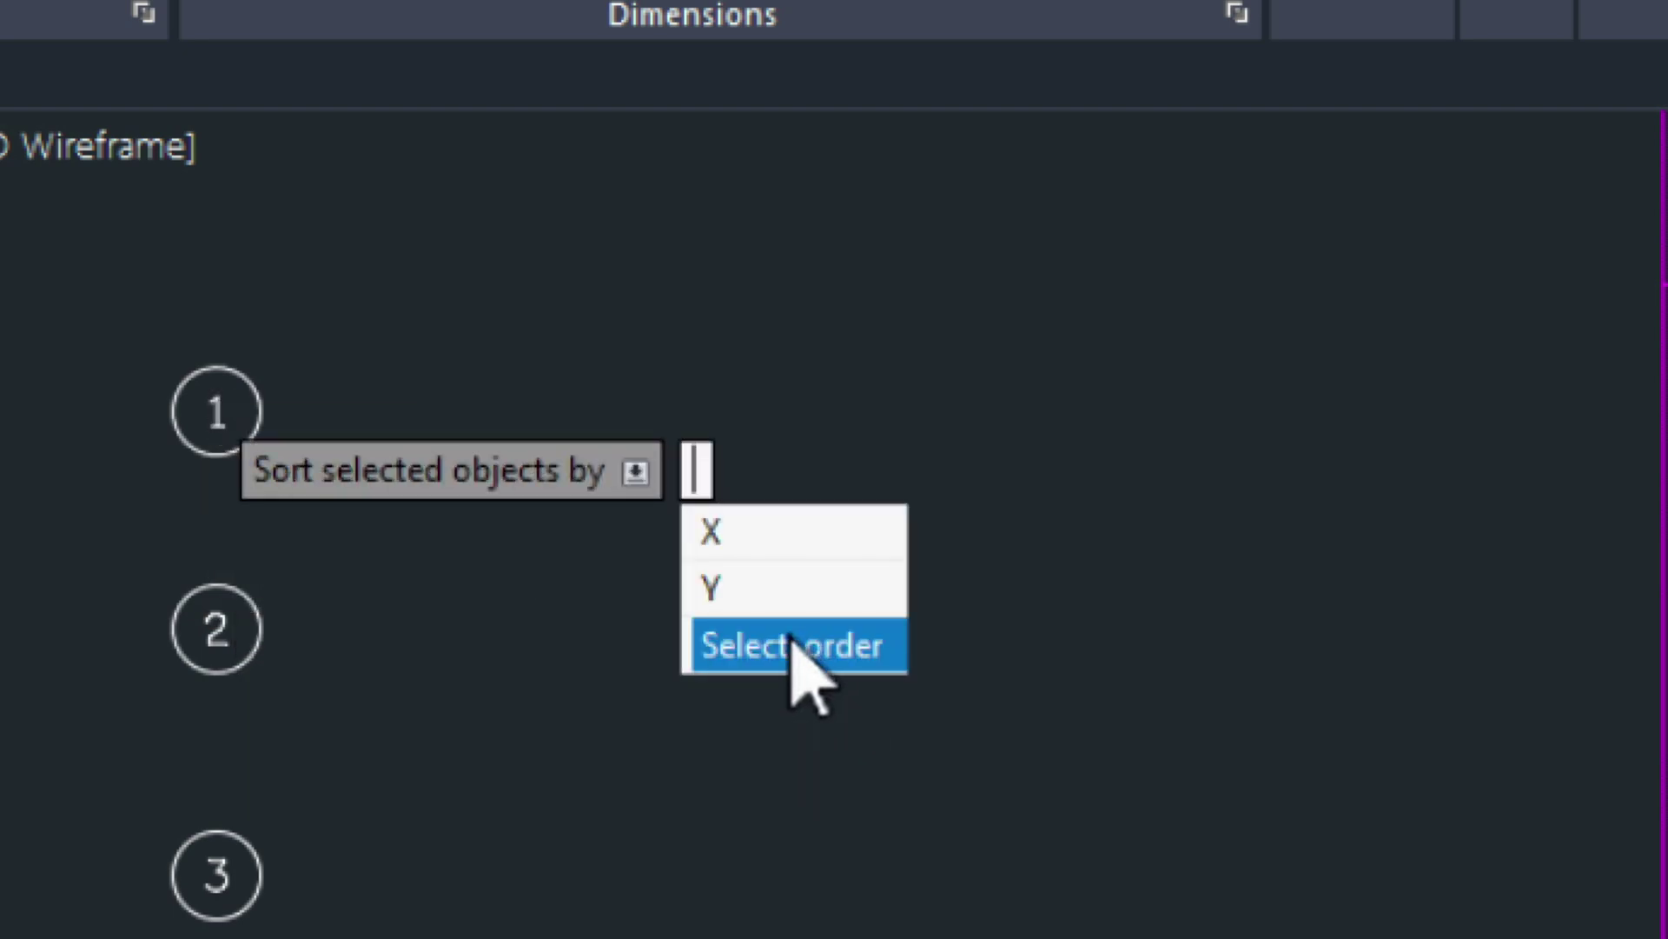
left_click(762, 648)
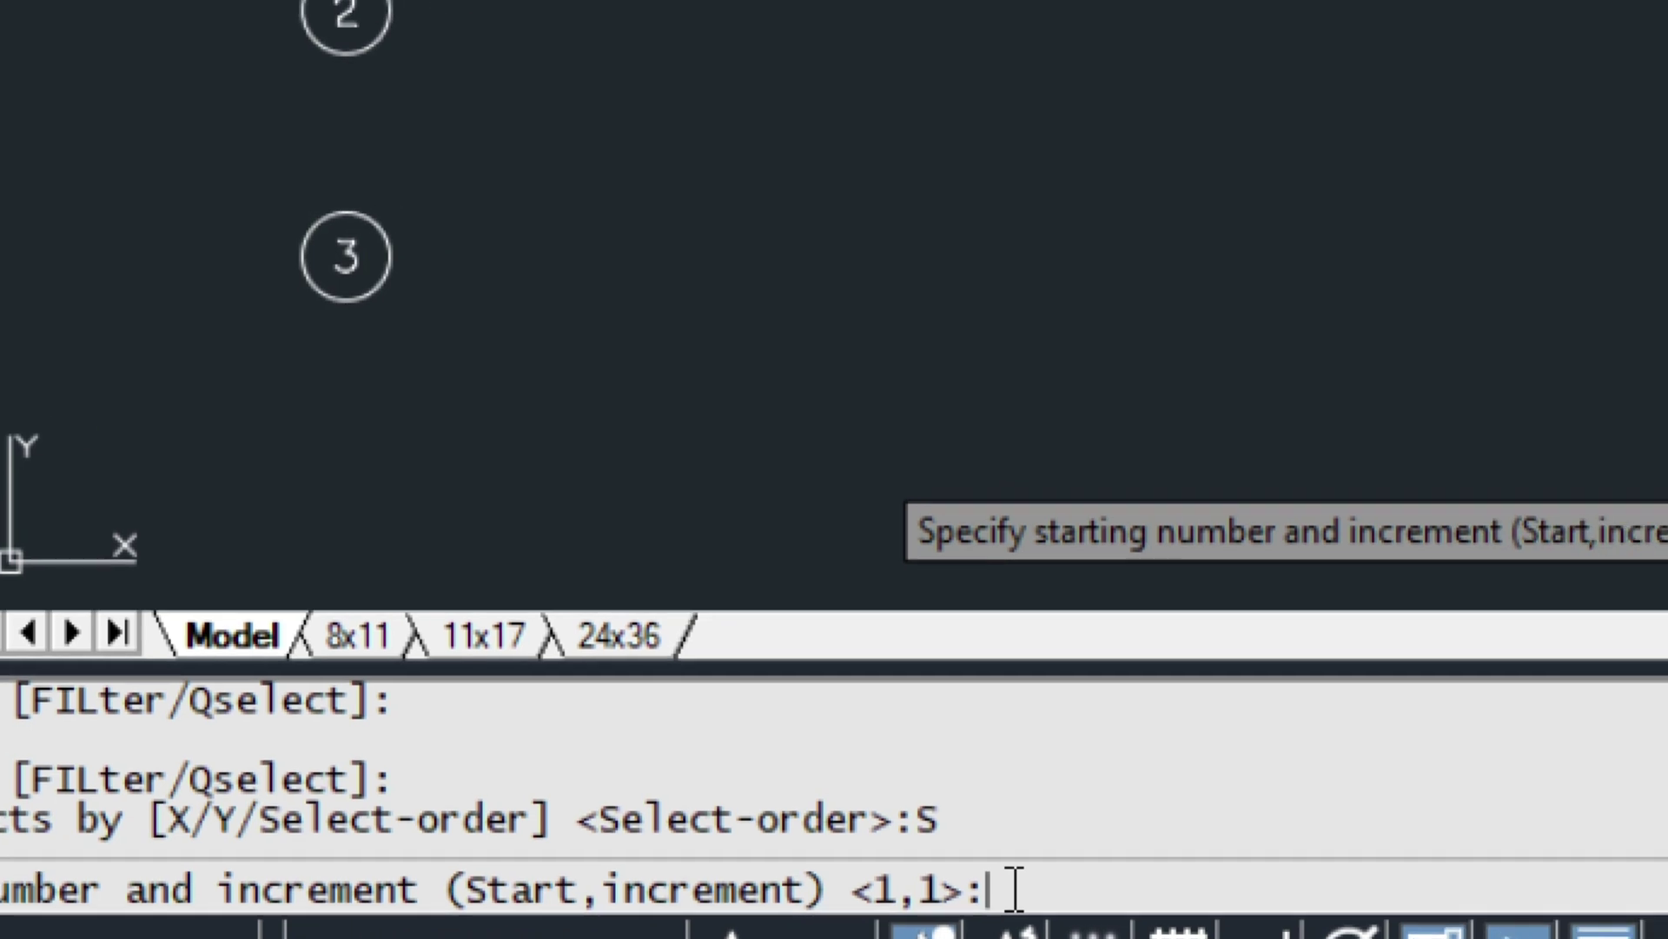
type("4,1")
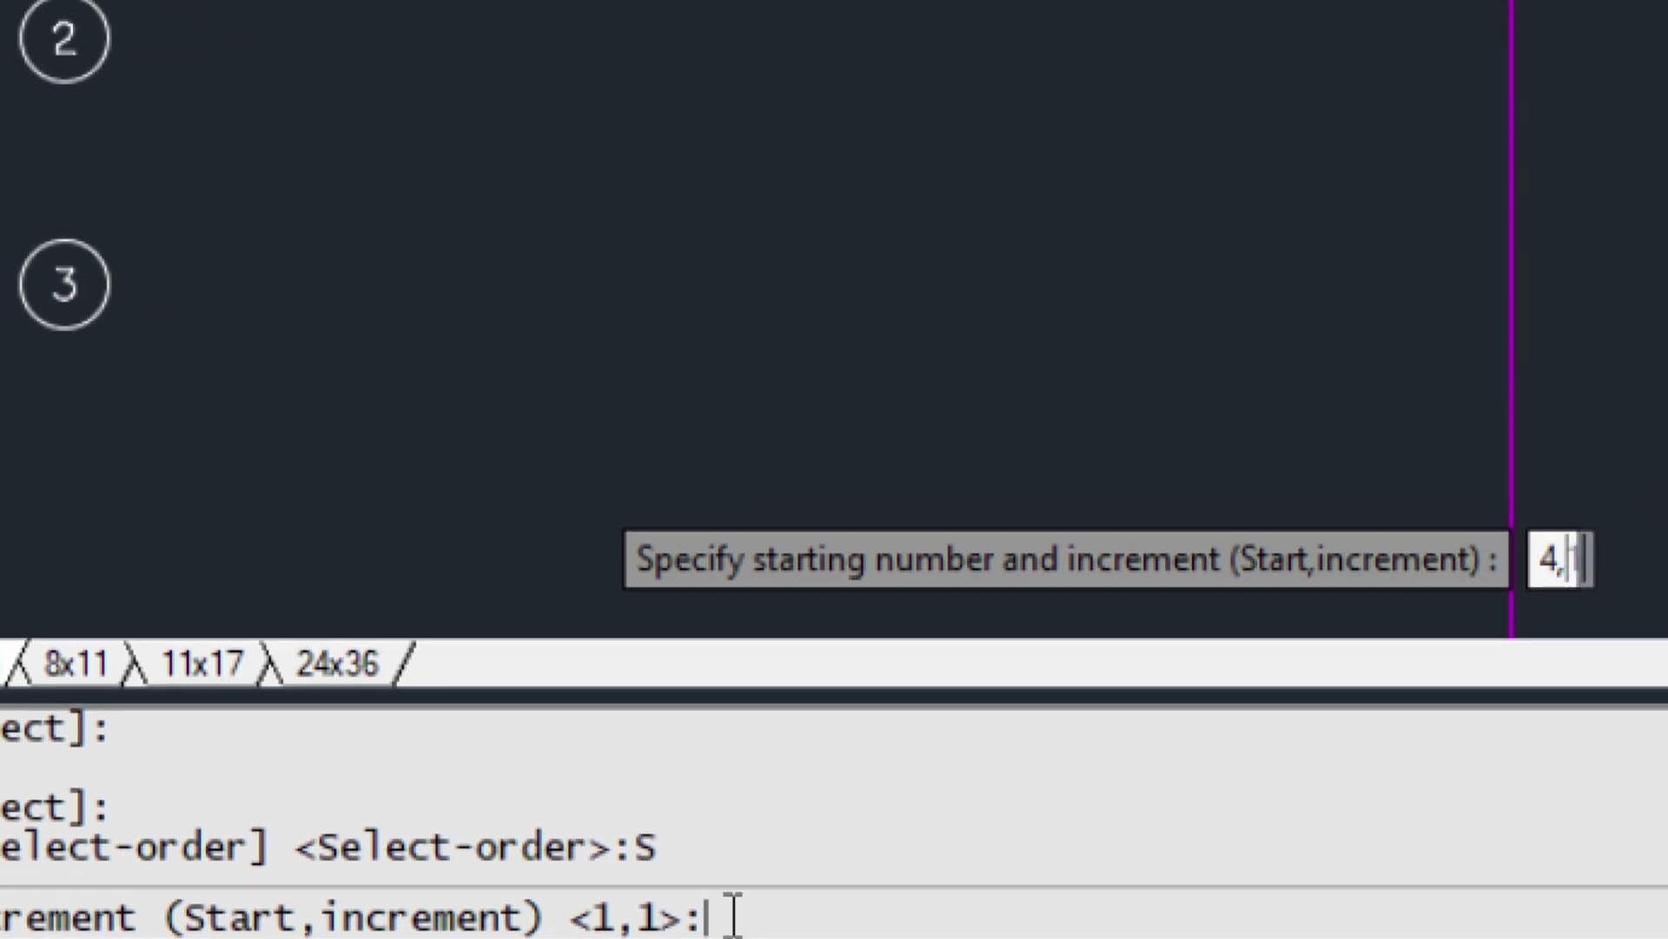
key("Return")
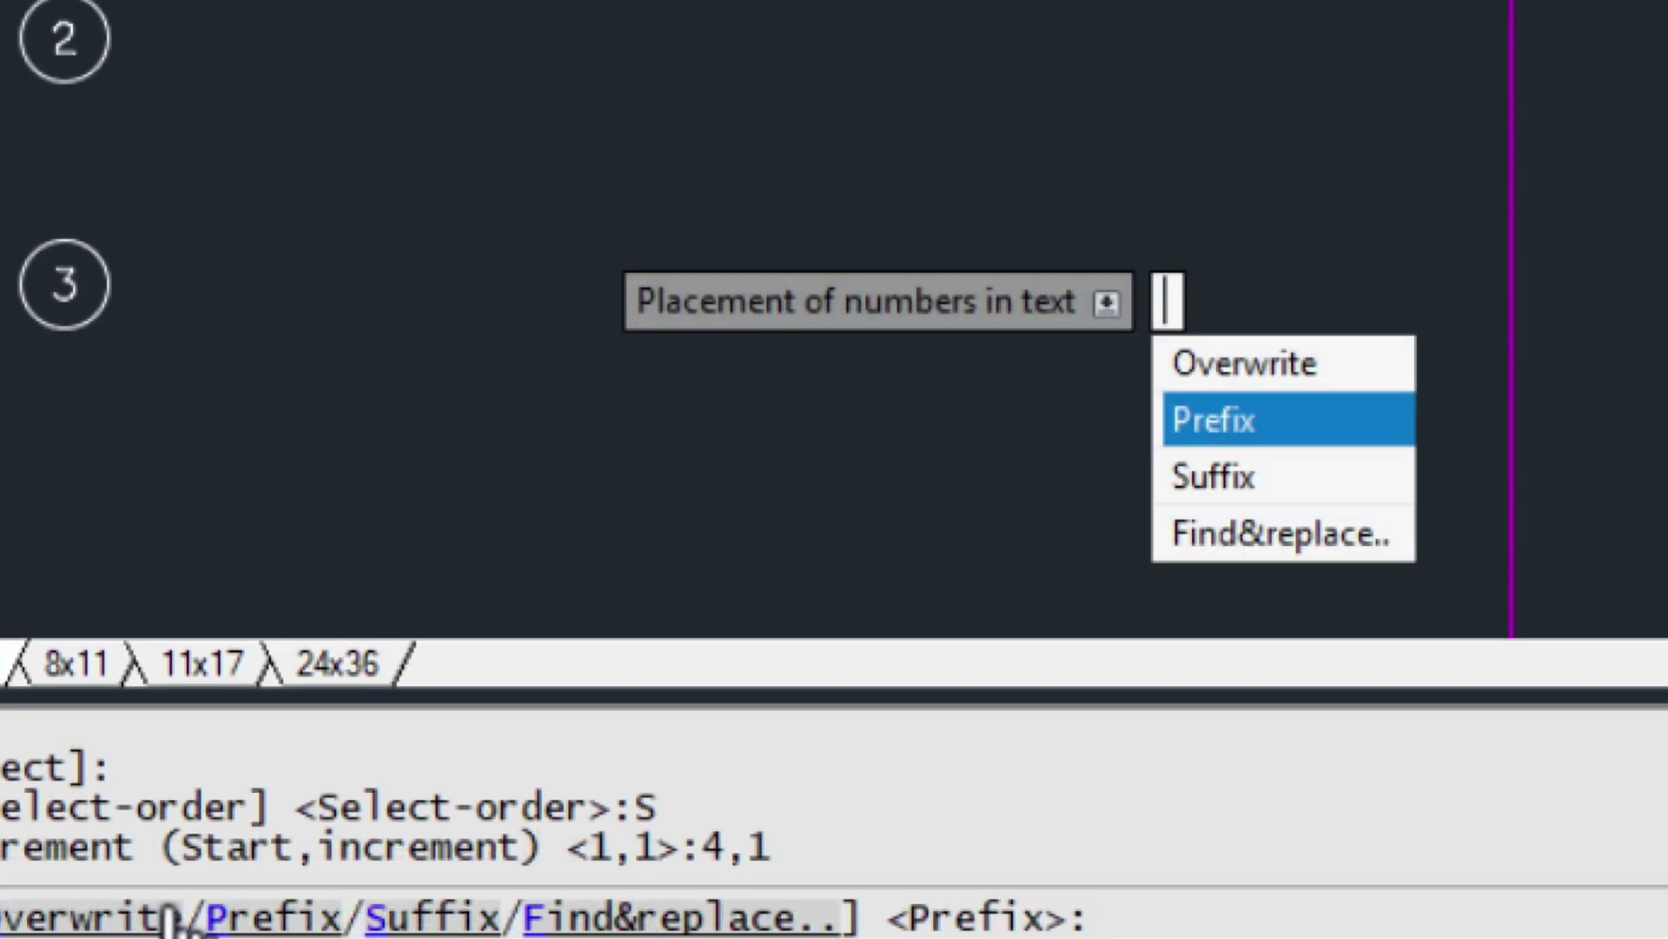
left_click(103, 920)
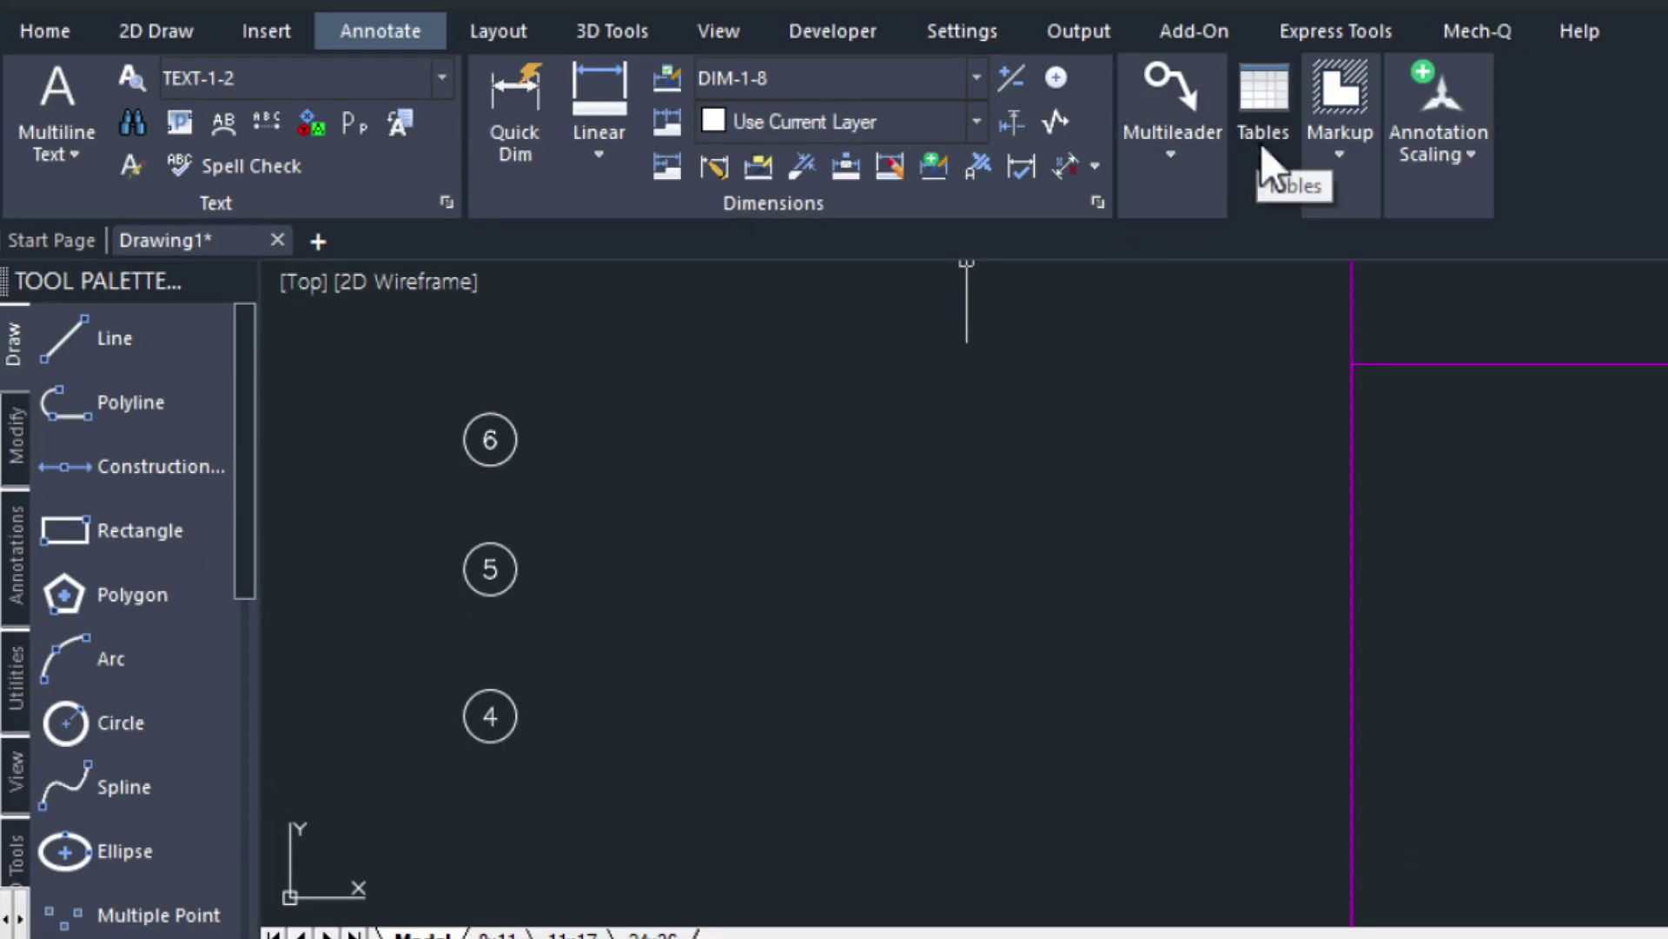
- Give the Standard table style's data text the TEXT-1-2 style at 4" height
left_click(1260, 144)
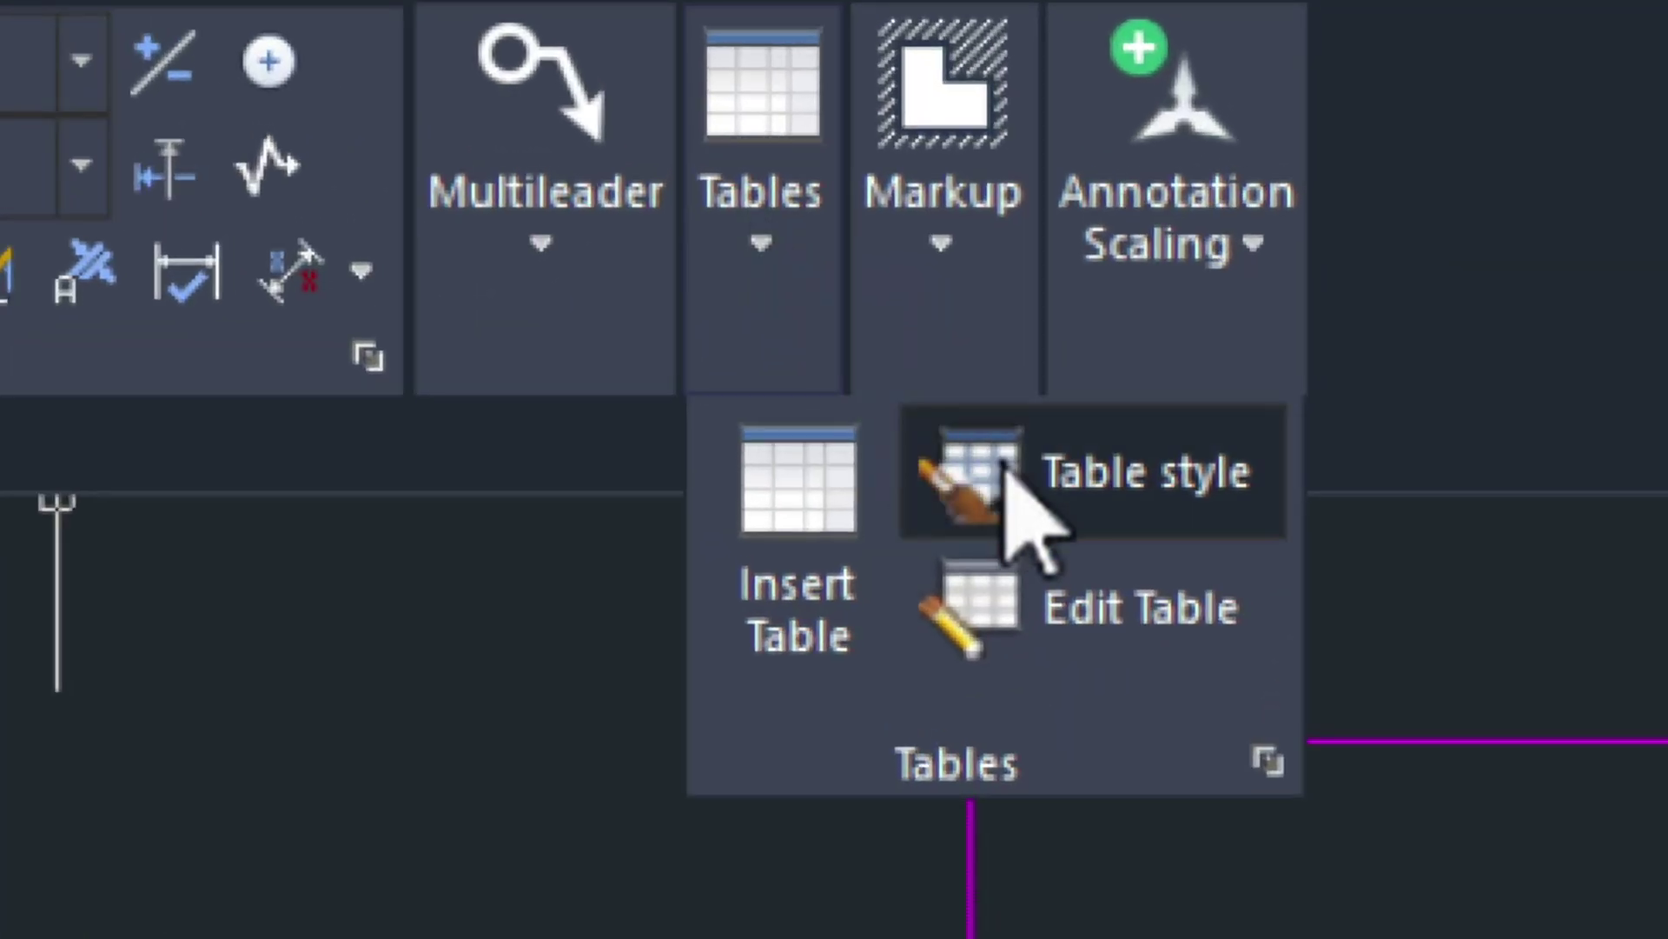
left_click(1005, 469)
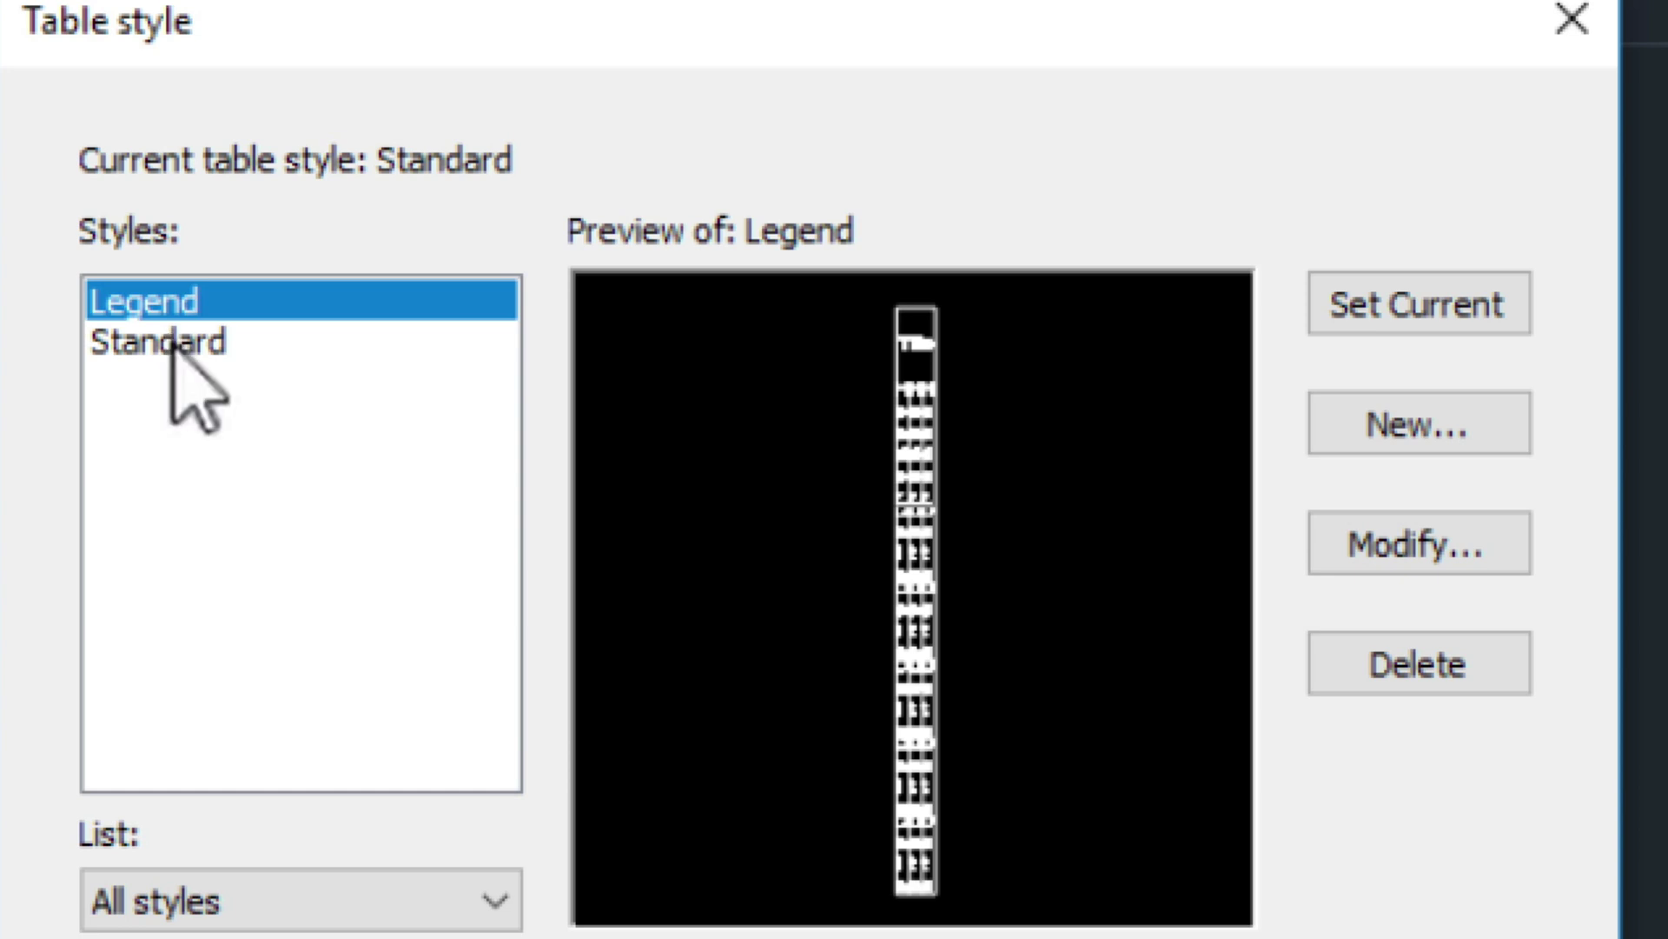
left_click(173, 344)
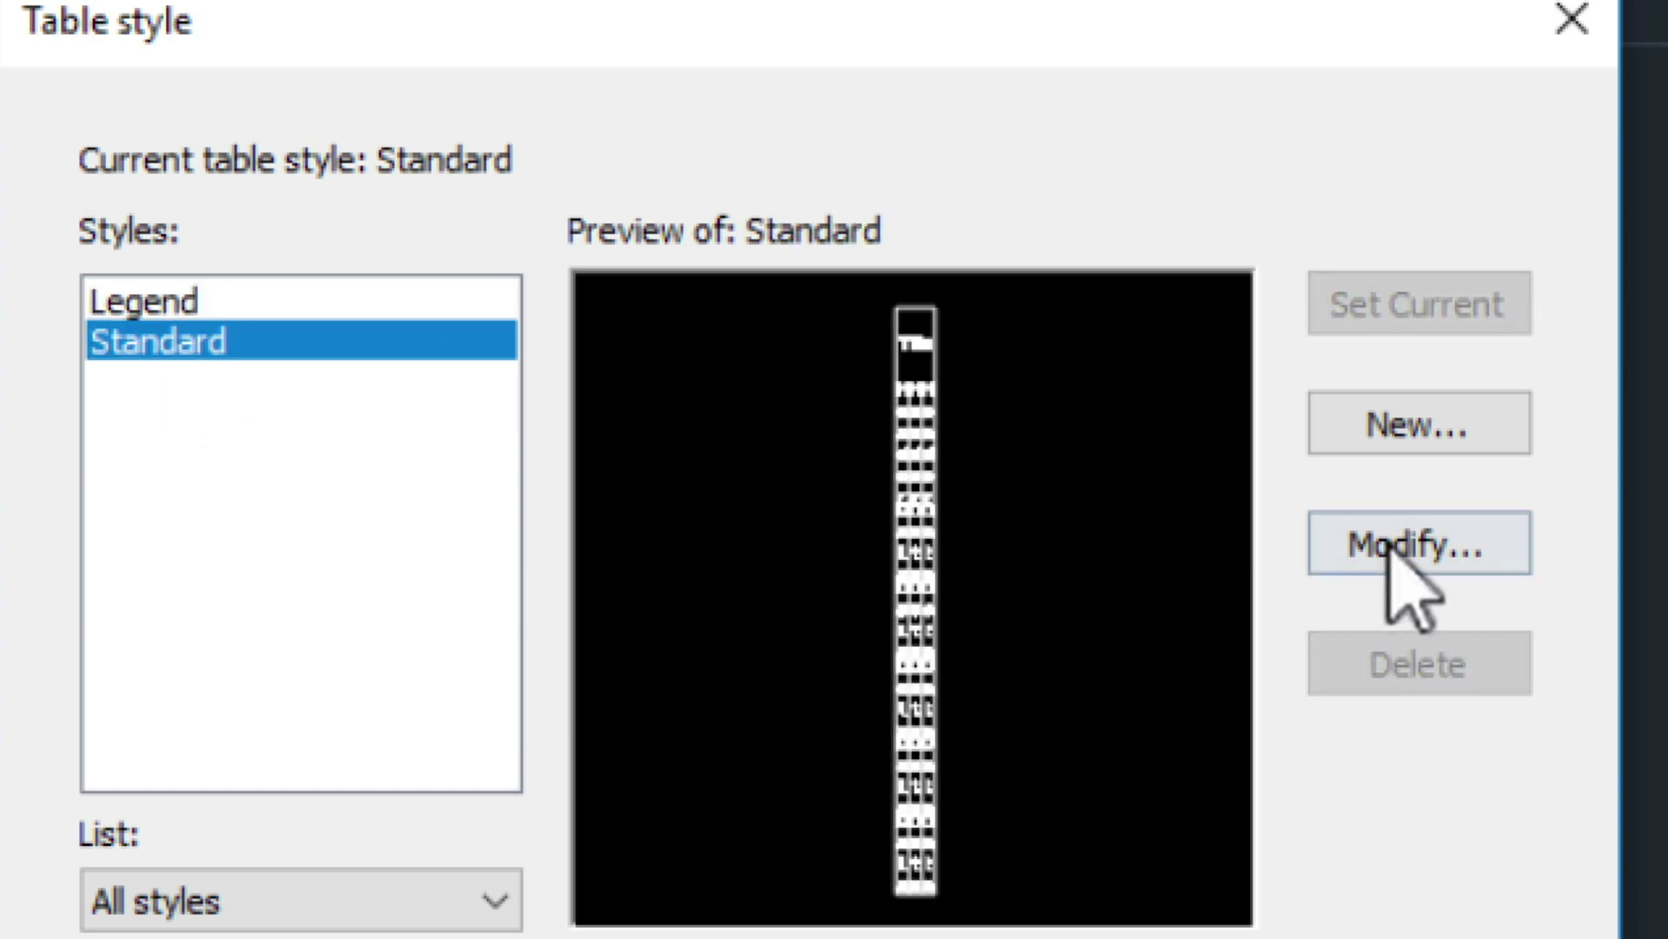
left_click(1445, 549)
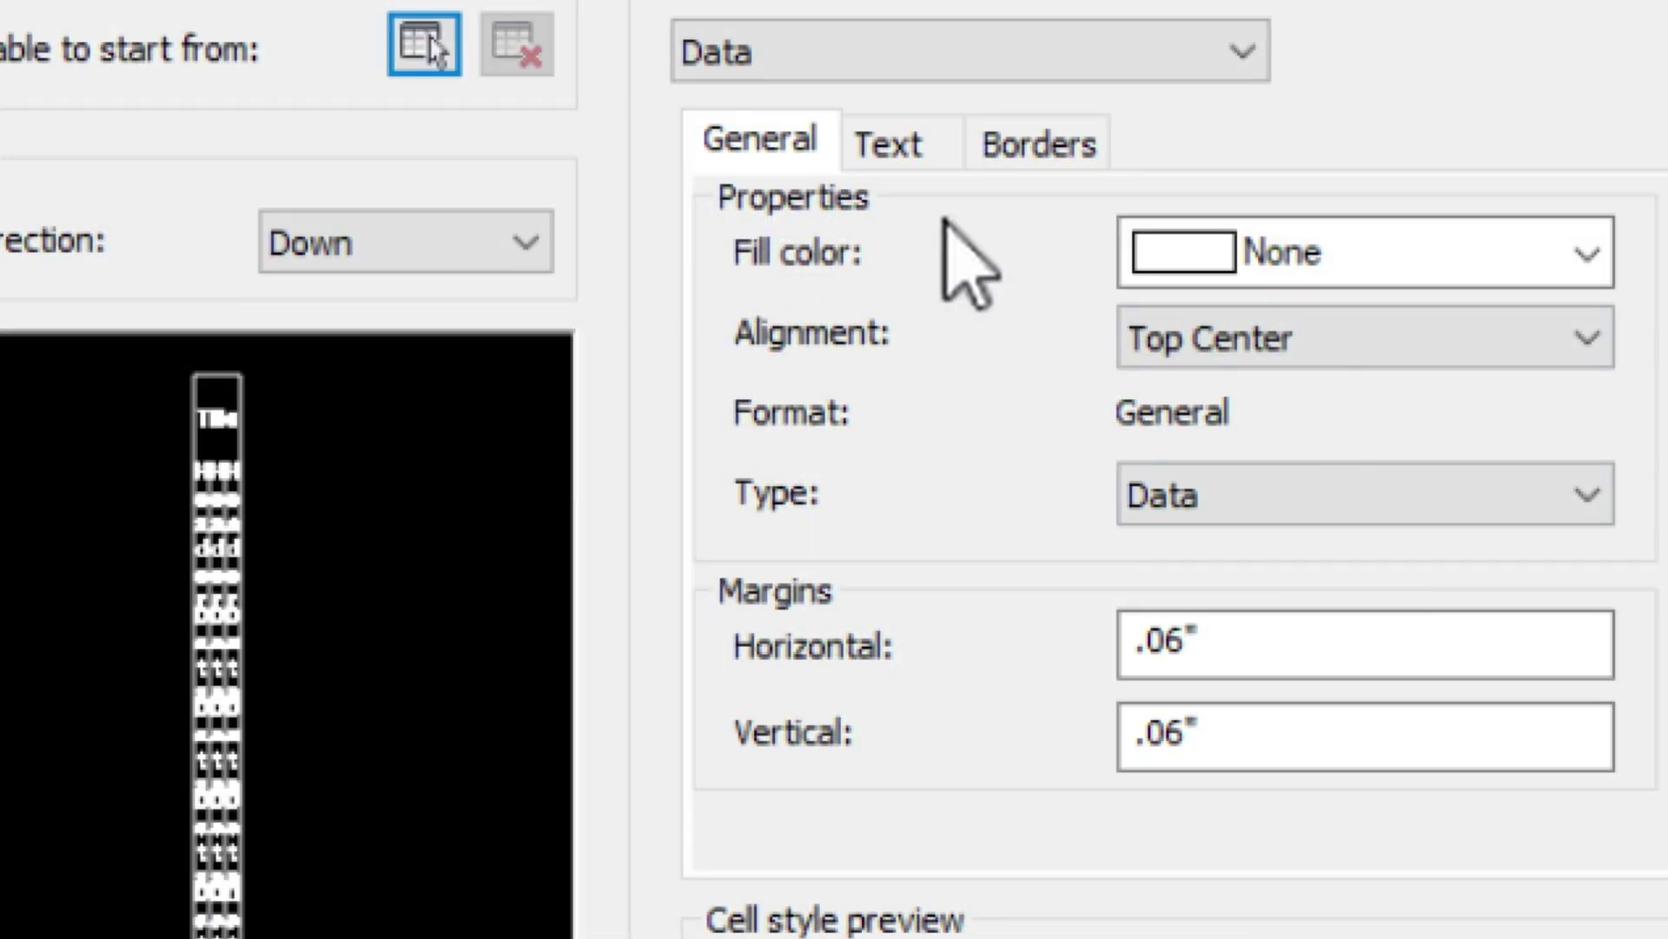
left_click(909, 141)
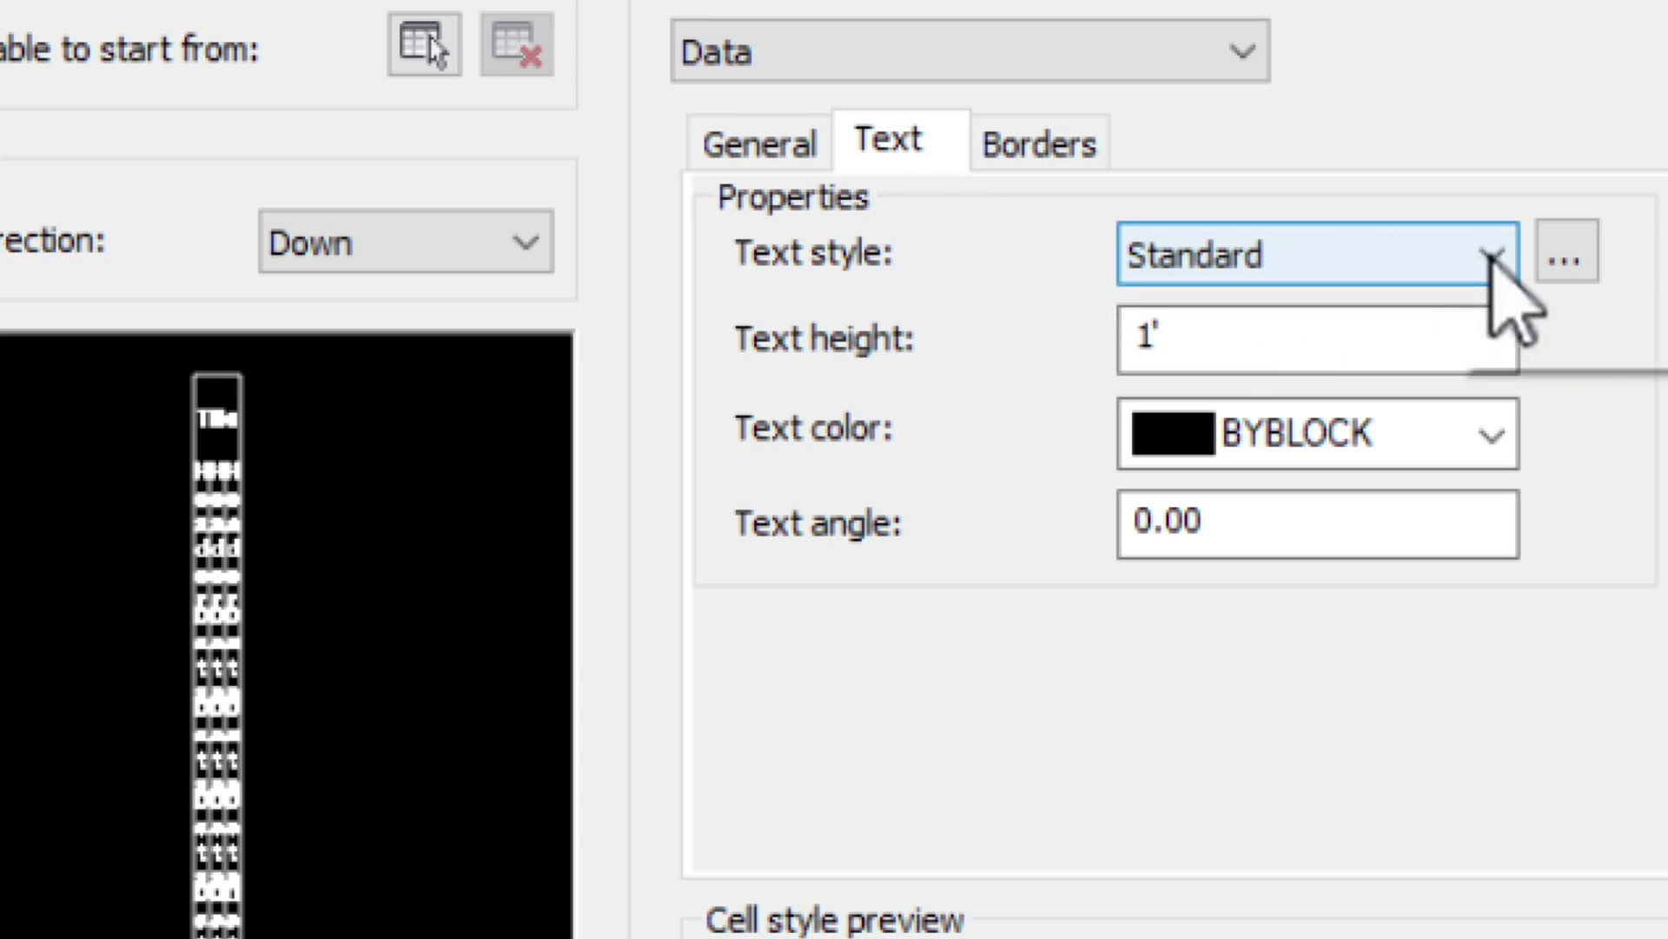
left_click(1493, 257)
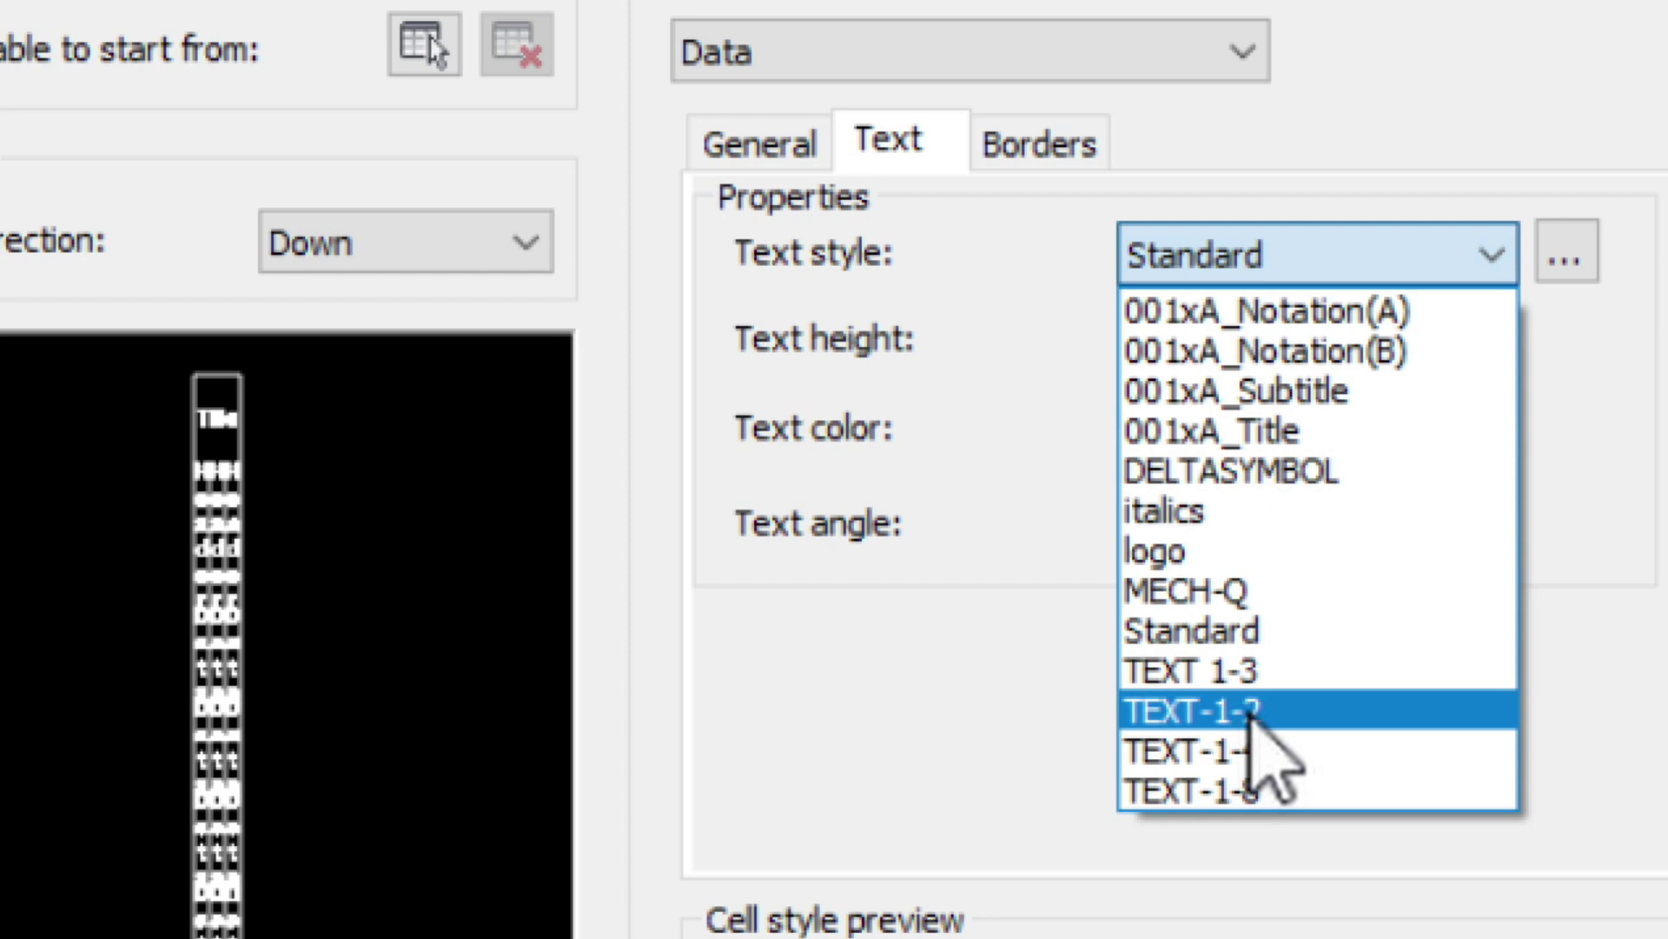
left_click(1253, 711)
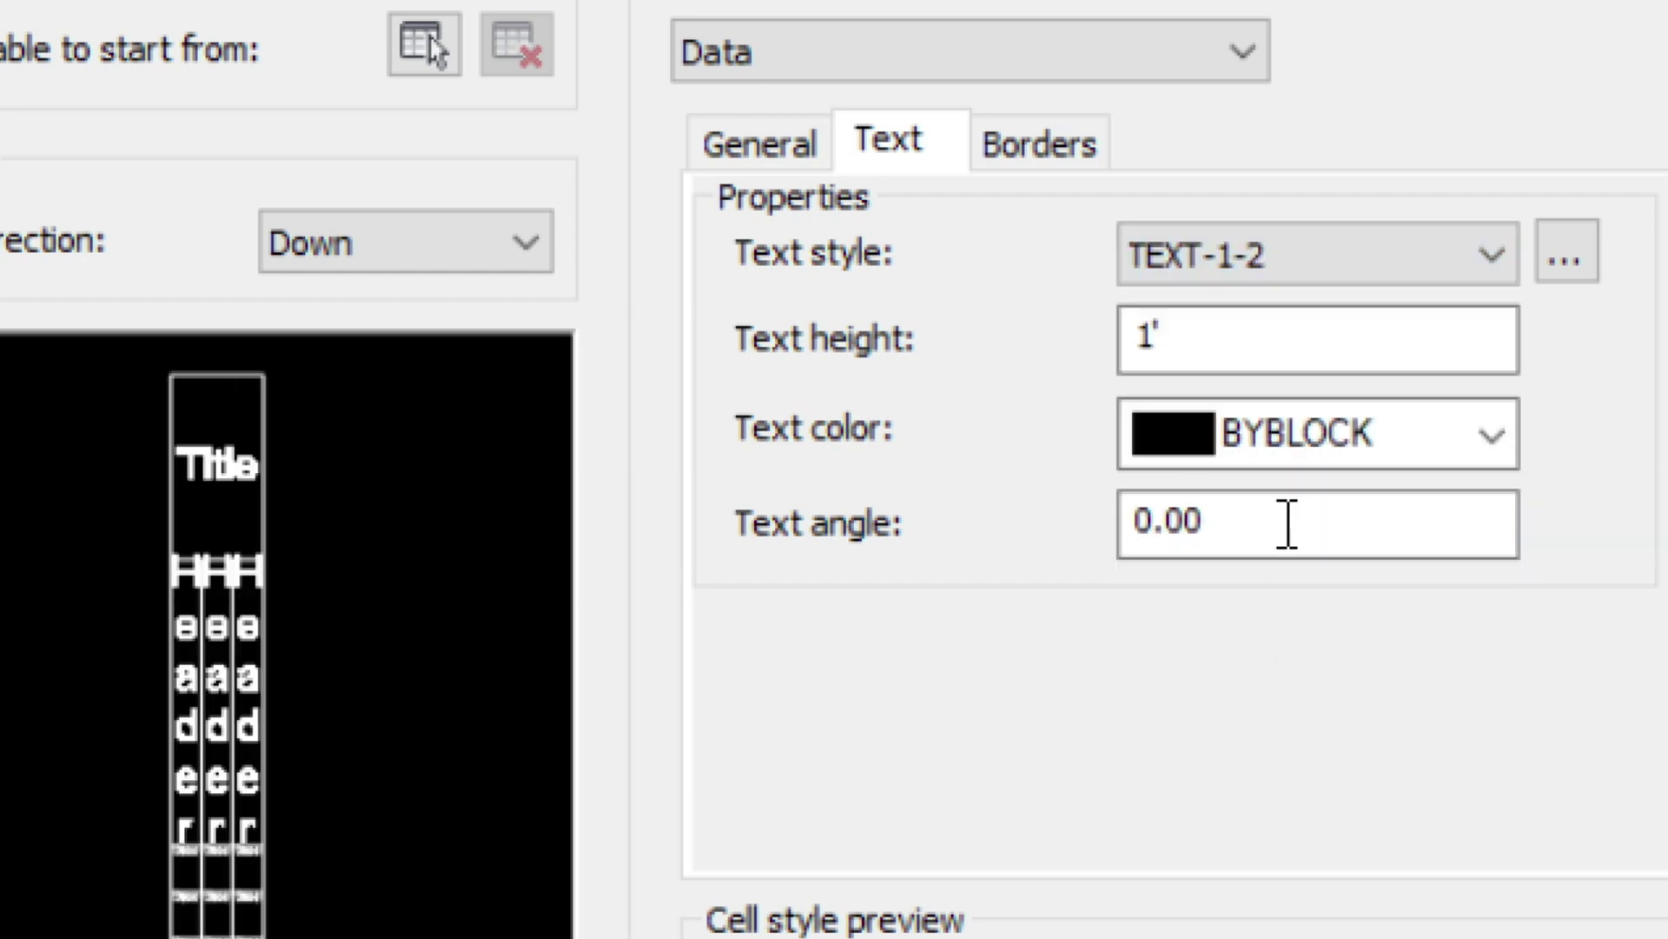
double_click(1123, 337)
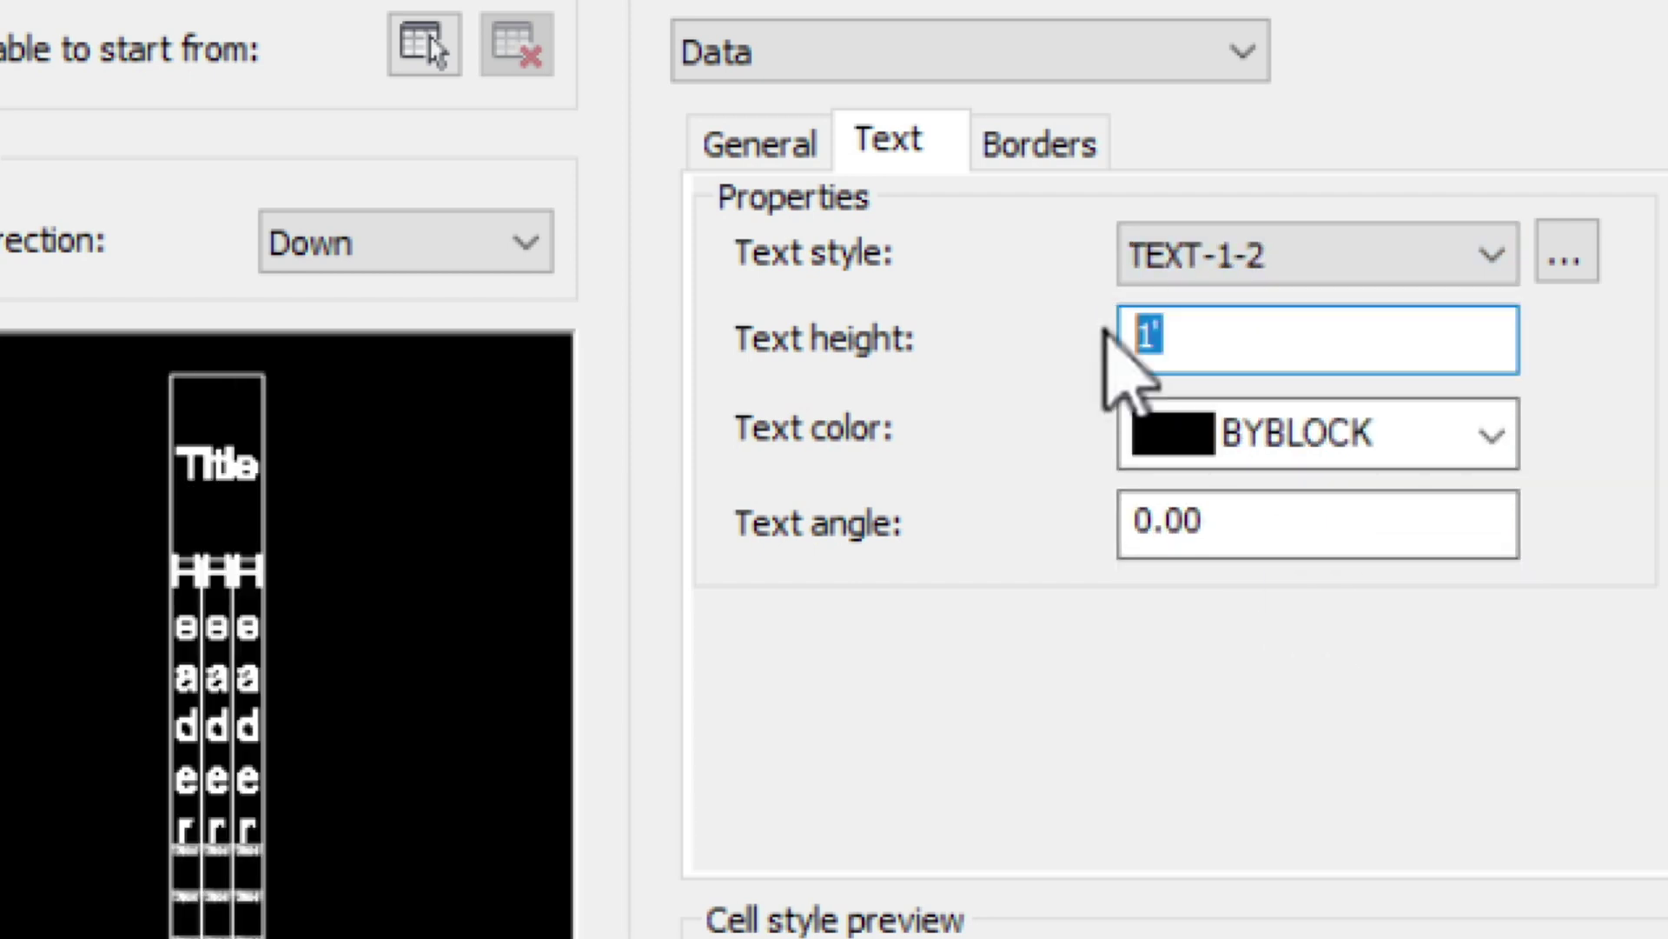
type("4")
key("Tab")
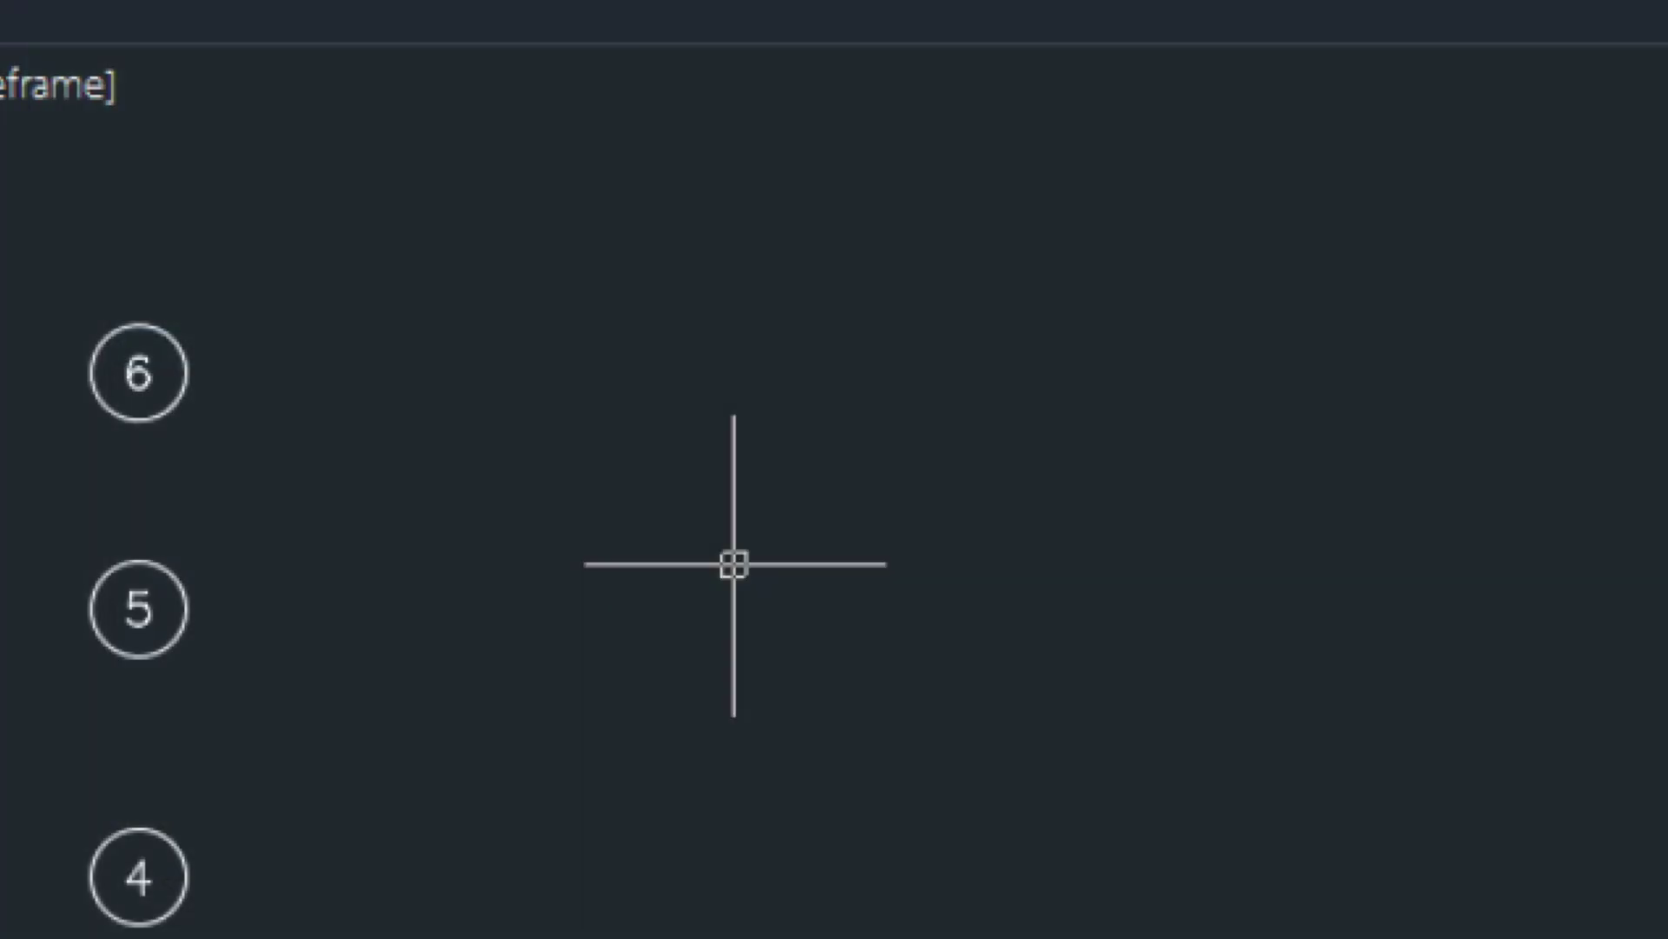
- Insert a table with 3' columns, a Title first row and a Data second row
type("T")
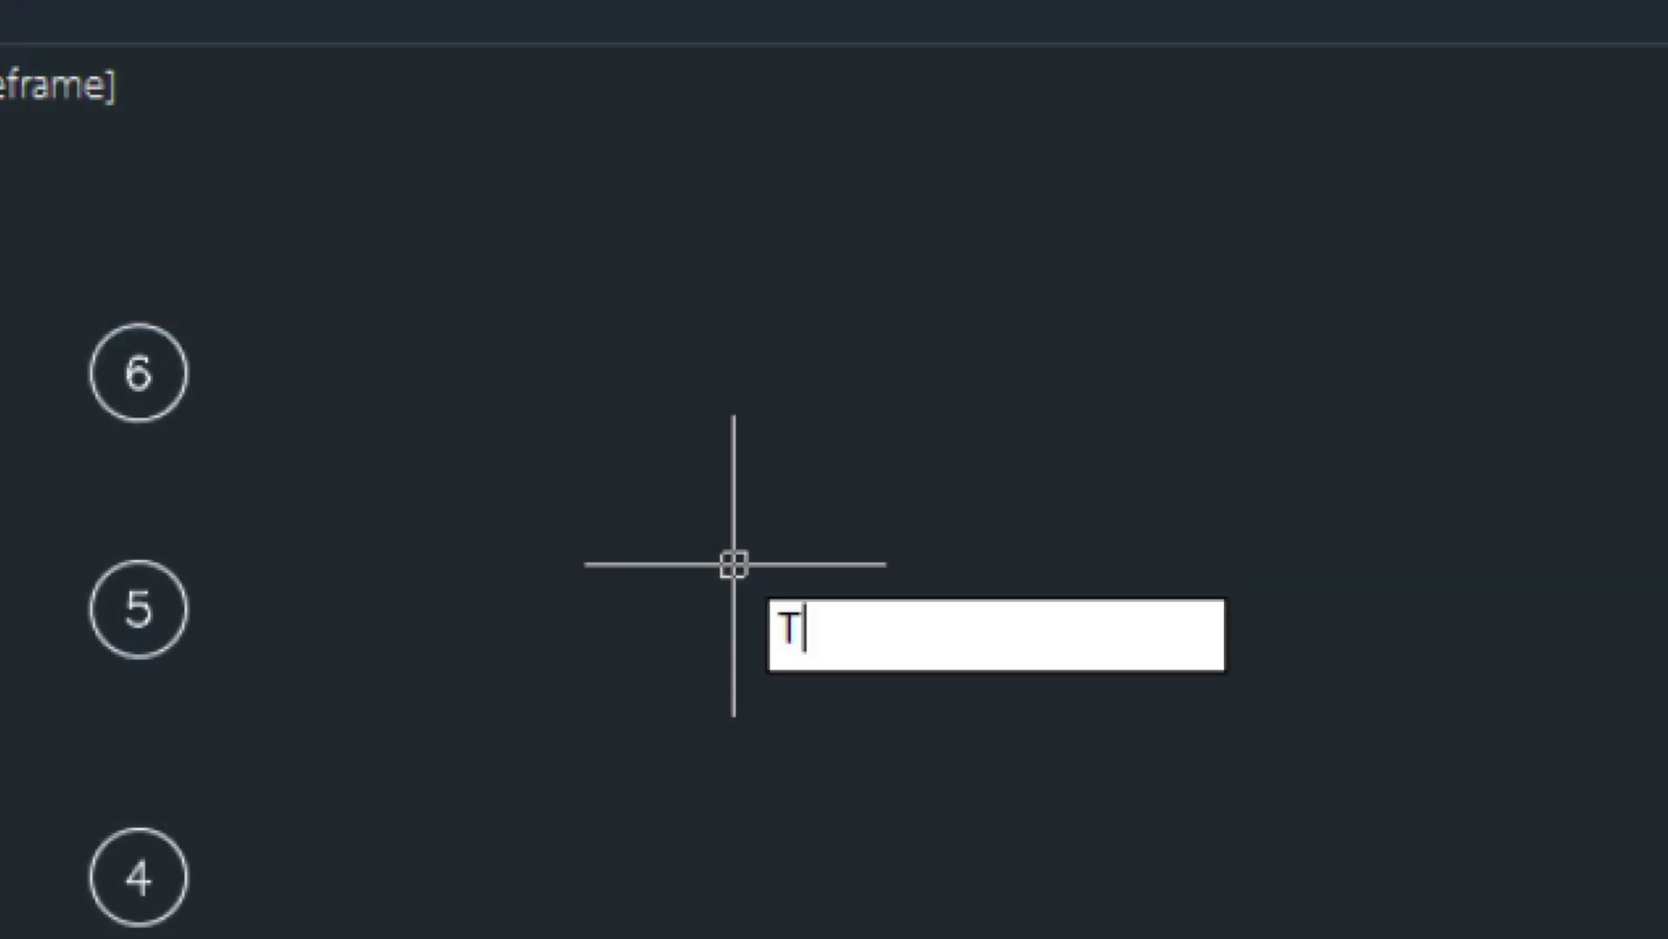
type("ABLE")
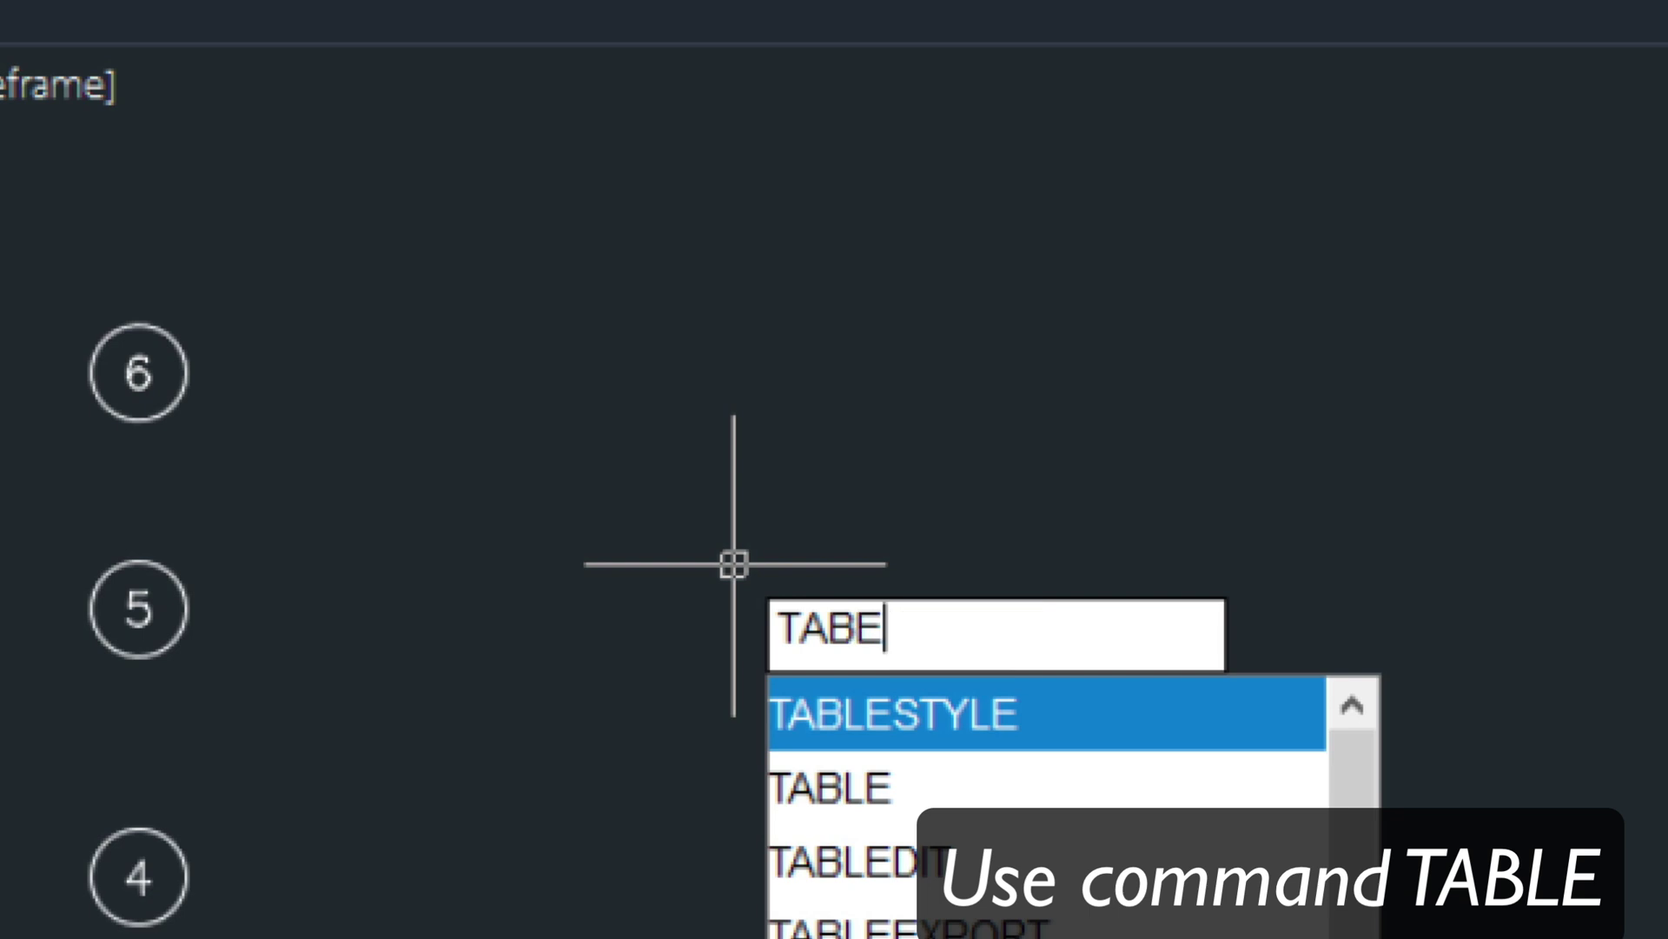
key("Return")
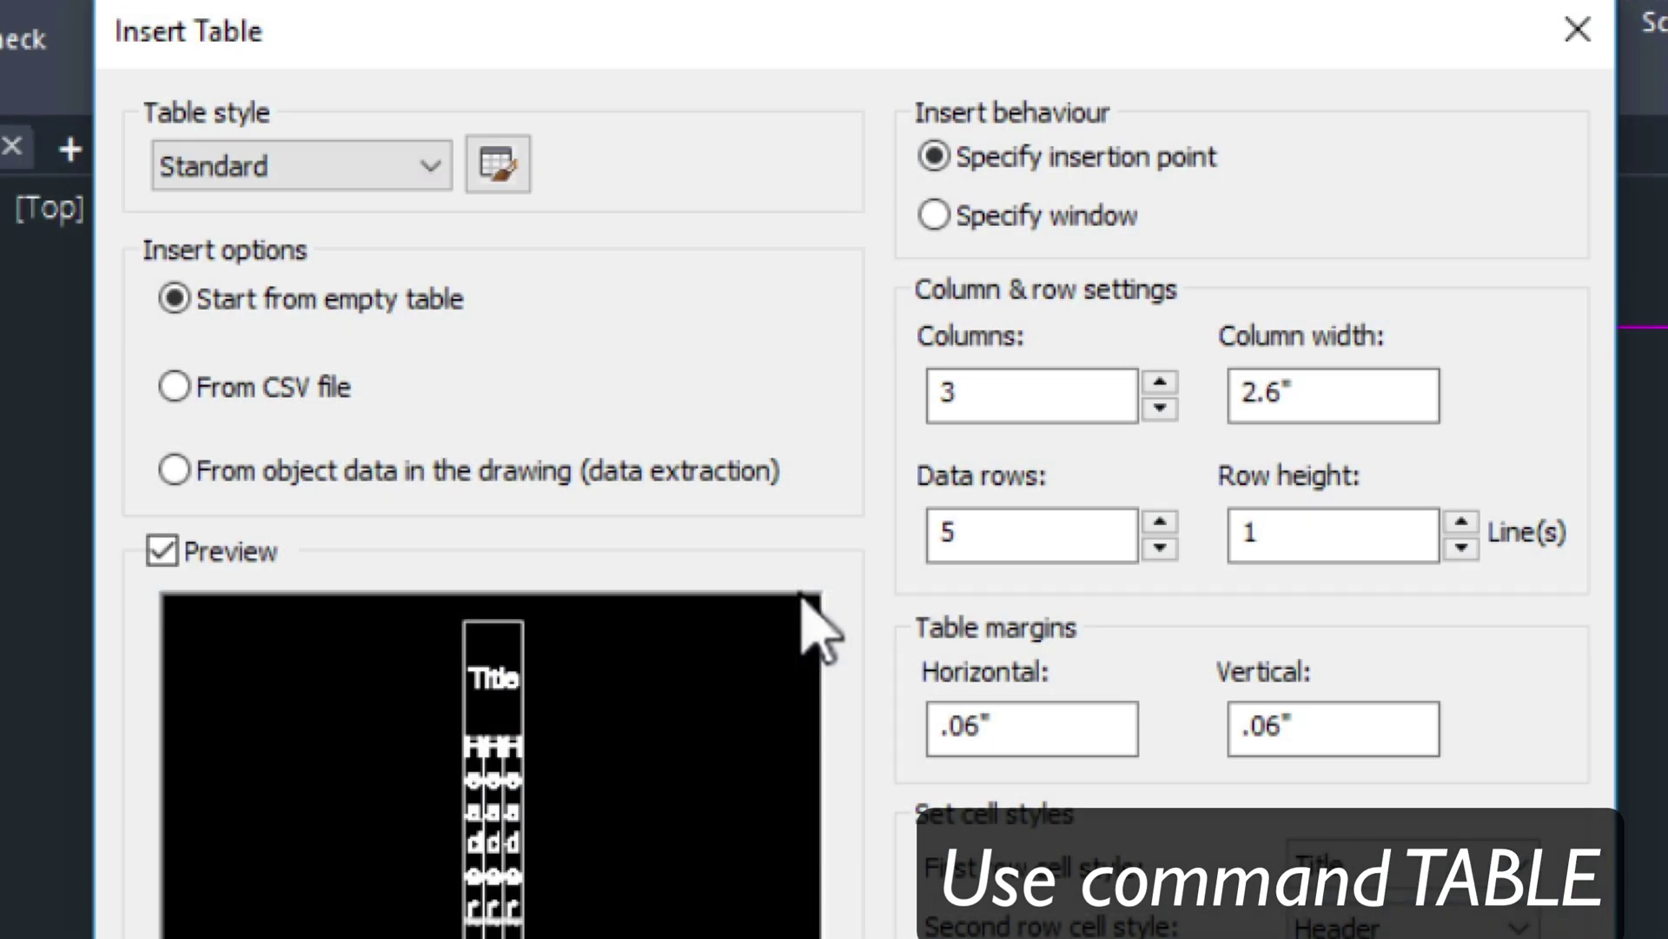
double_click(1307, 397)
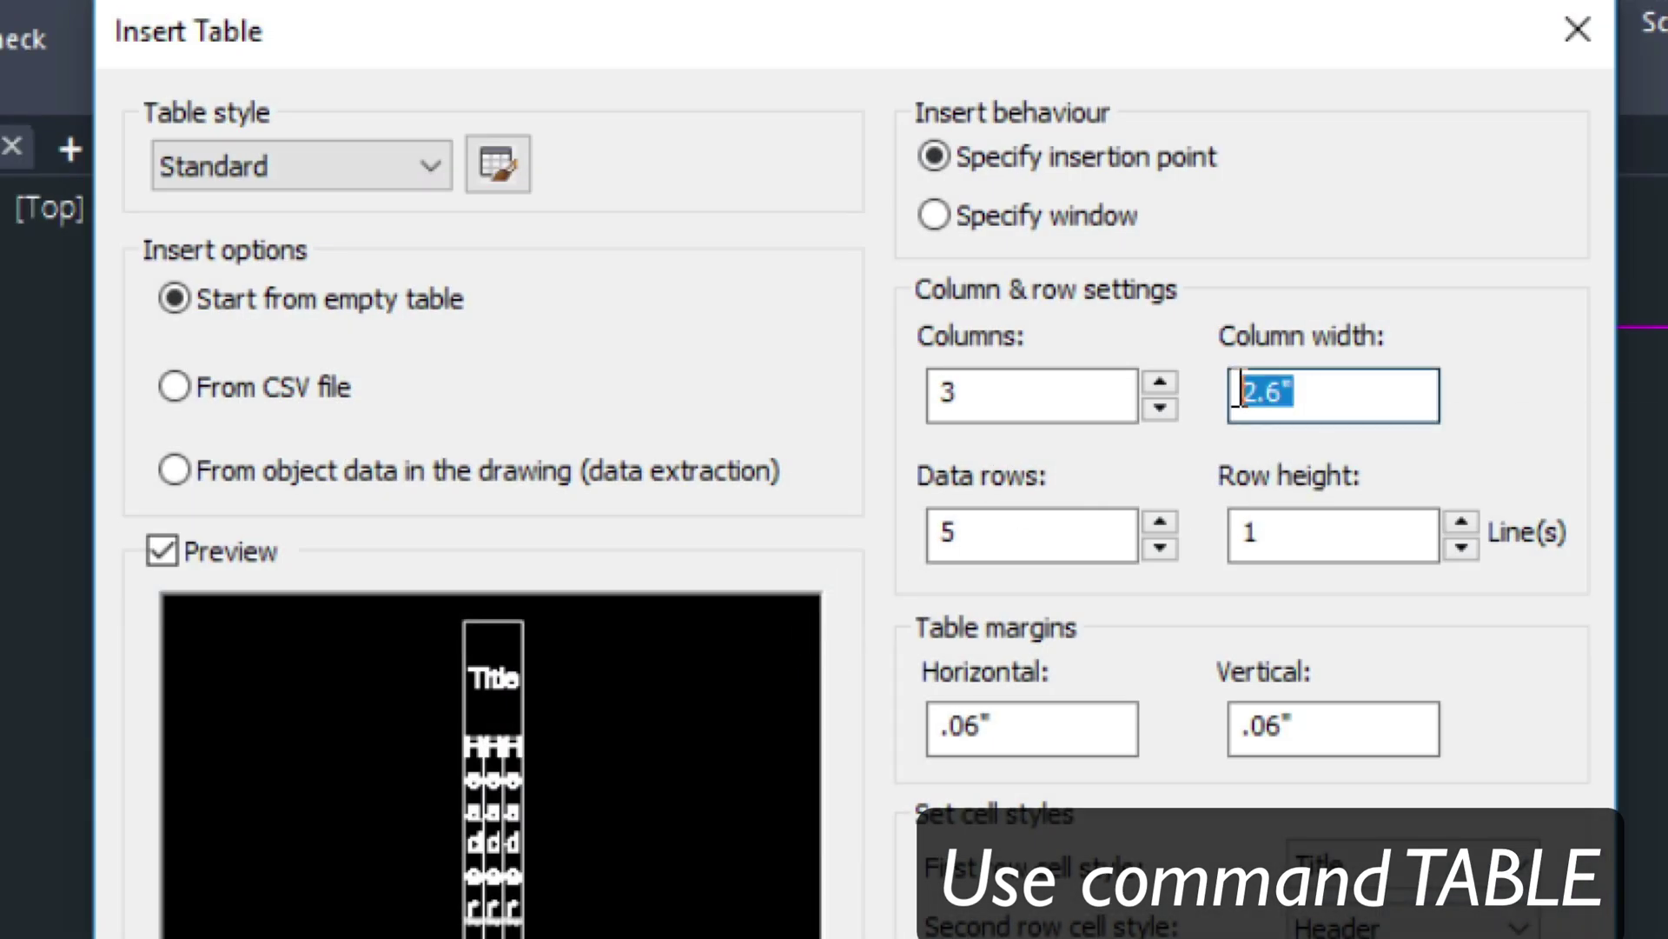
type("3")
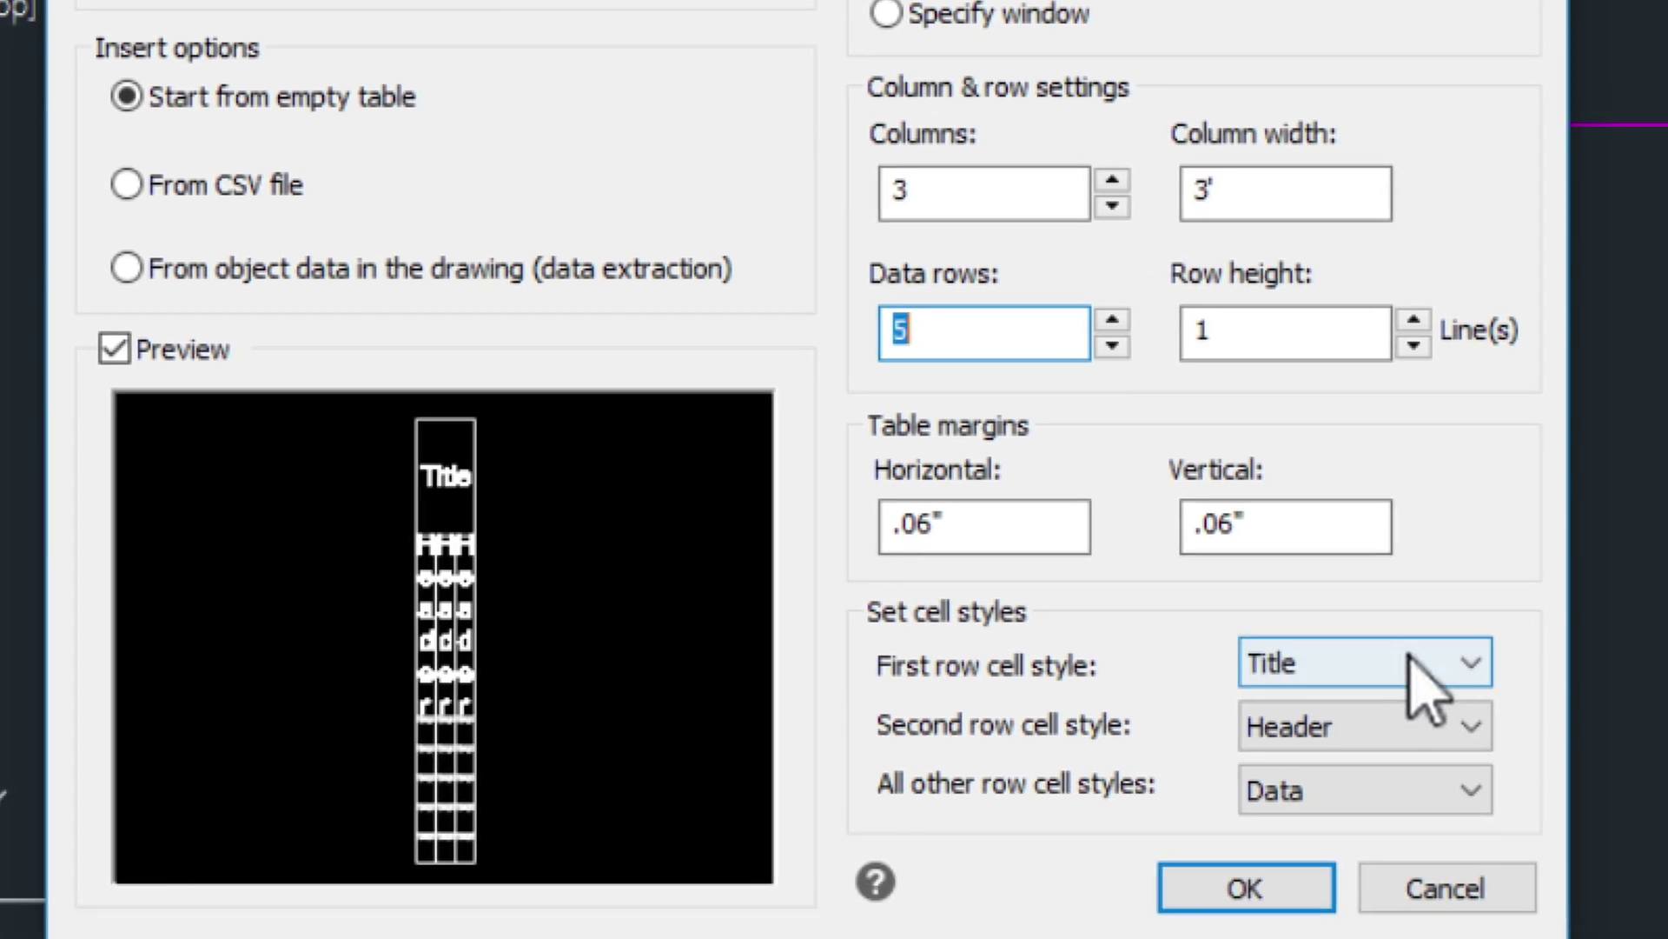
left_click(1468, 864)
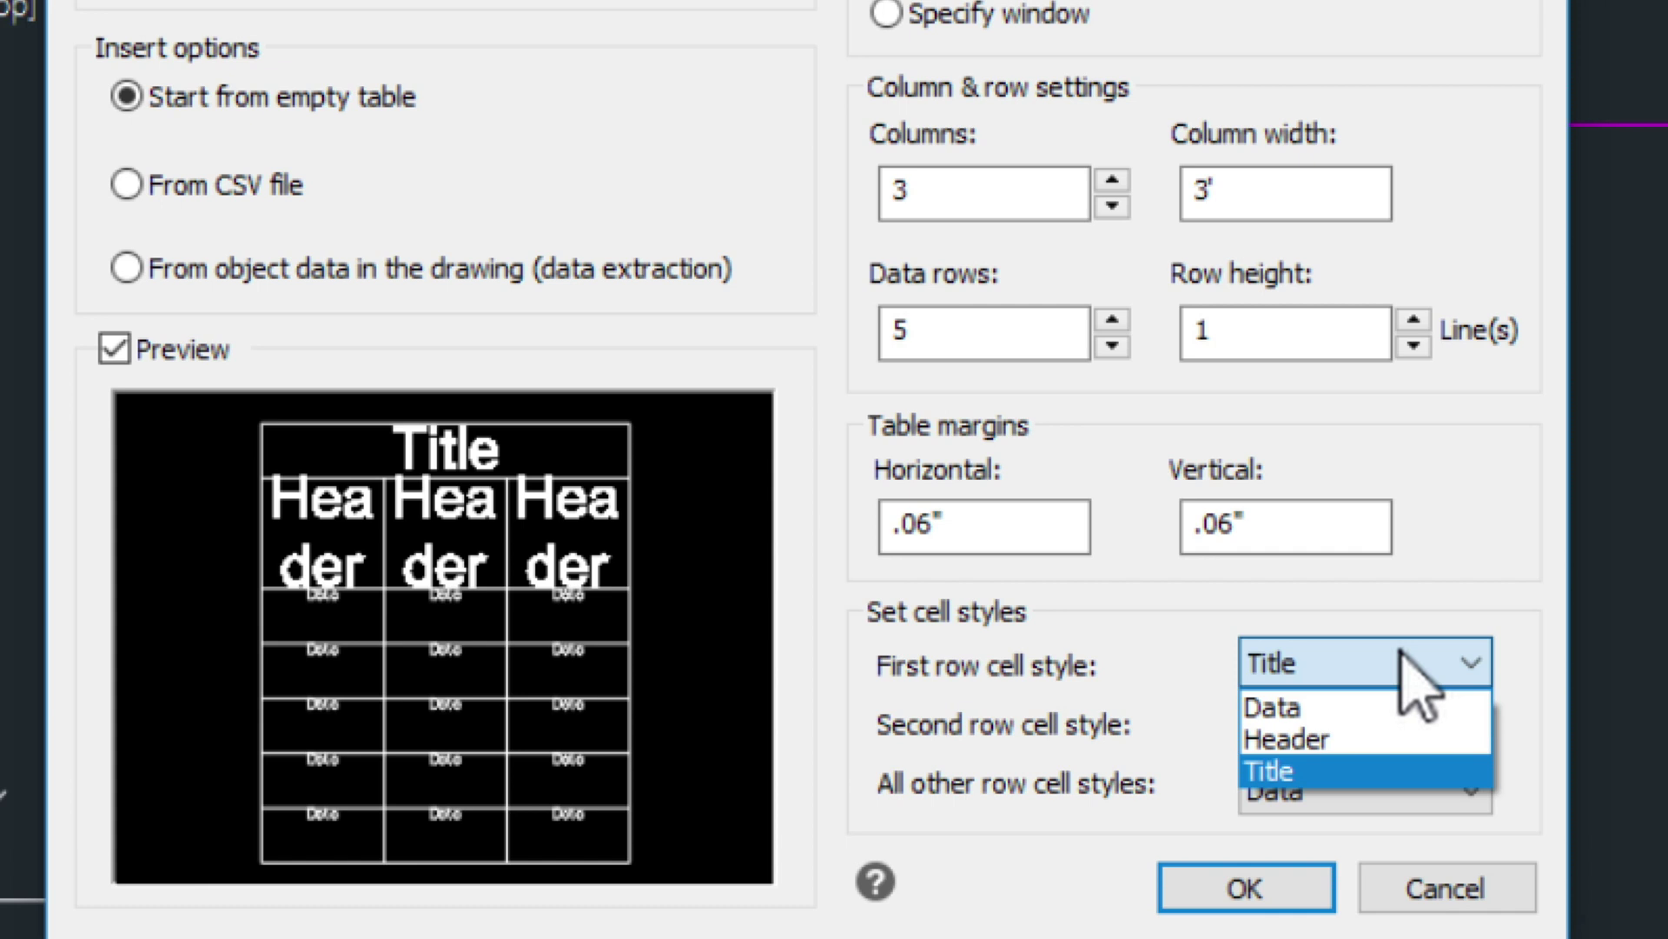
left_click(1377, 761)
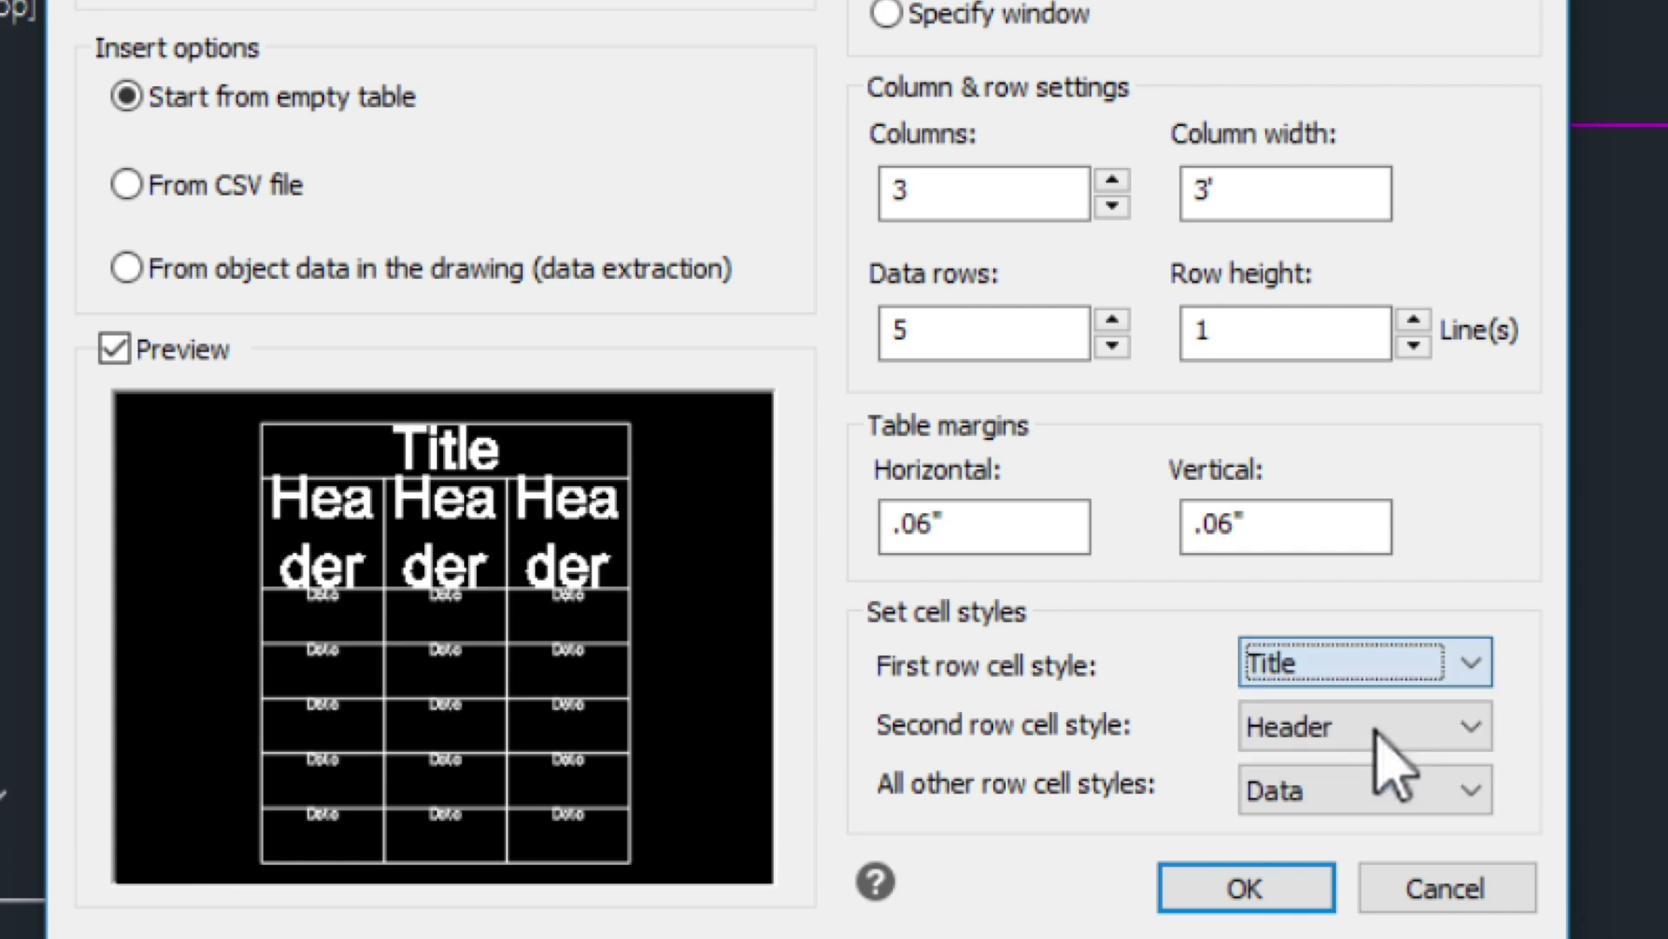
left_click(1349, 728)
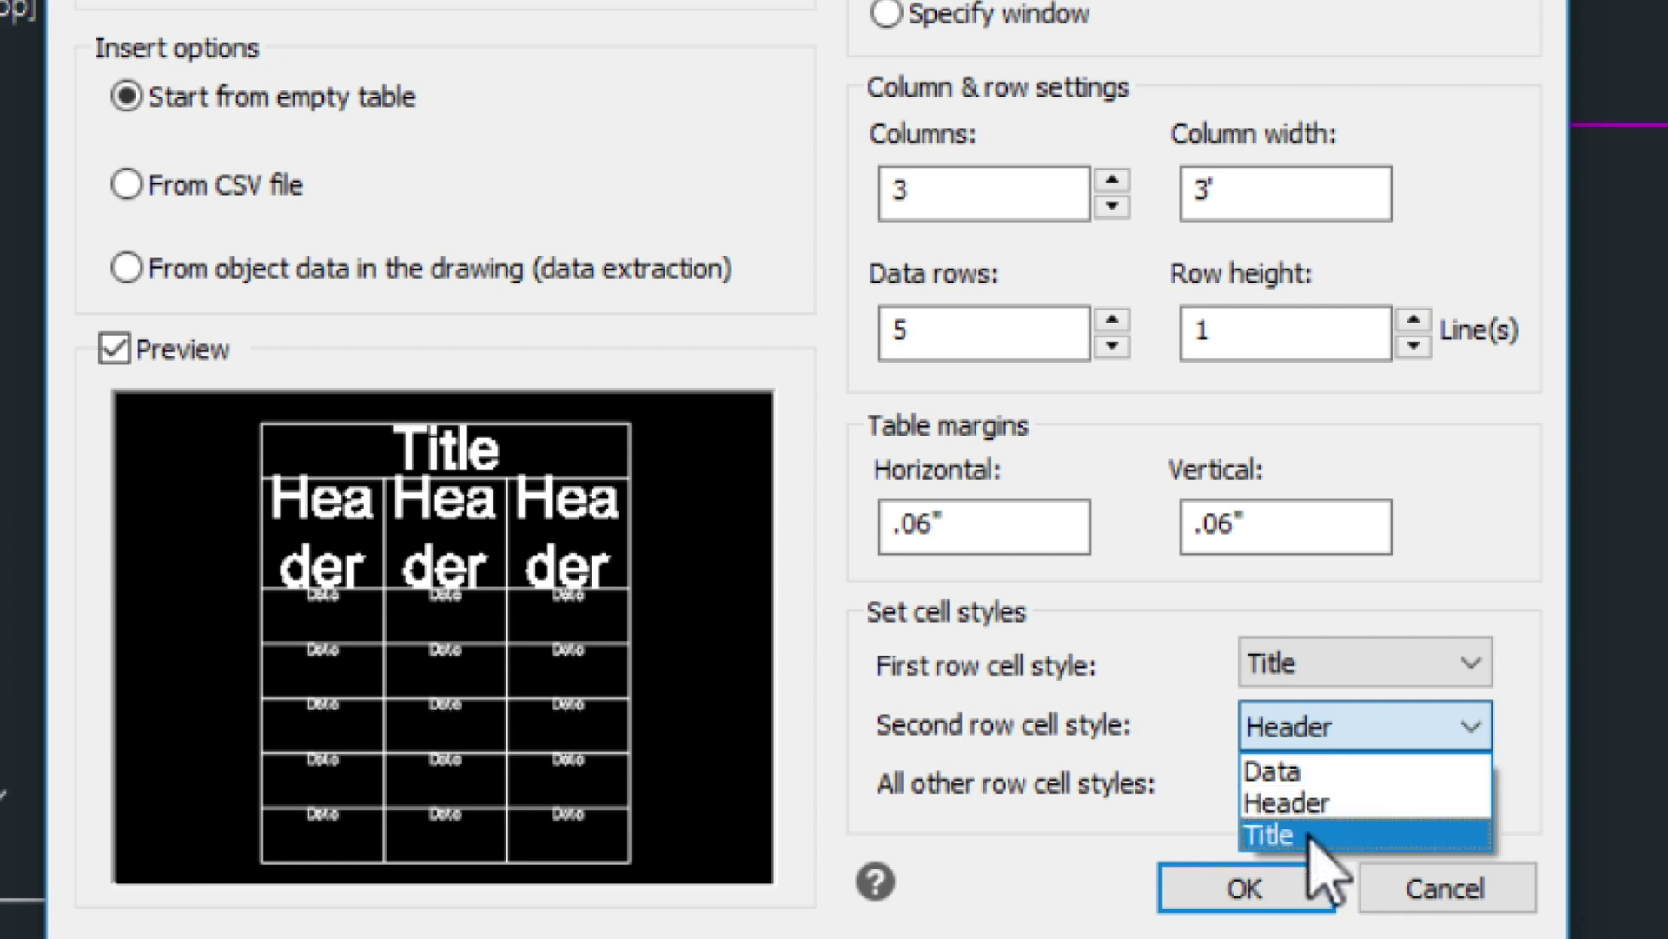
left_click(1312, 772)
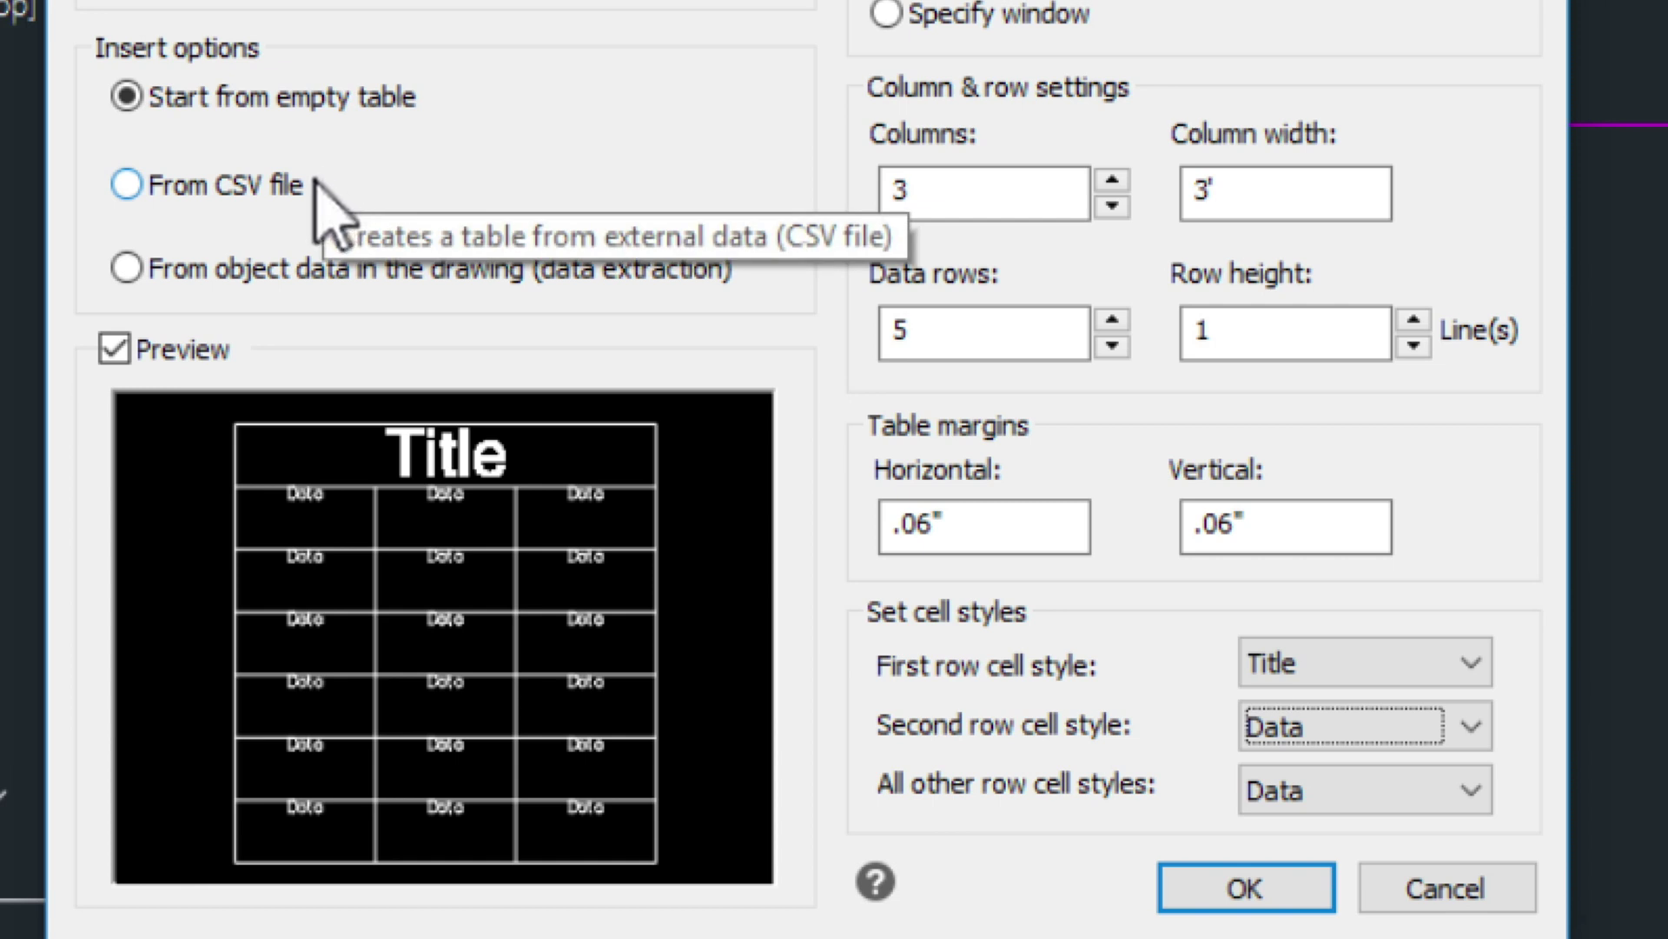
left_click(1247, 885)
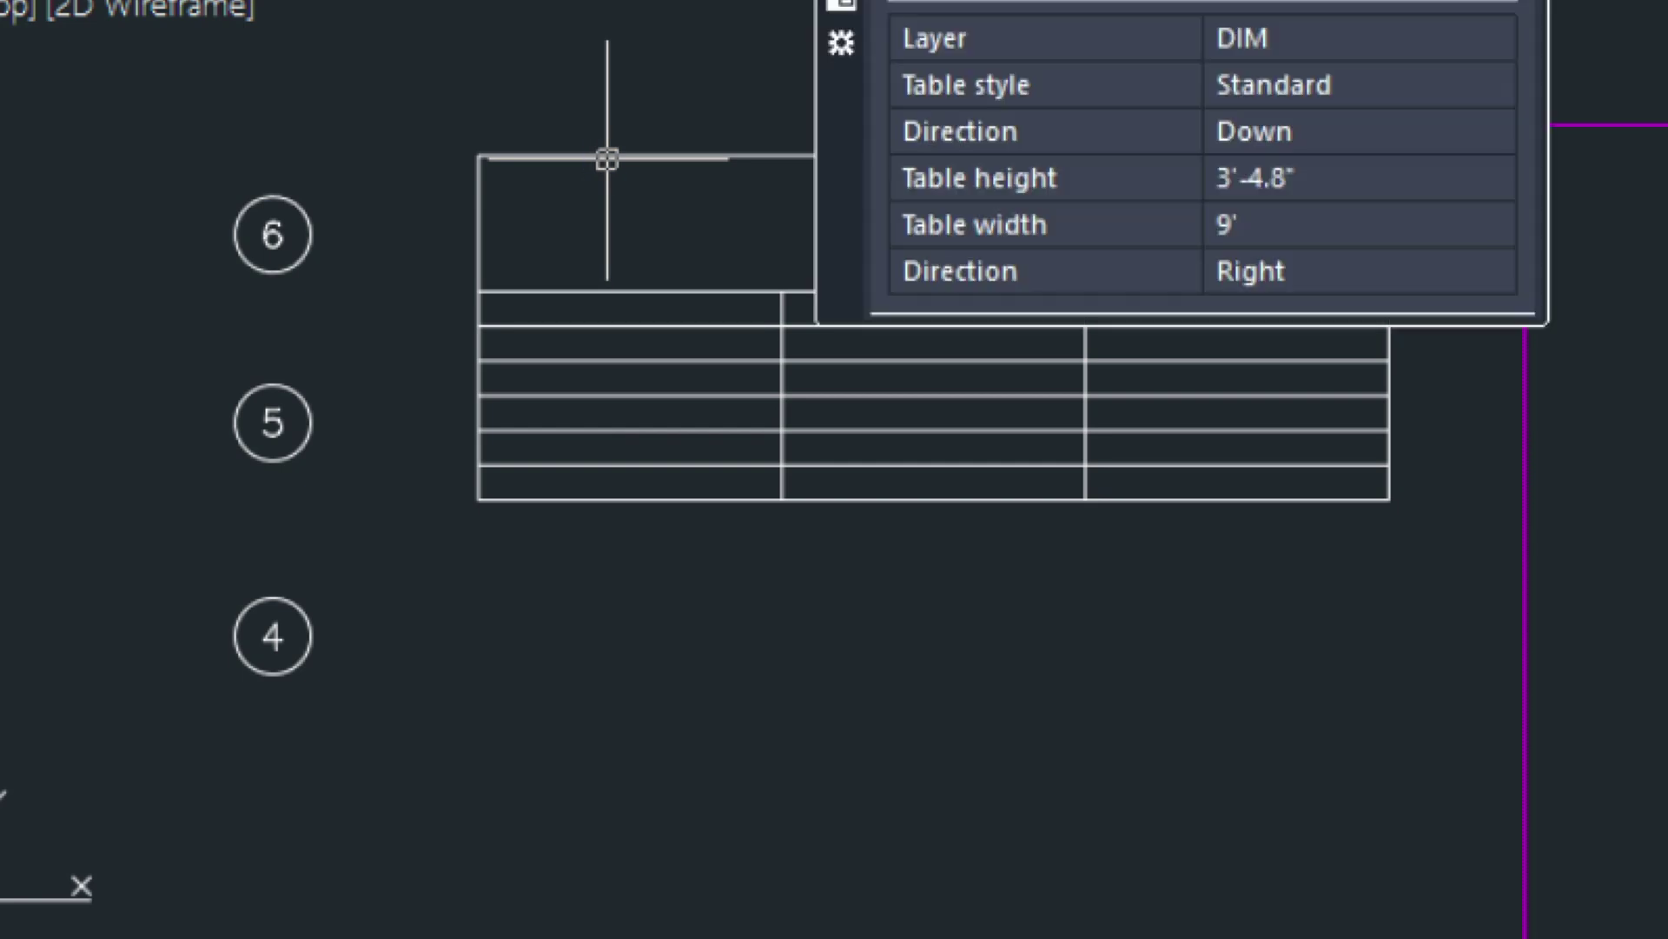
- Enter the title Tank Schedule in the table's title cell
left_click(609, 174)
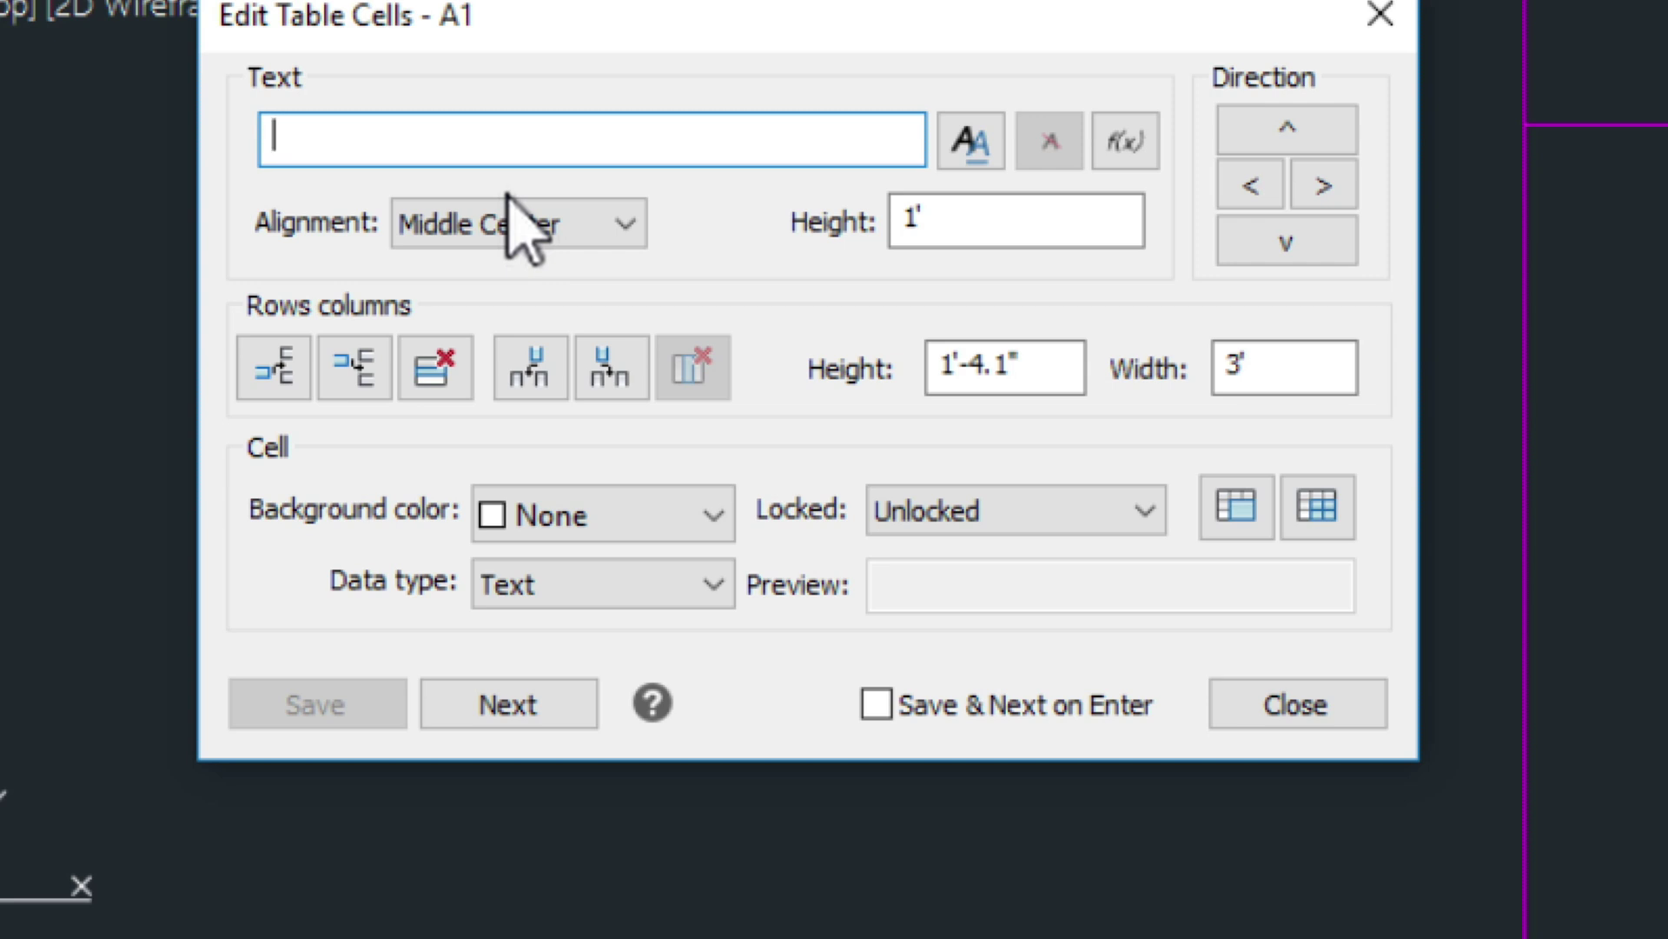
type("Tank Schedule")
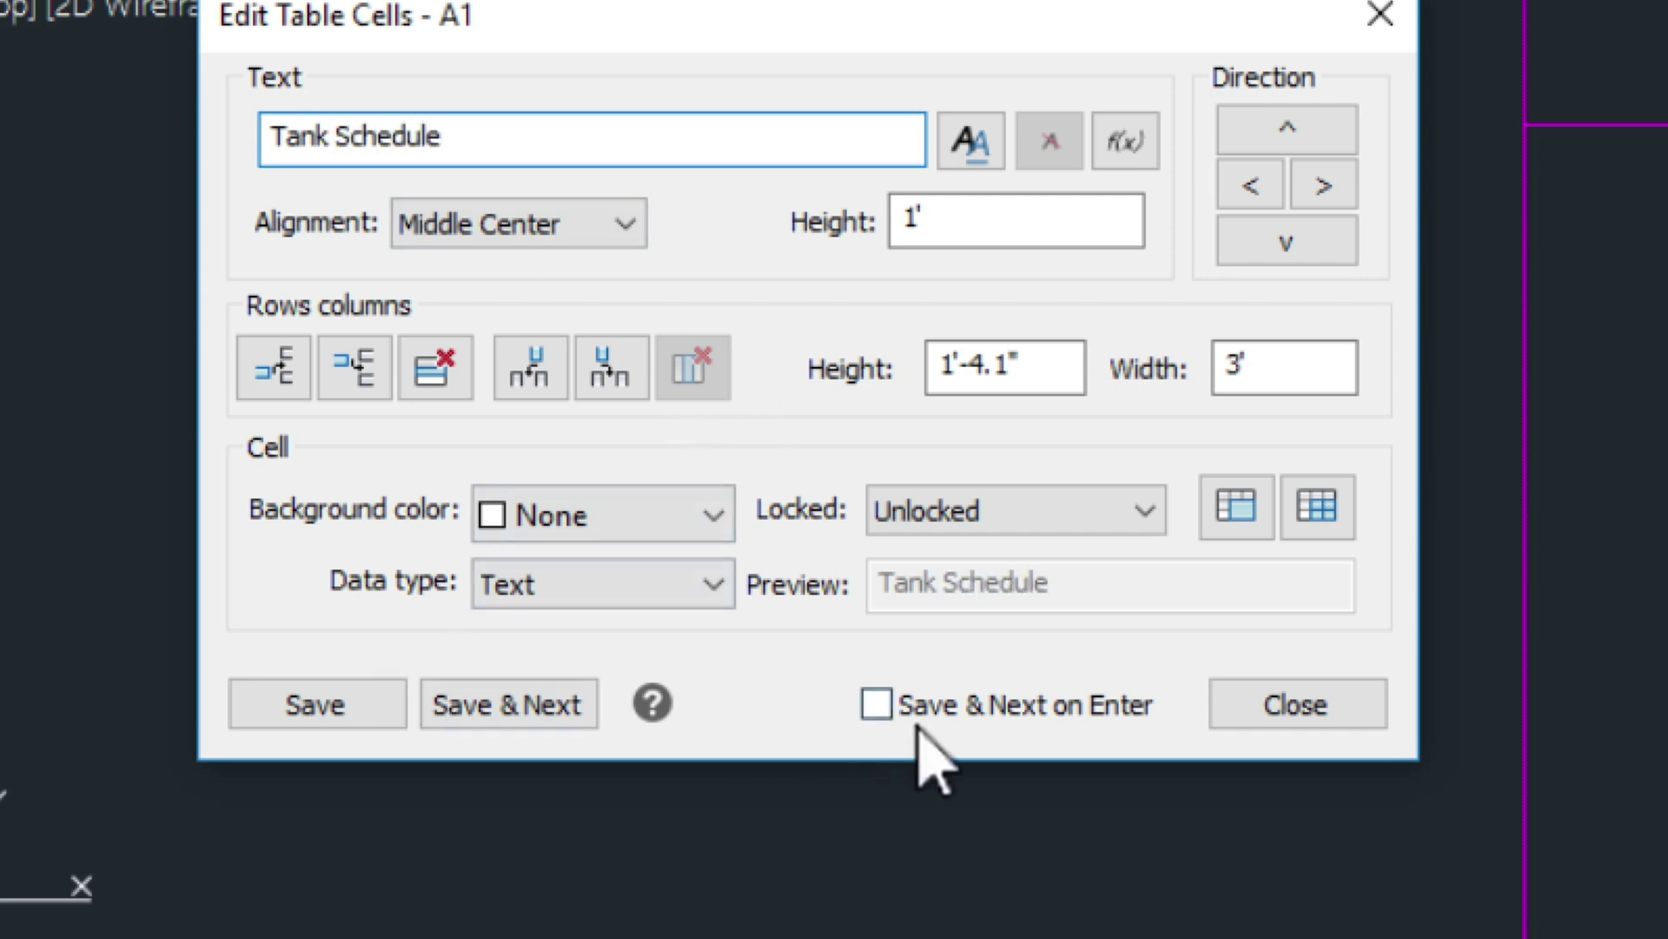
left_click(551, 727)
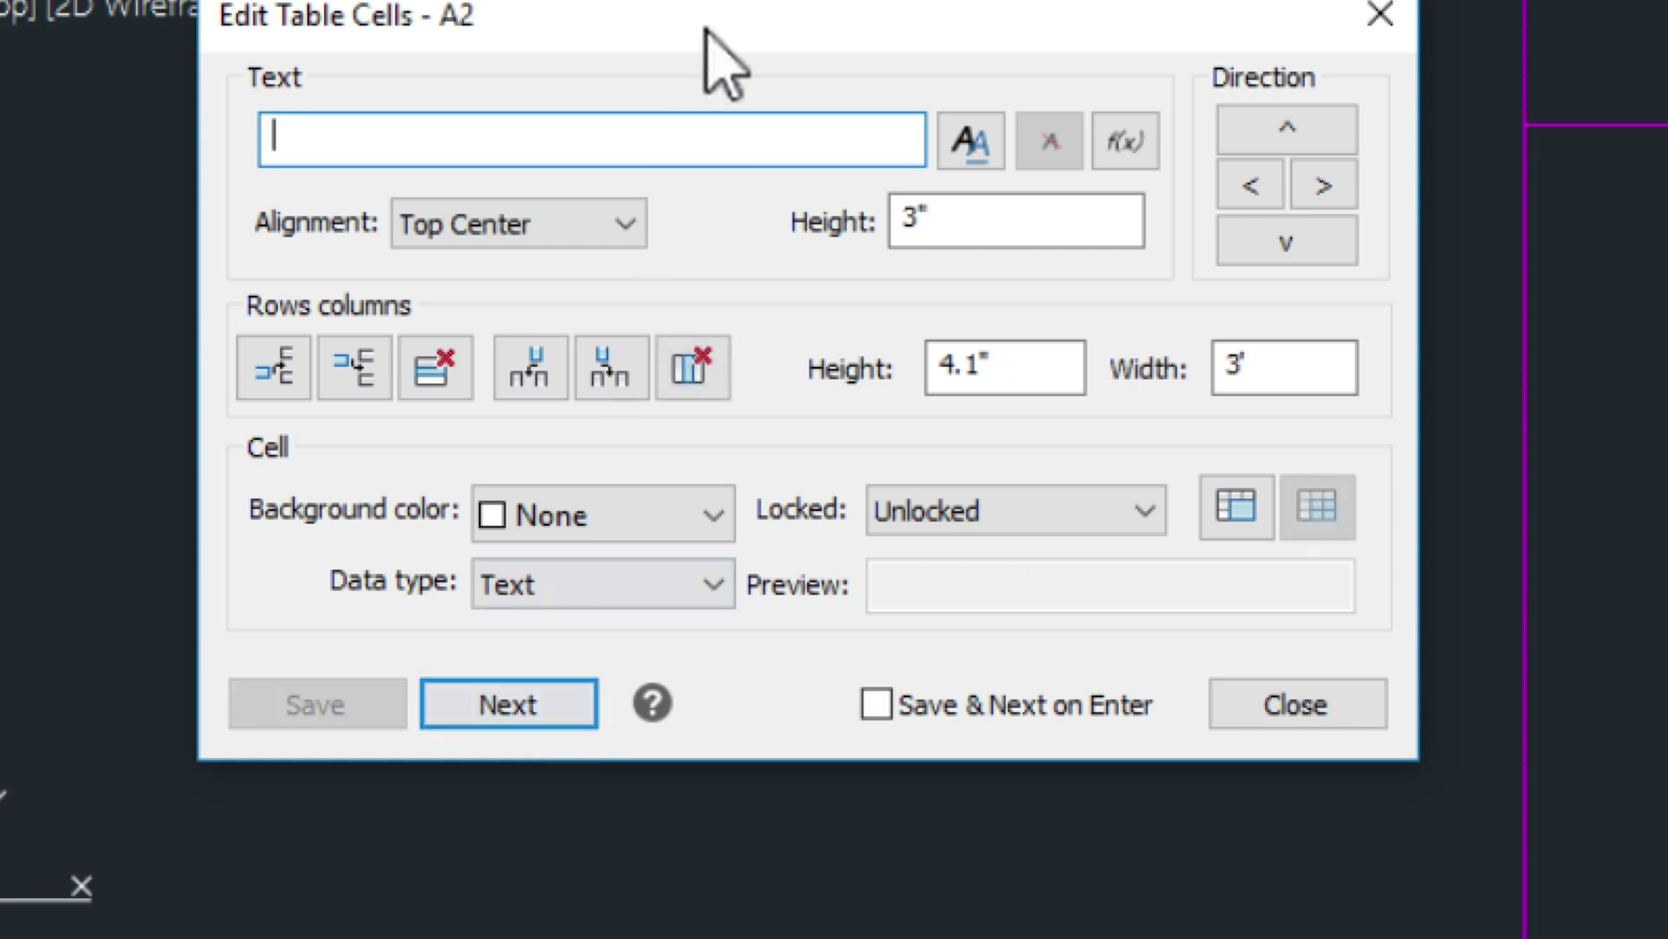
left_click_drag(703, 26, 1648, 91)
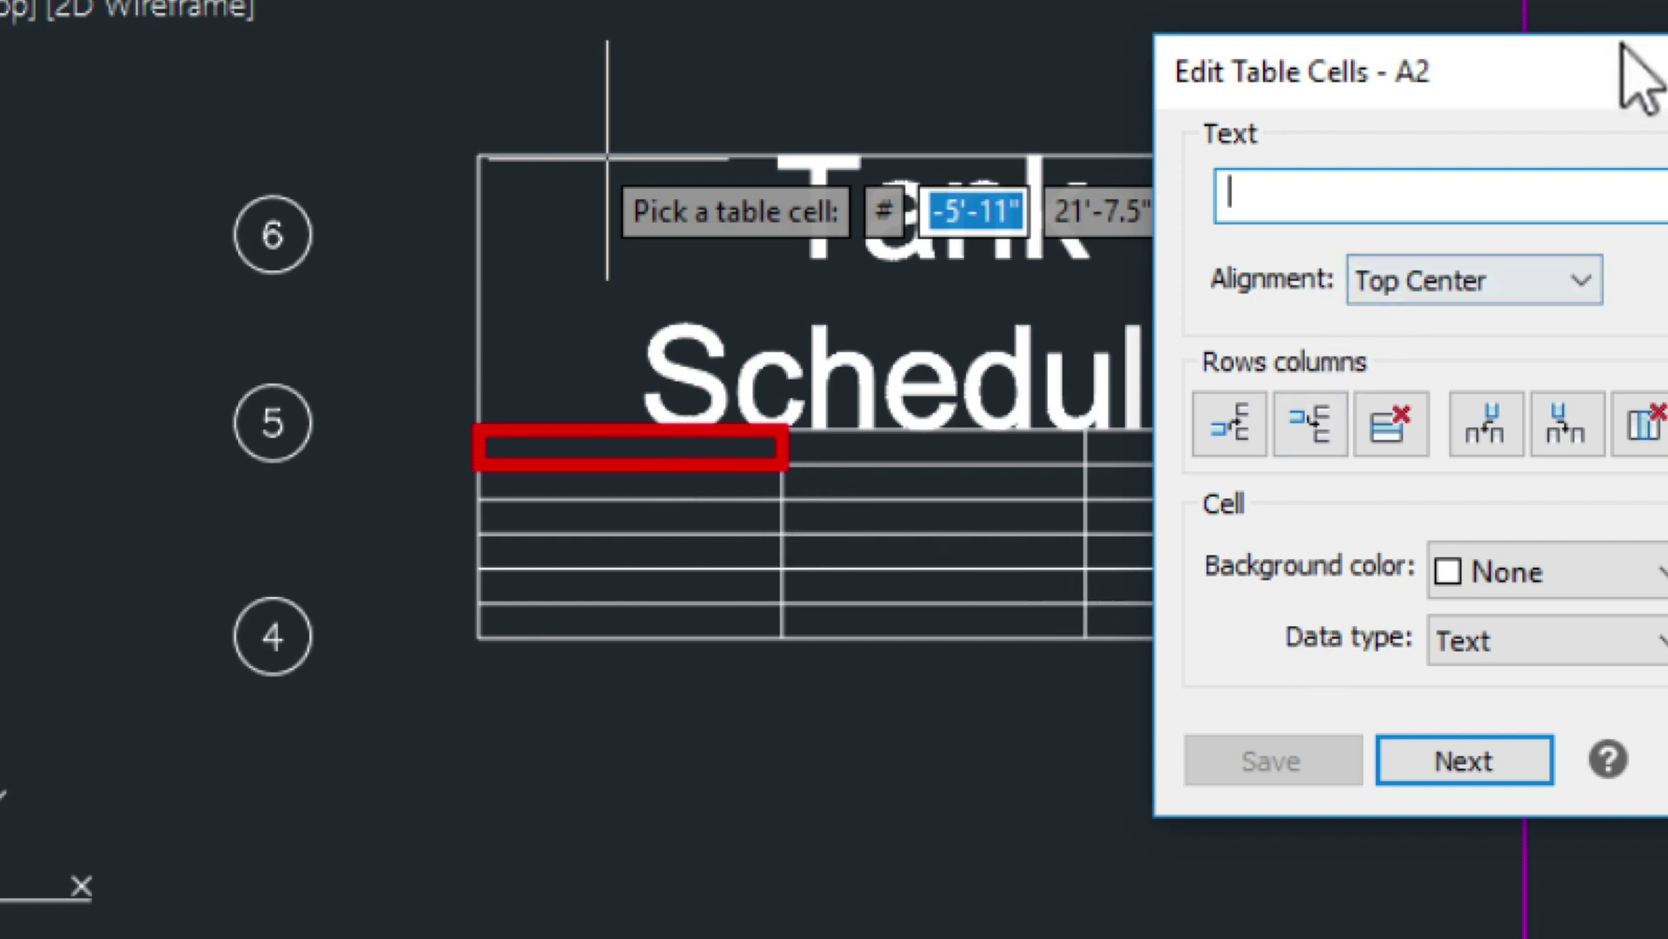
left_click_drag(1642, 74, 1225, 4)
- Fill the number column with 1, 2 and 3
type("1")
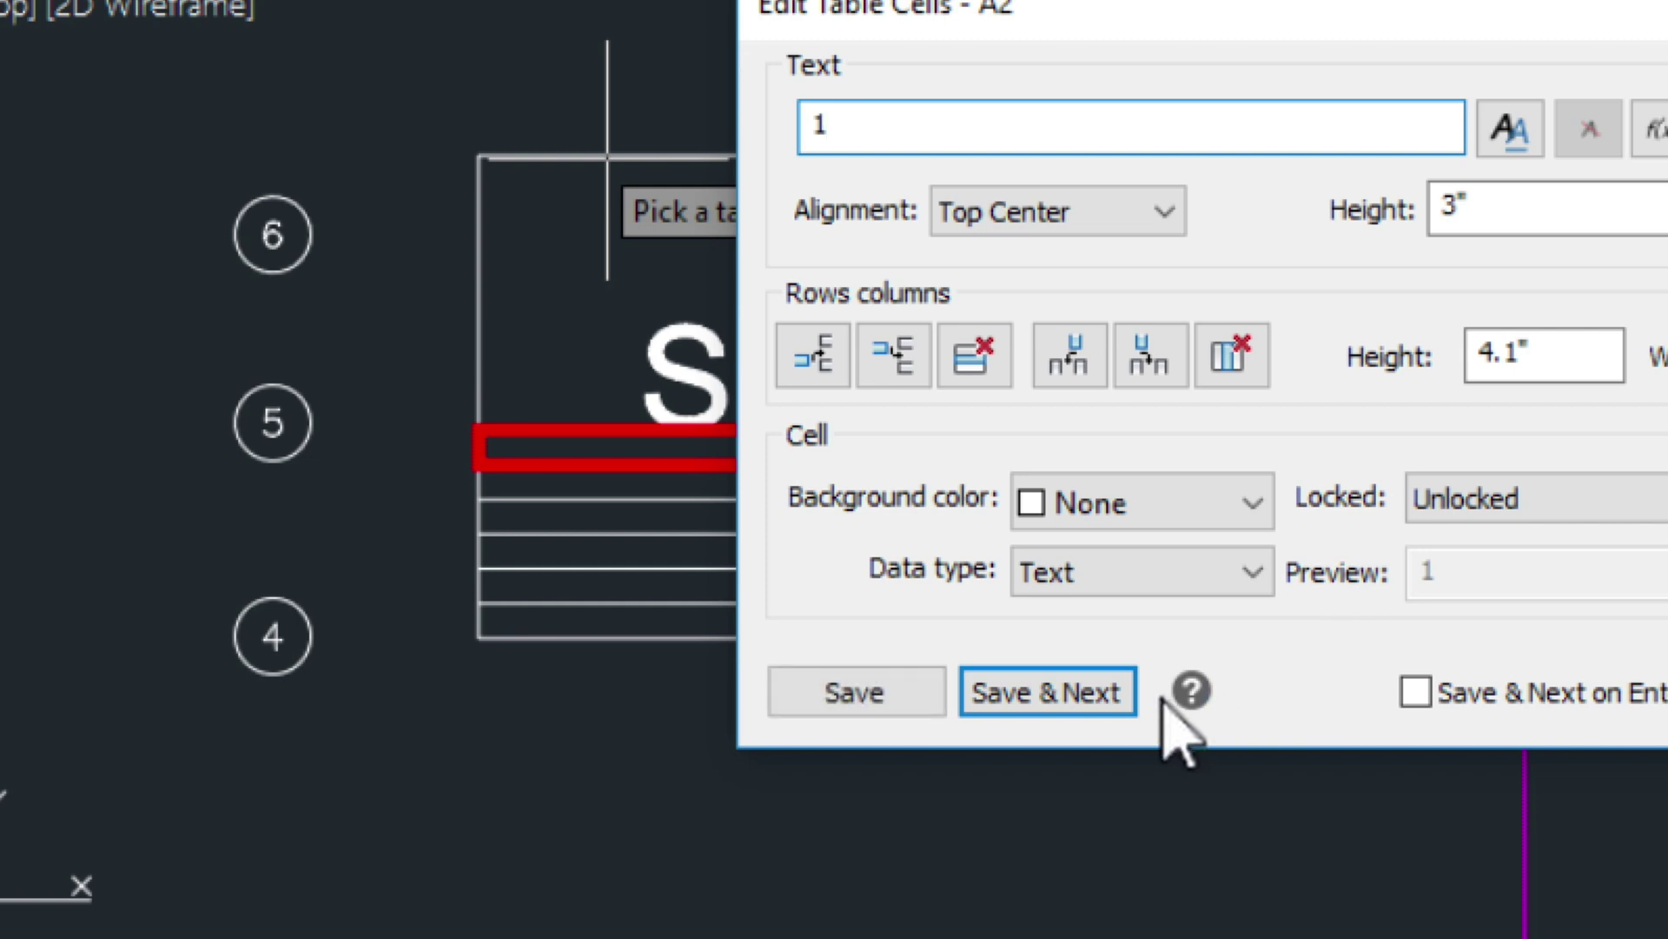
left_click(1077, 696)
type("2")
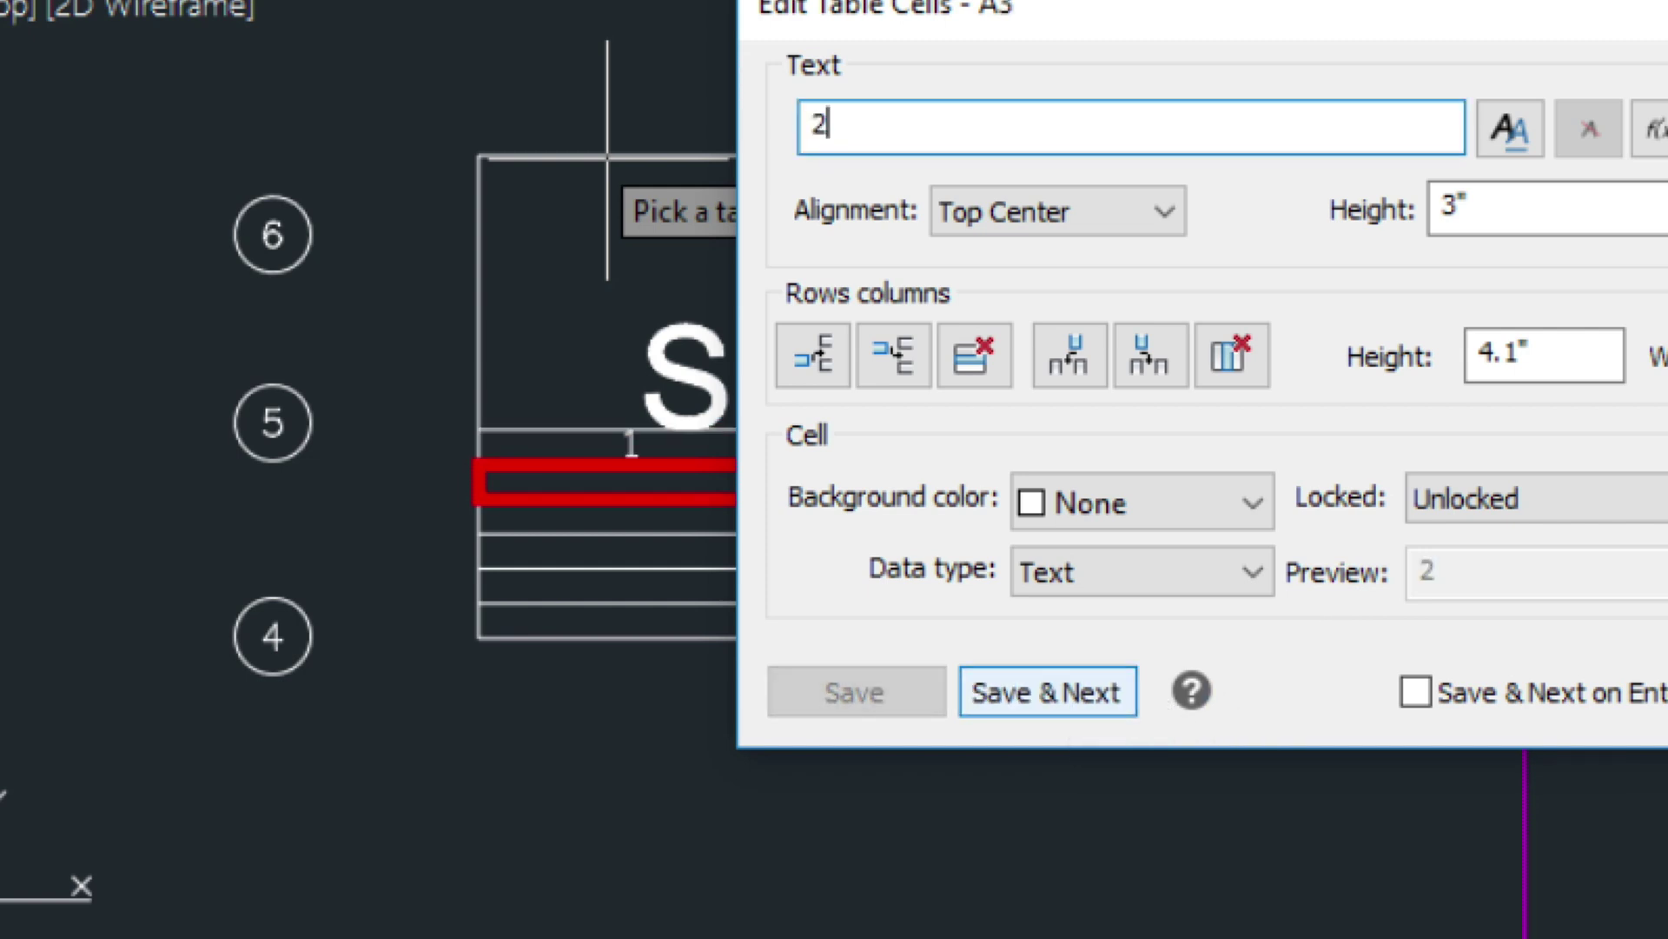
left_click(1078, 701)
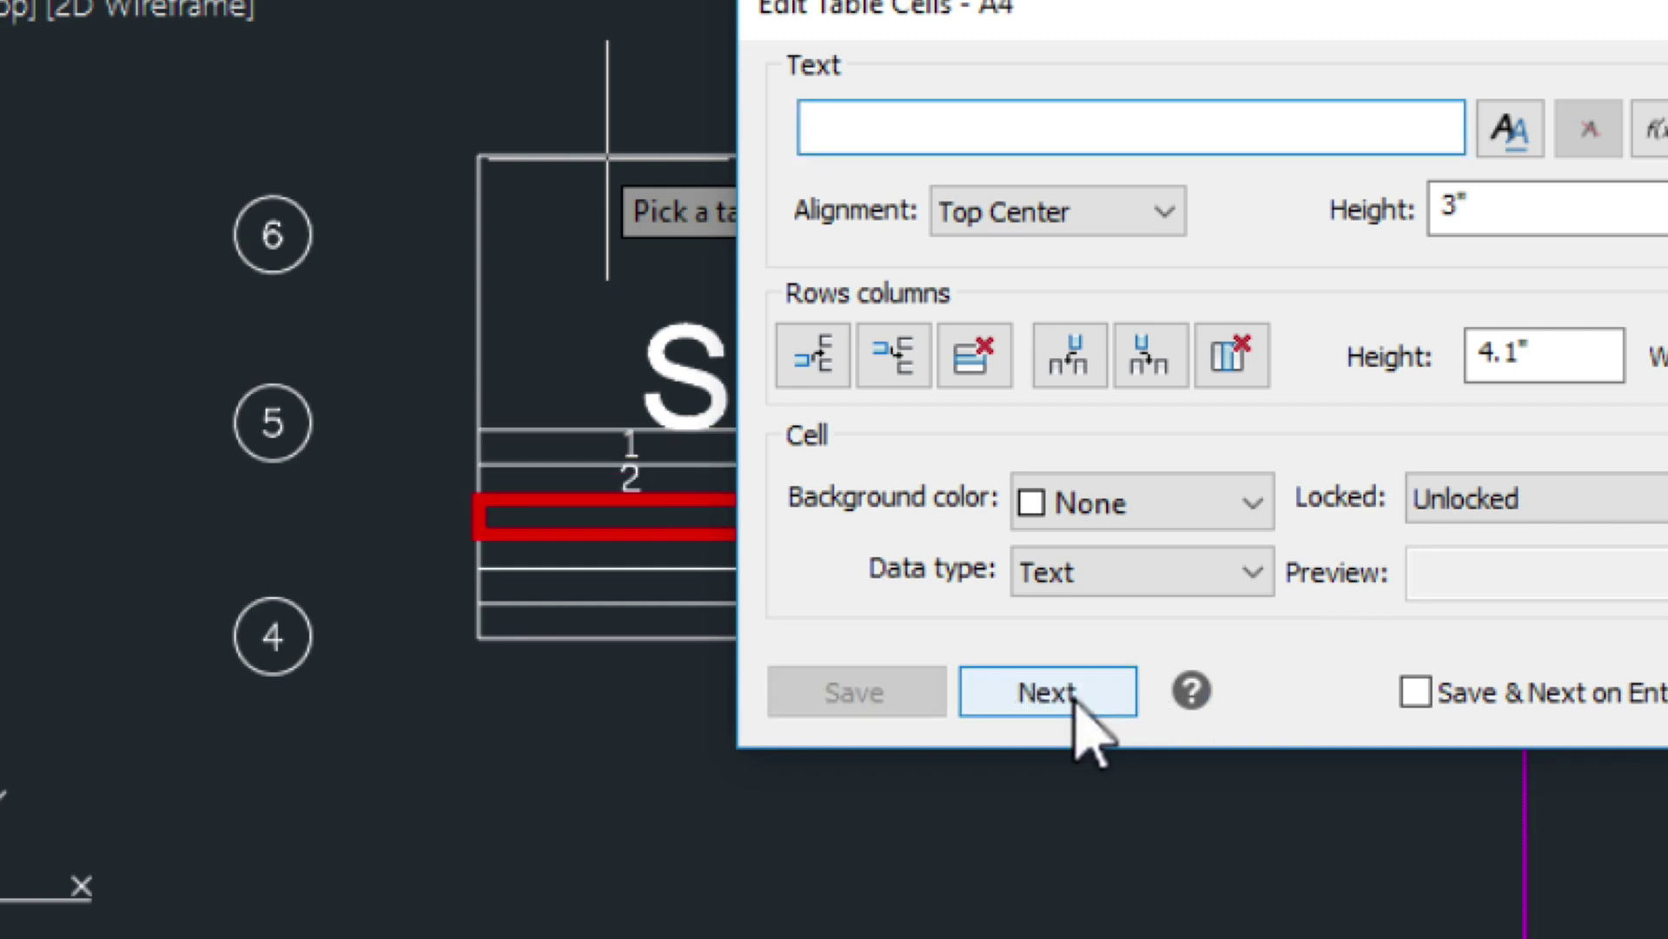
type("3")
left_click(1074, 699)
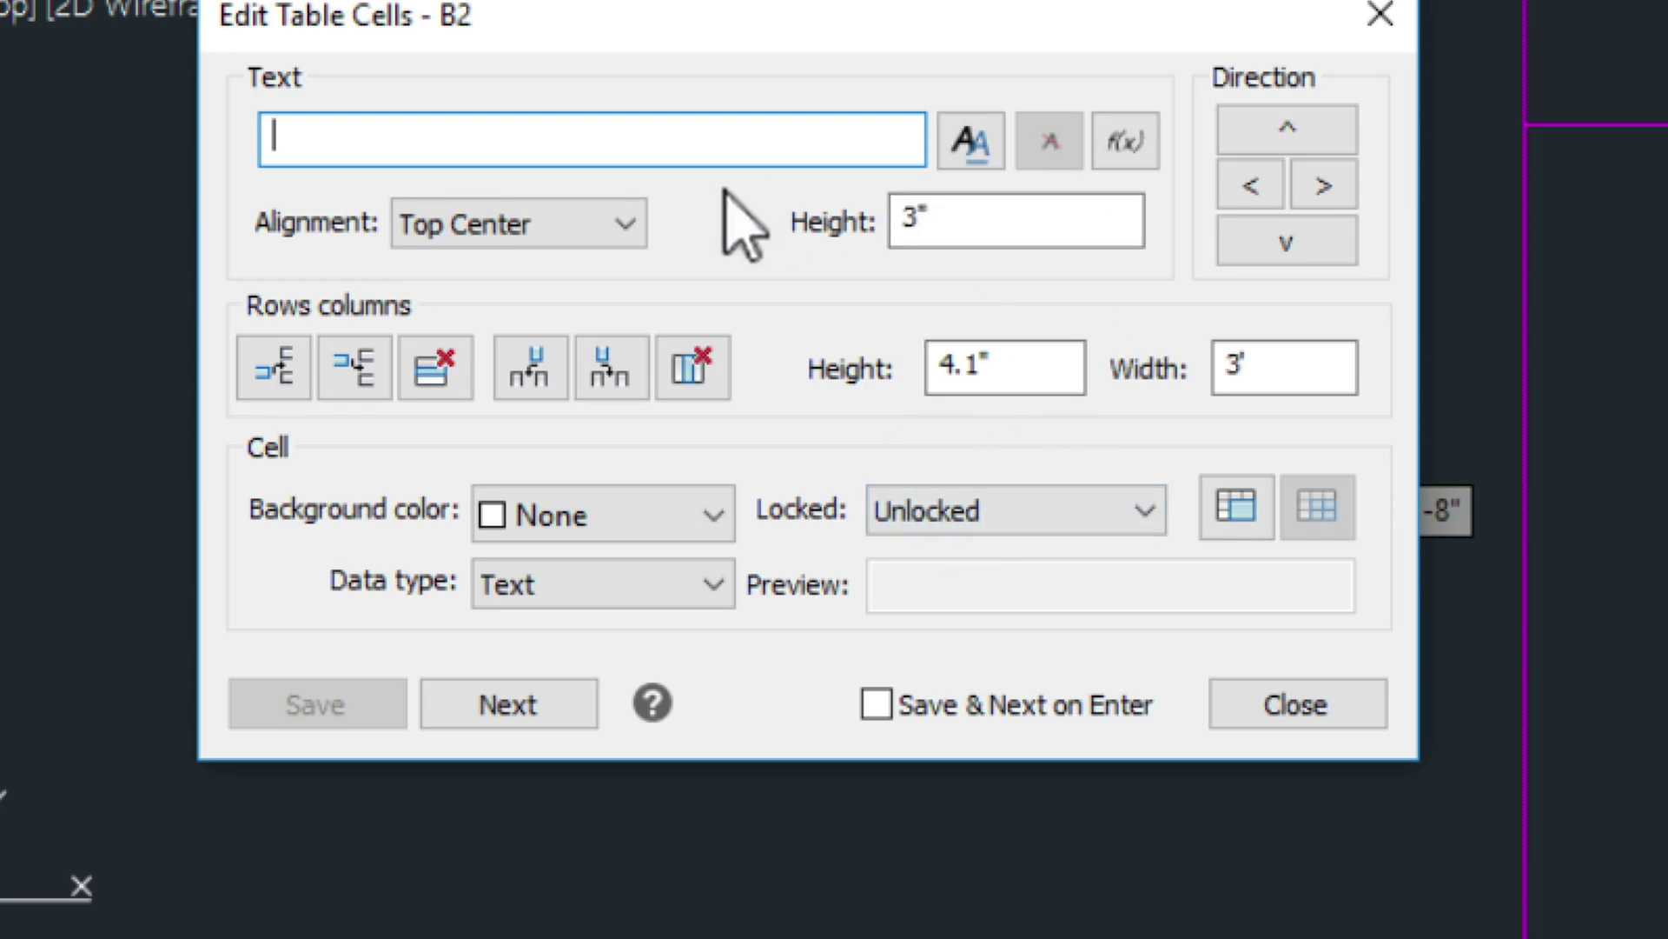
- Fill the name column with Tank1, Vessel1 and Pump, then leave cell editing
type("Tank1")
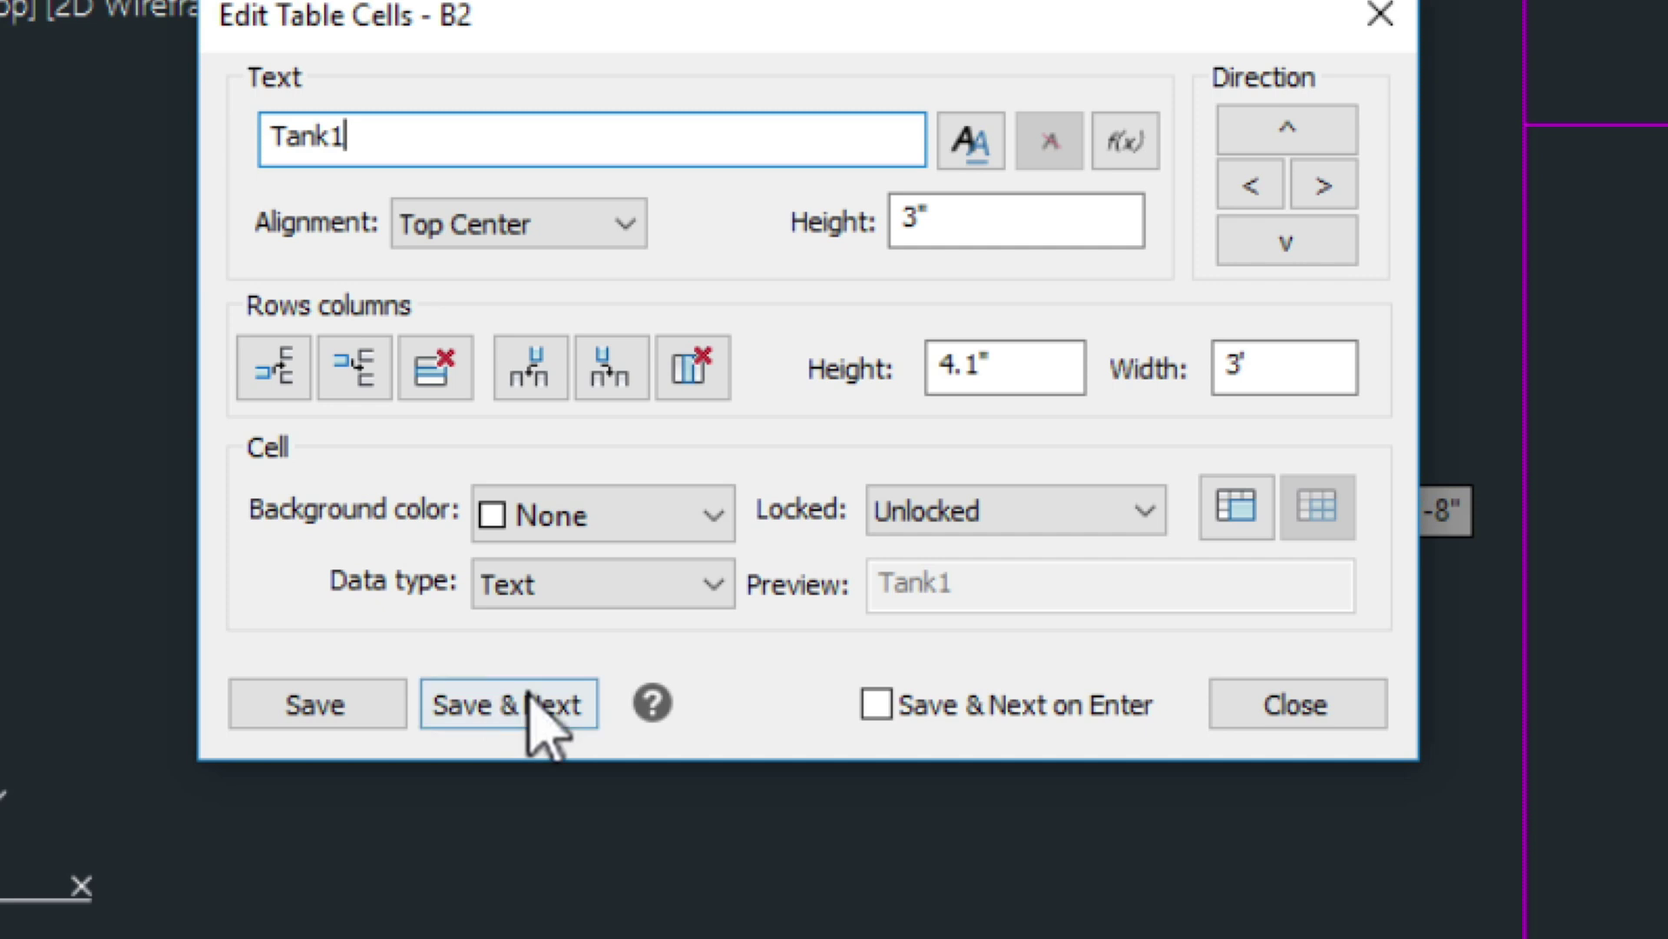
left_click(508, 704)
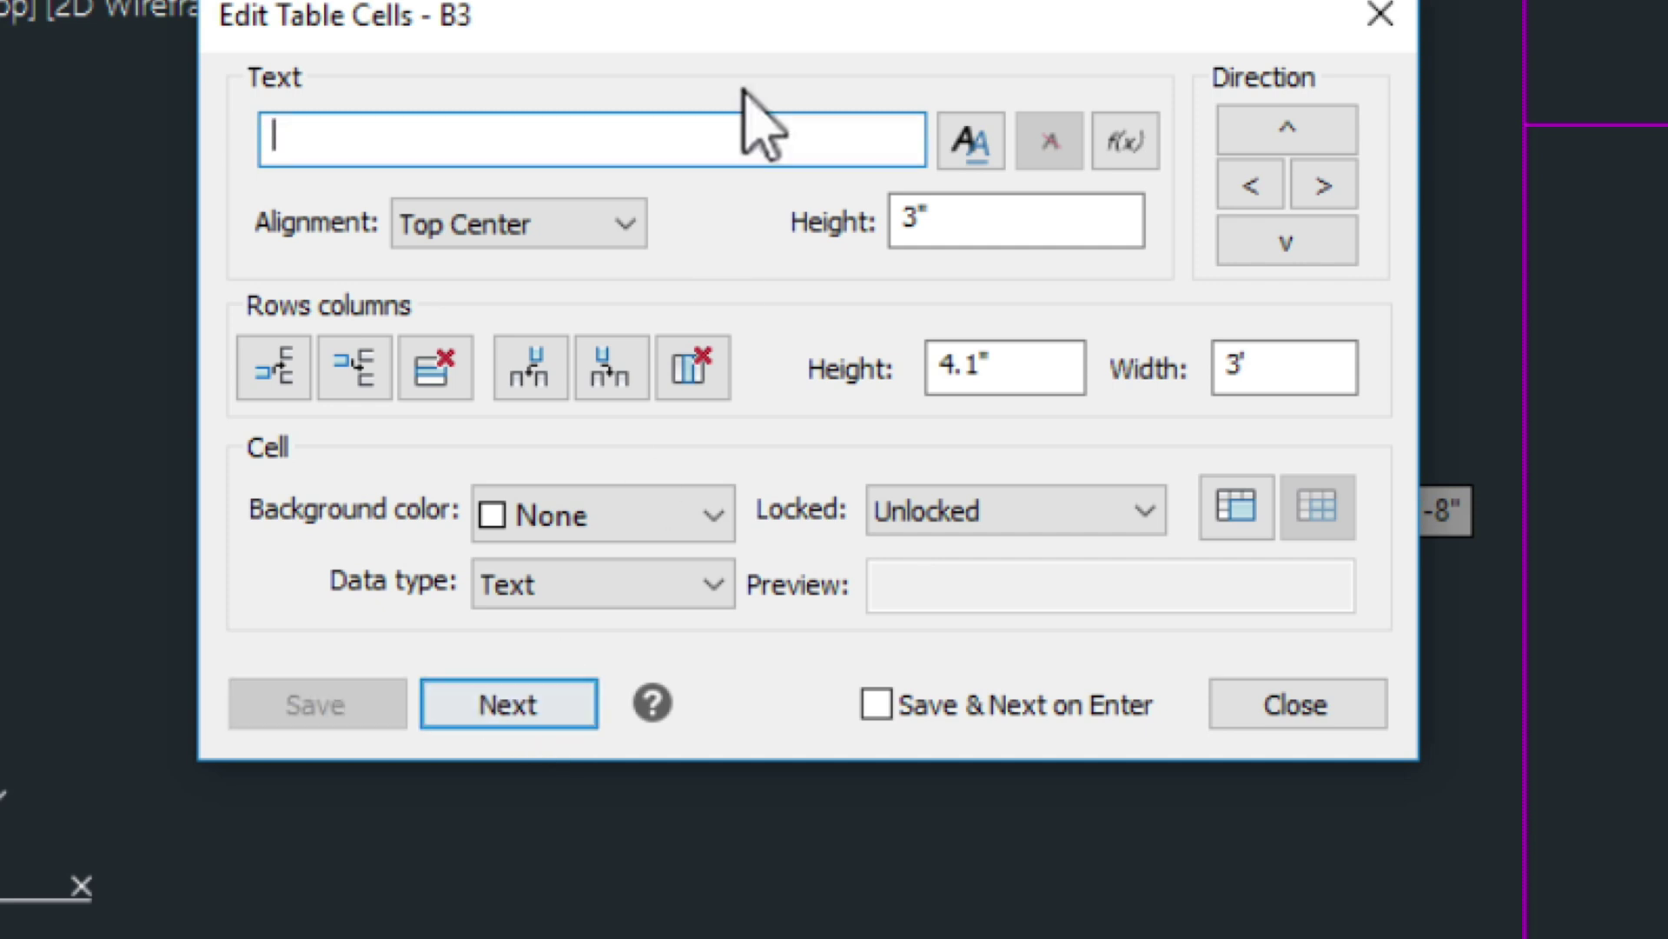
type("Vessel1")
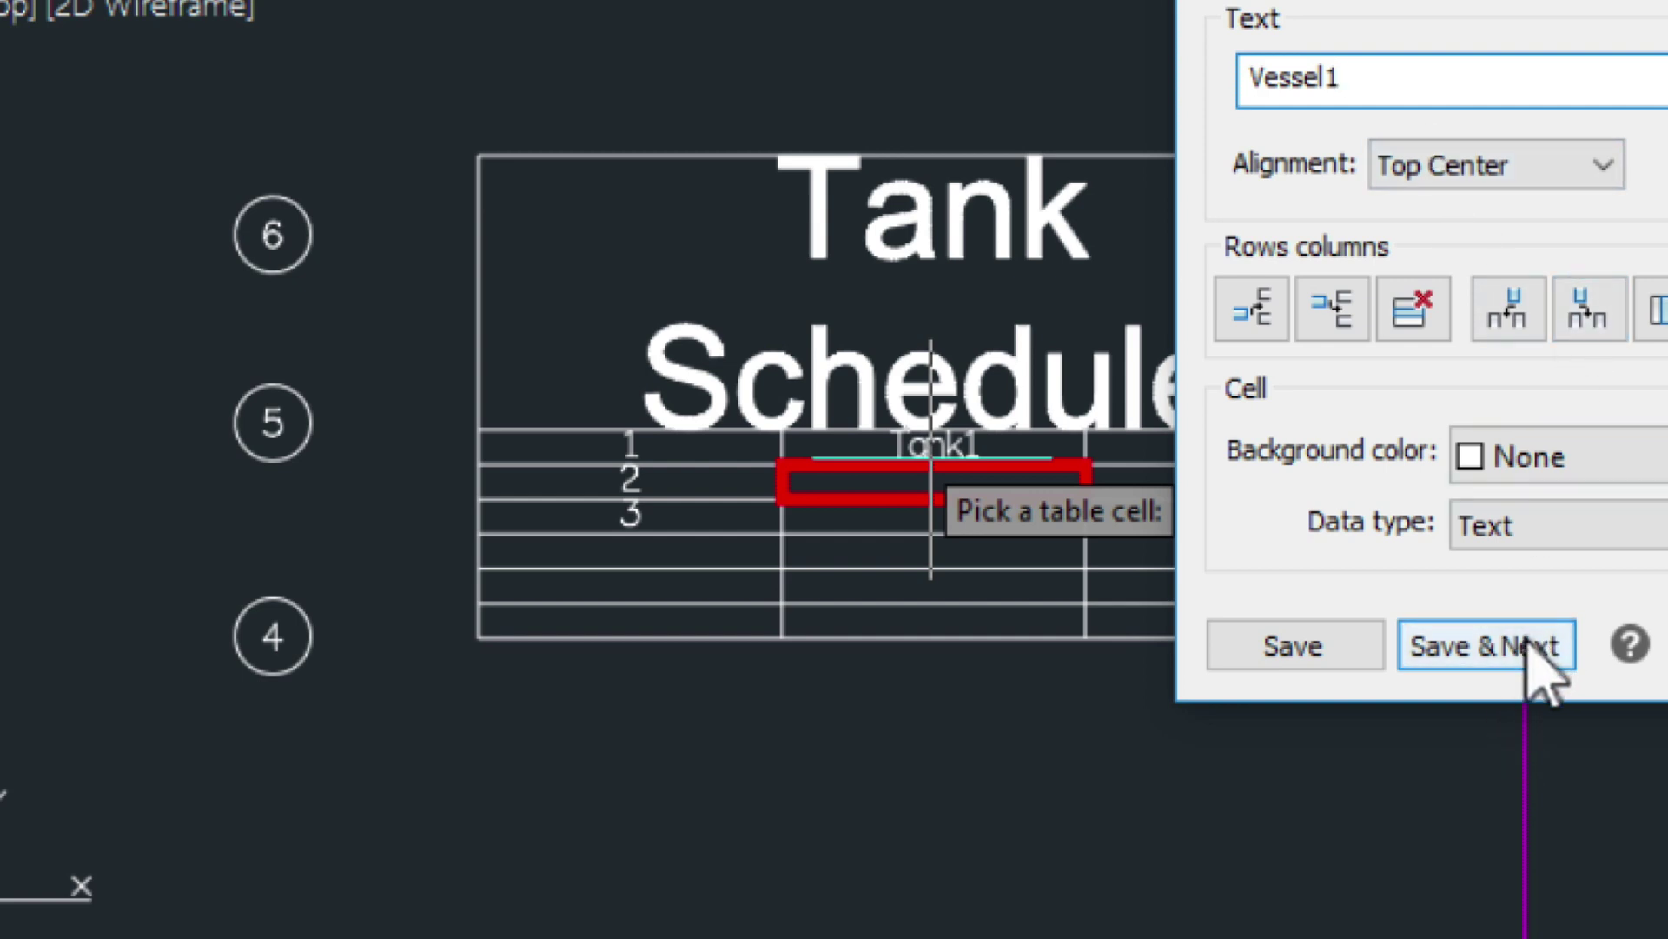
left_click(1422, 650)
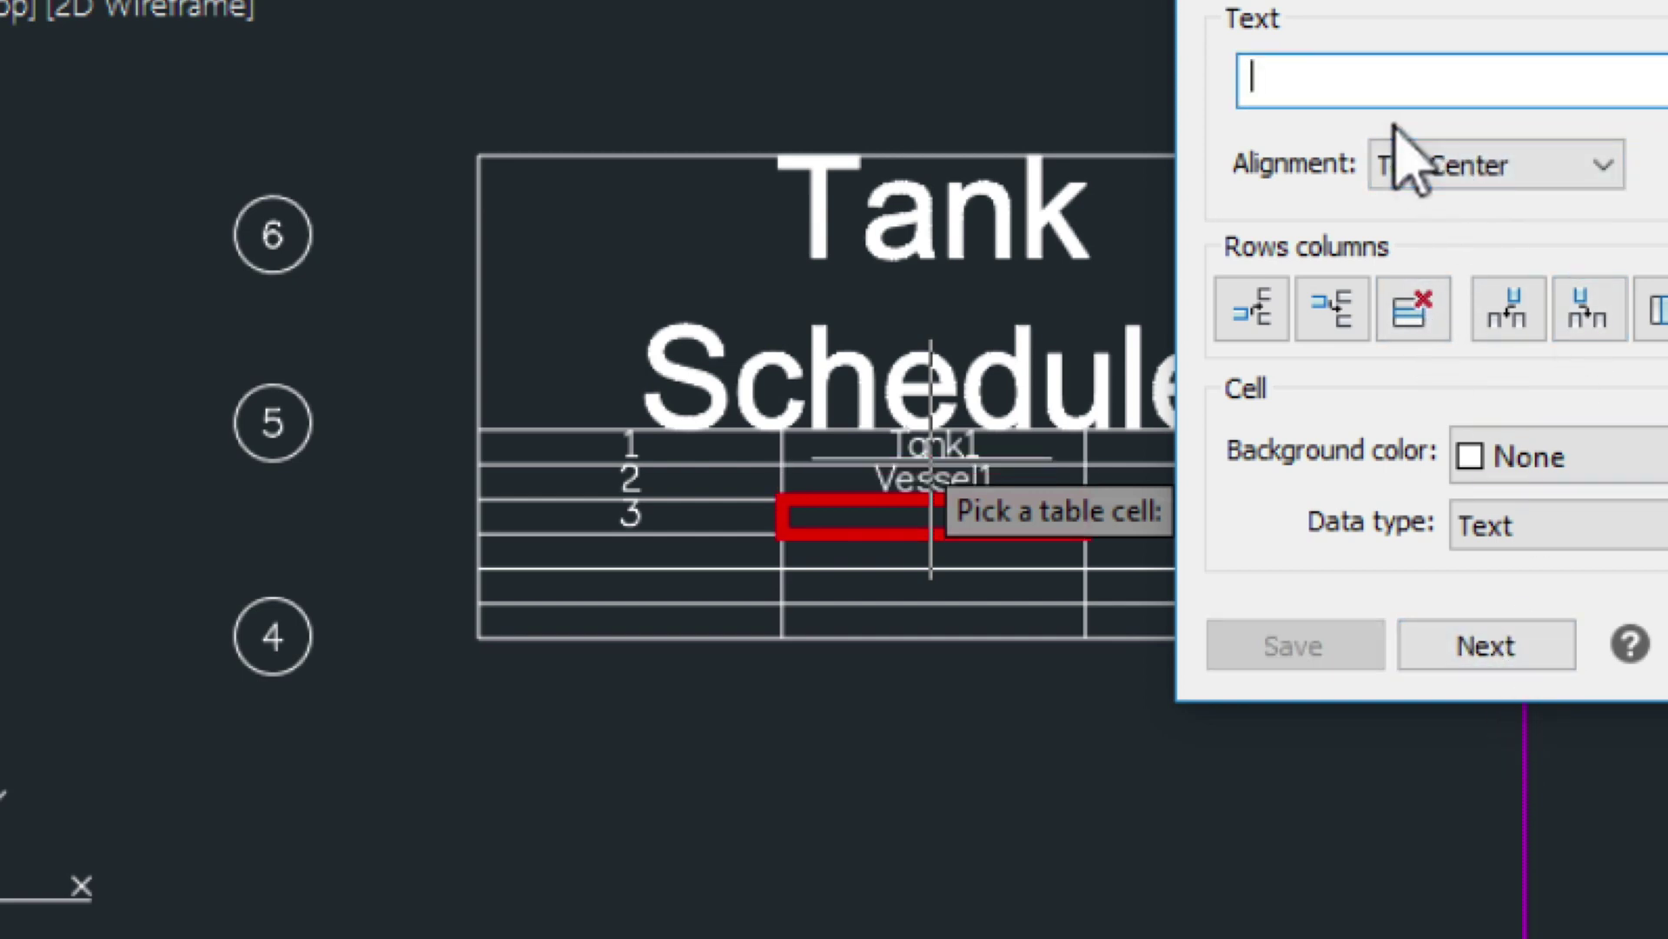
type("Pump")
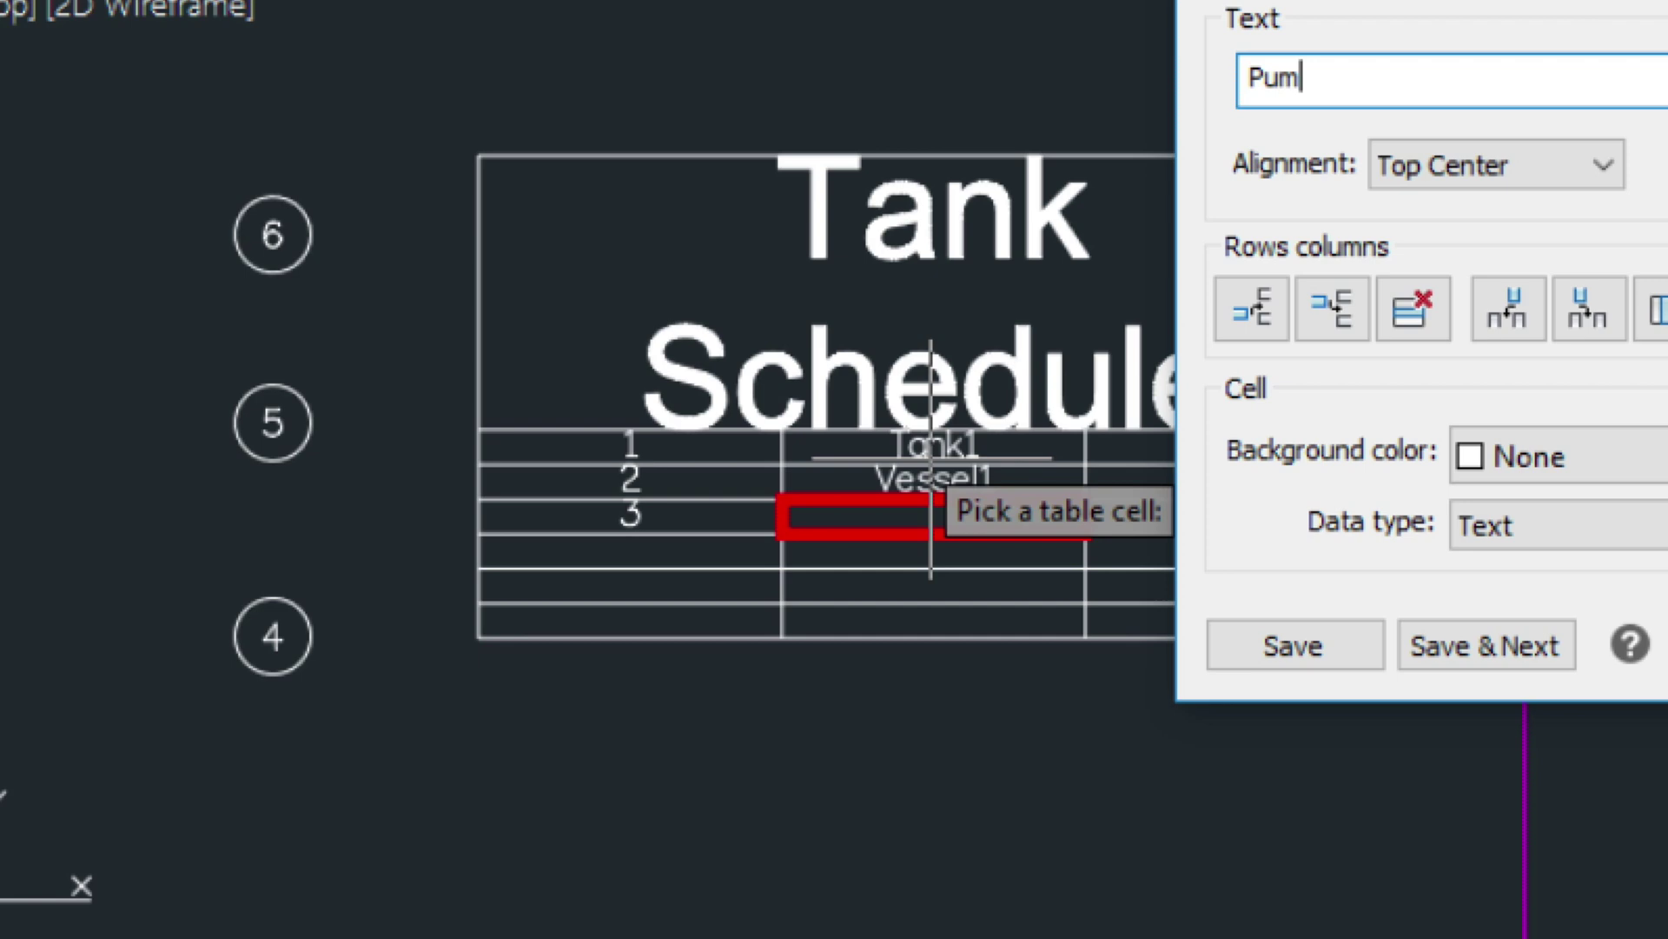
left_click(1535, 643)
left_click_drag(1597, 0, 832, 261)
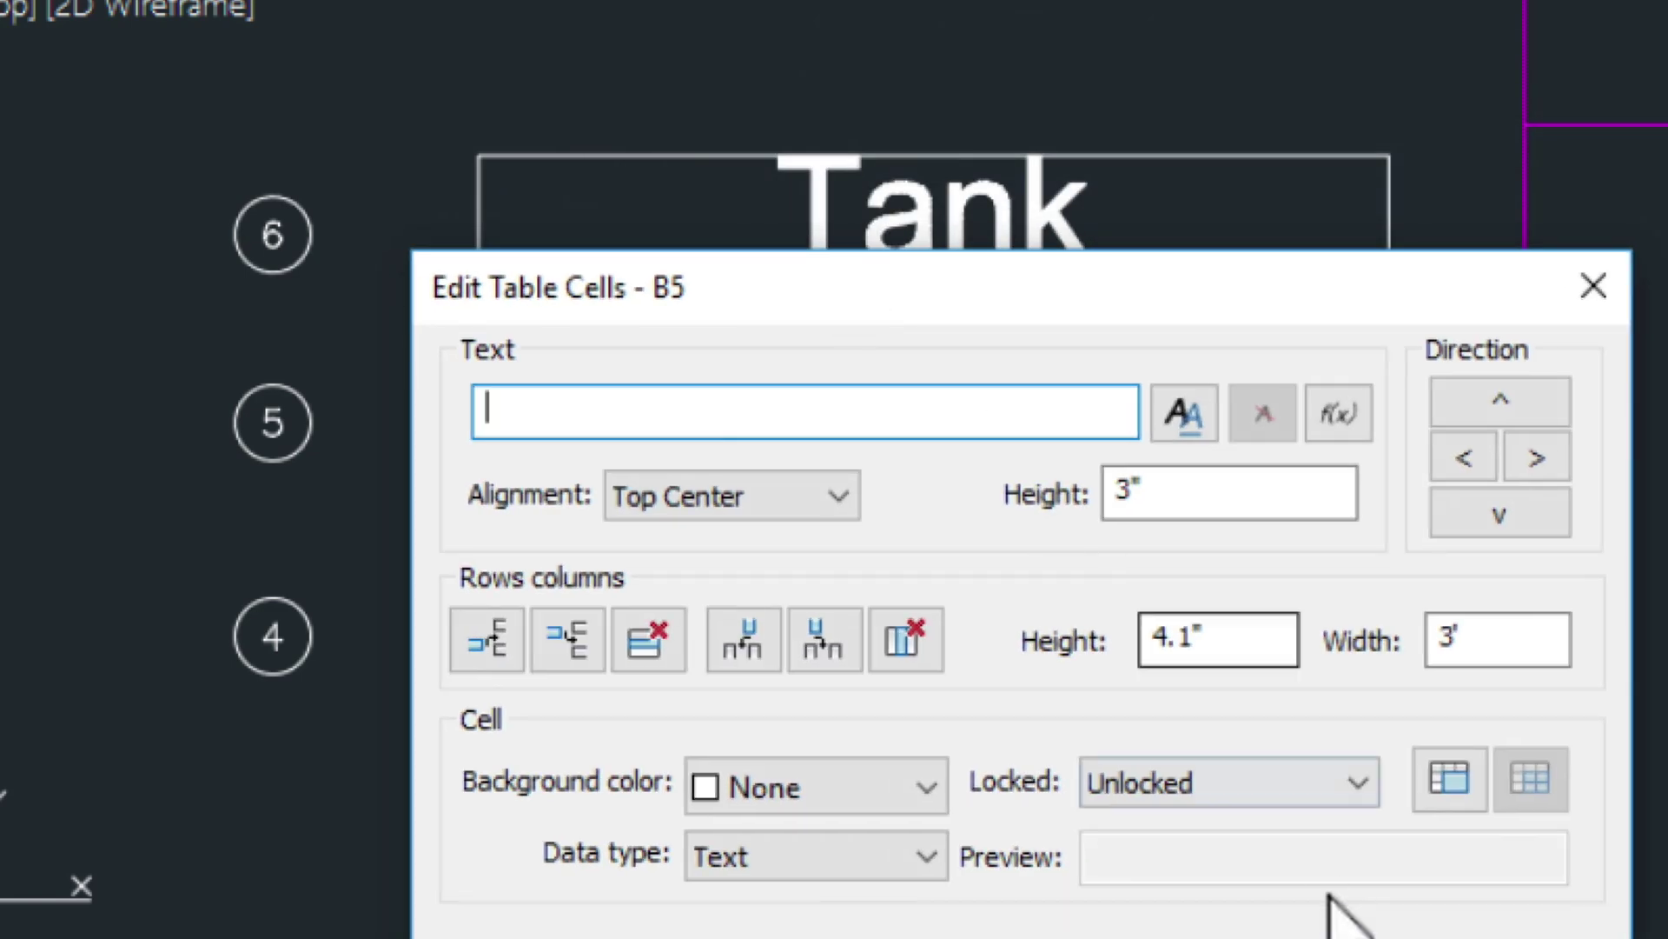
key("Escape")
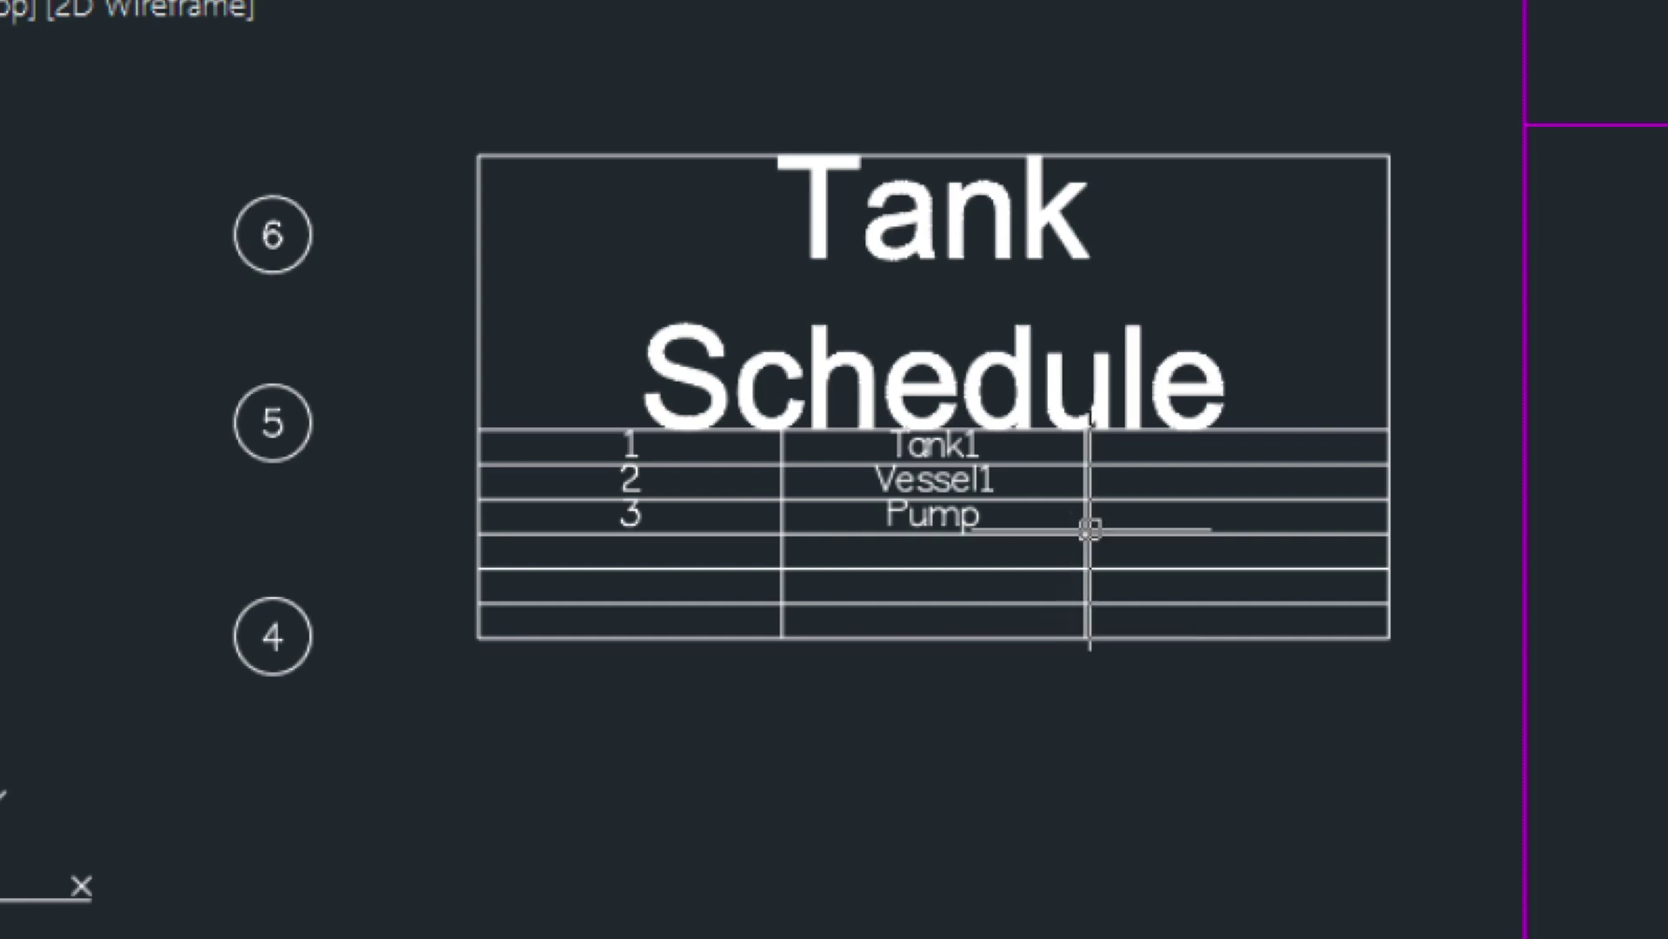
- Change the title cell's text height from 1' to 7" and save the change
left_click(1043, 260)
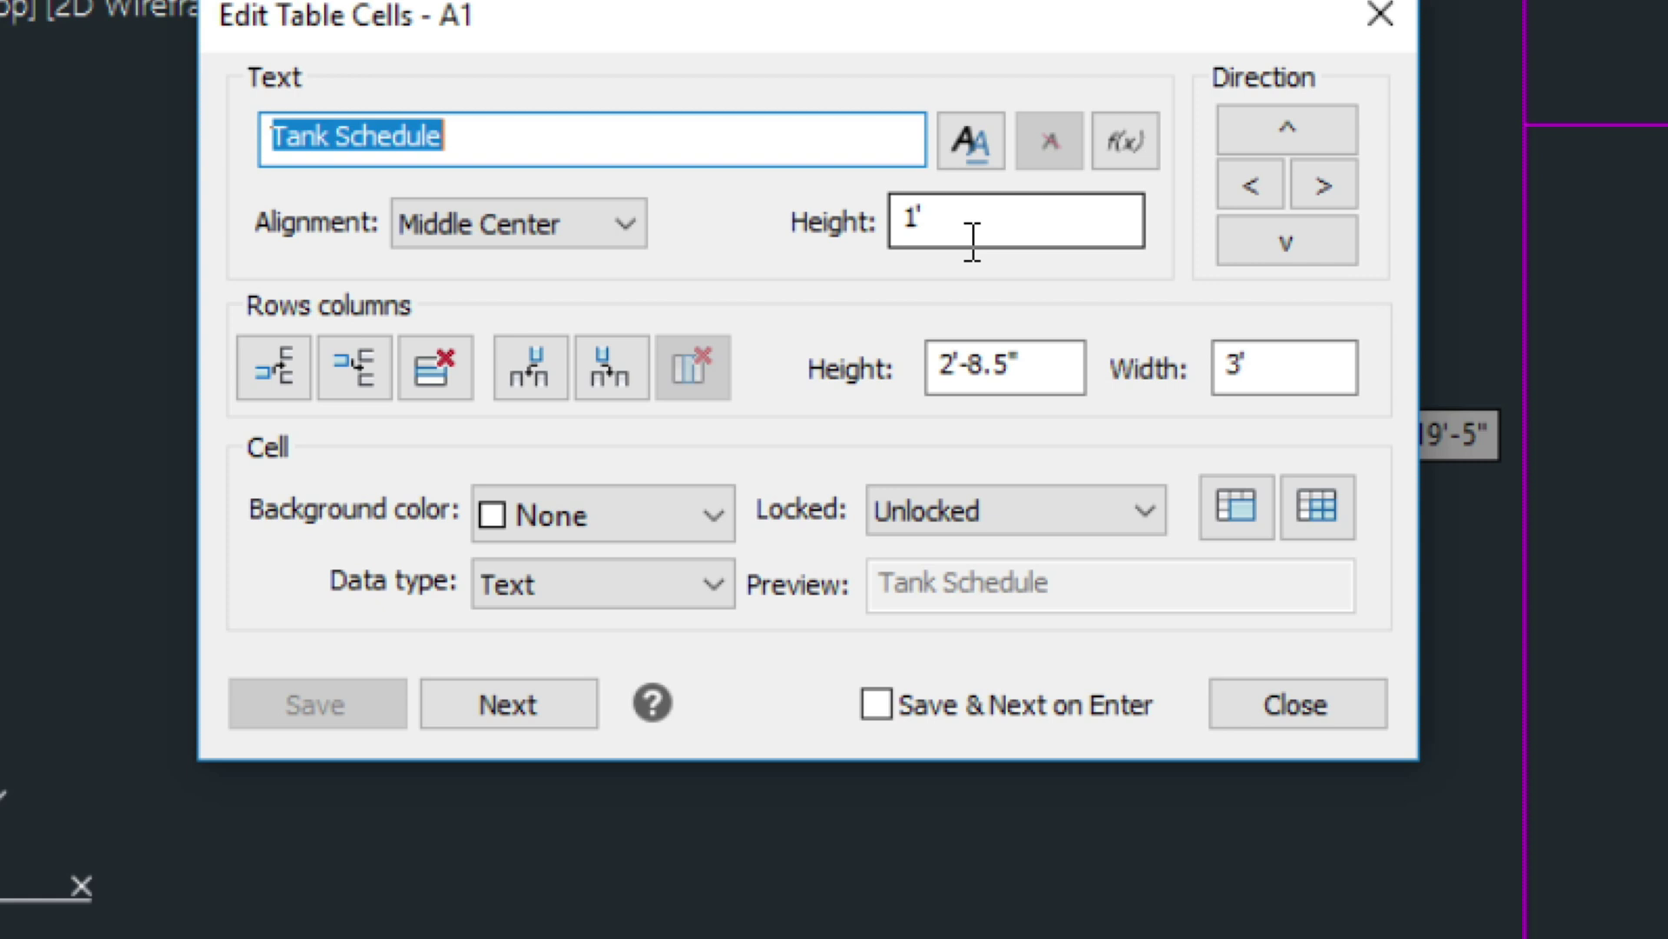
left_click(932, 224)
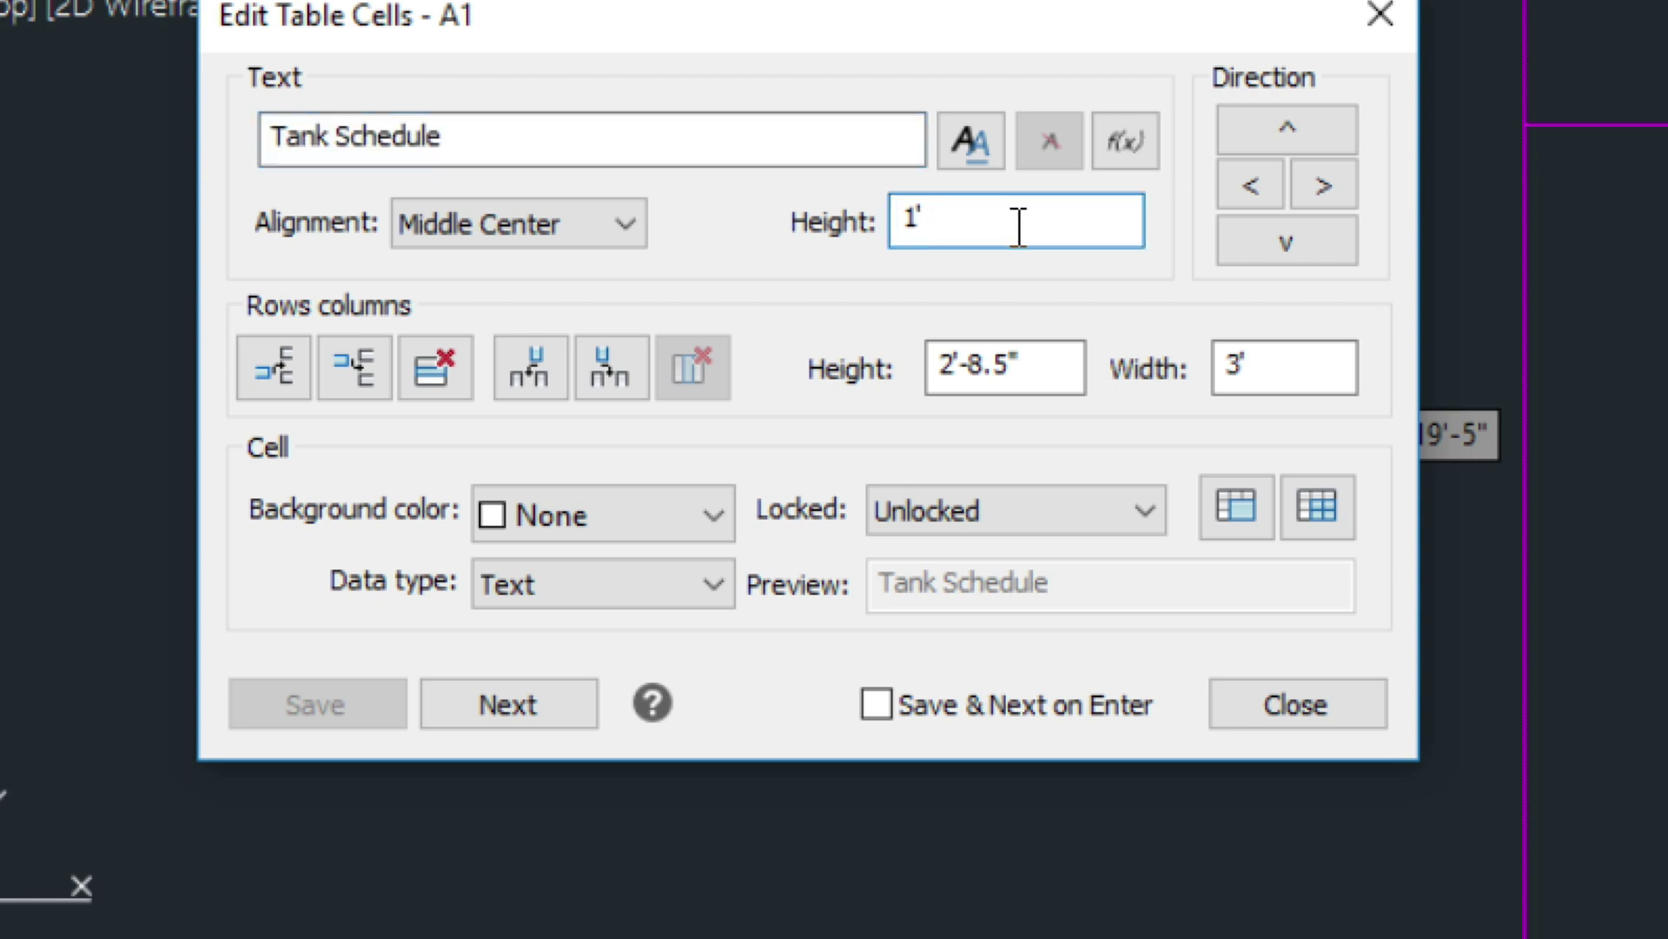
key("BackSpace")
key("BackSpace")
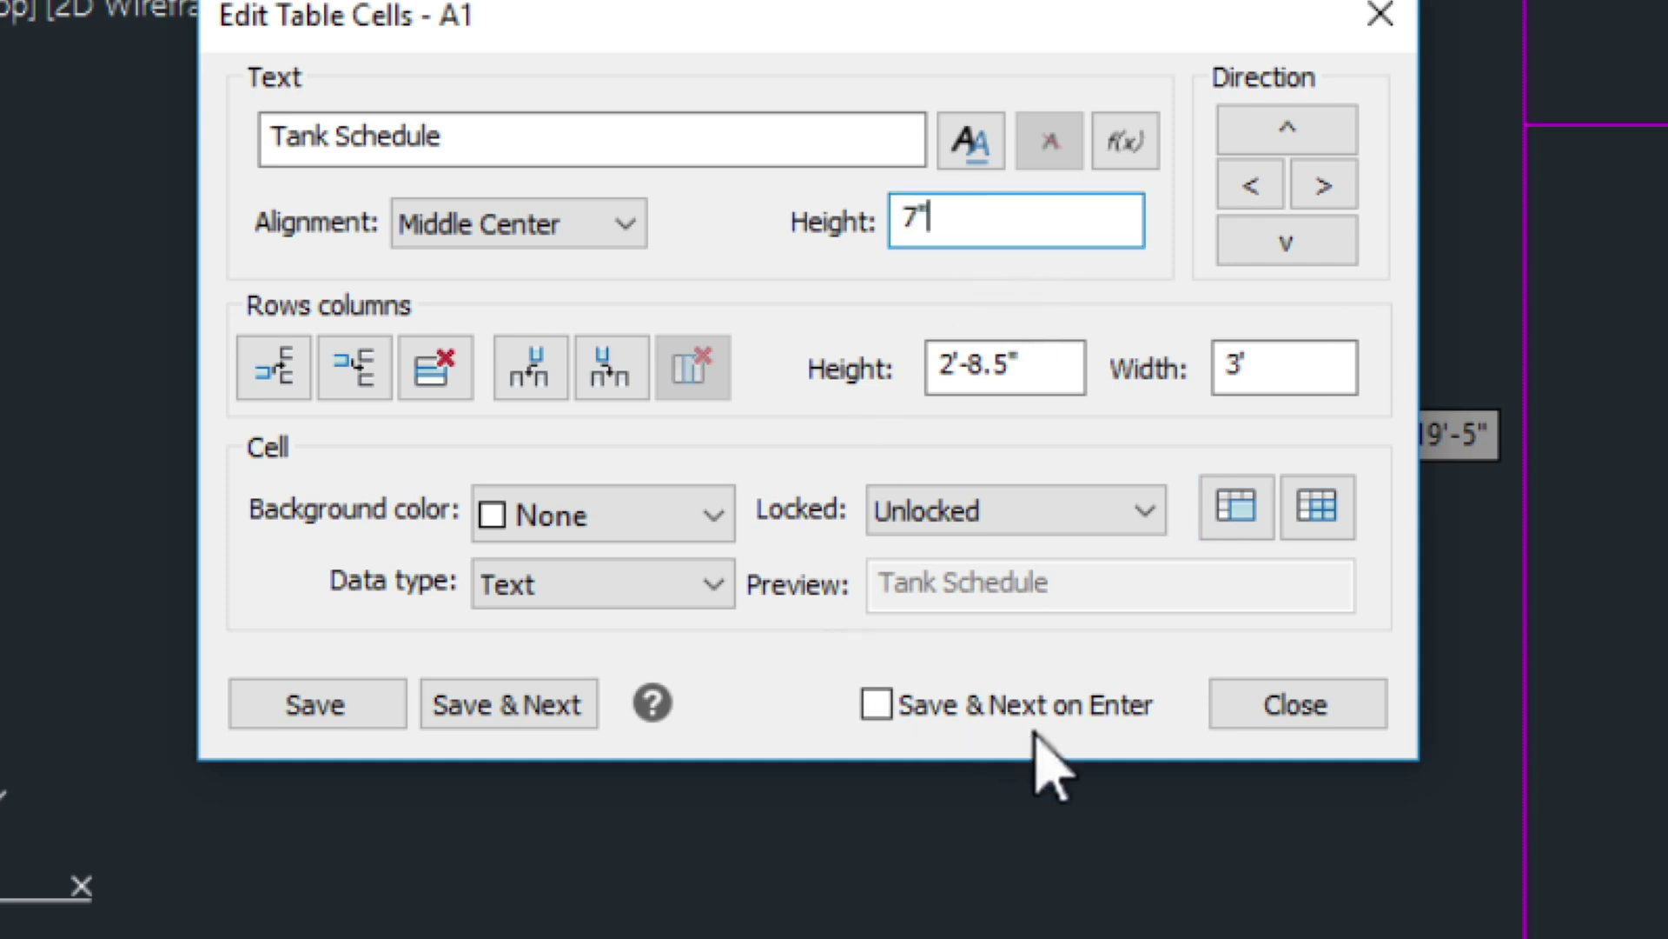
left_click(1312, 704)
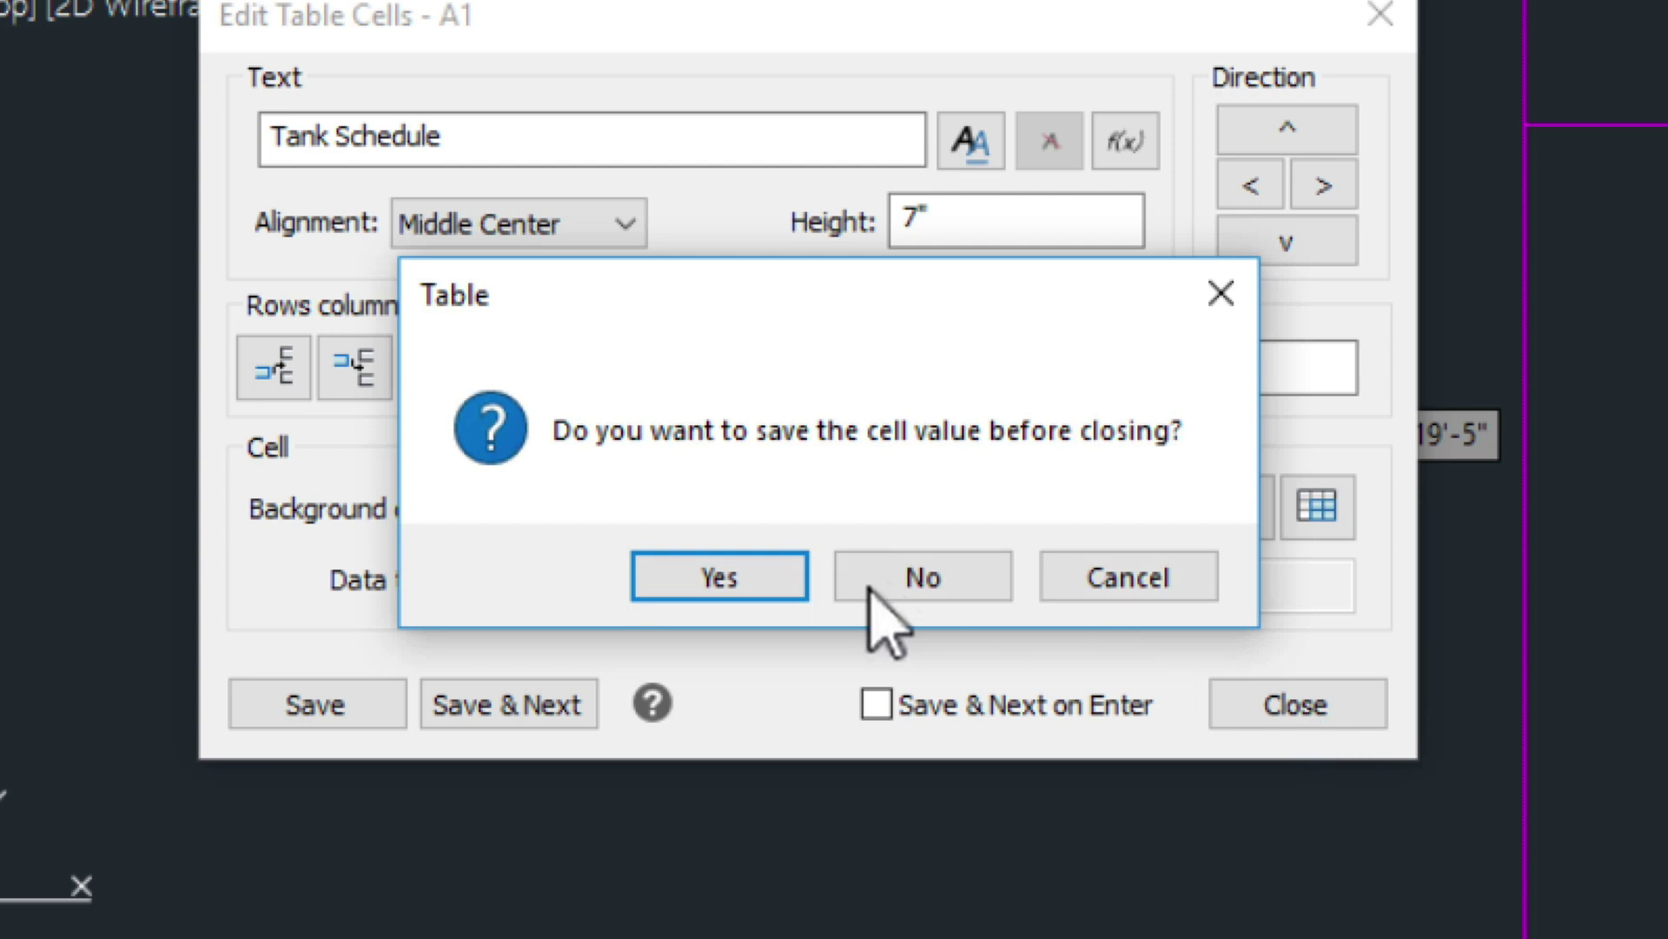
left_click(756, 587)
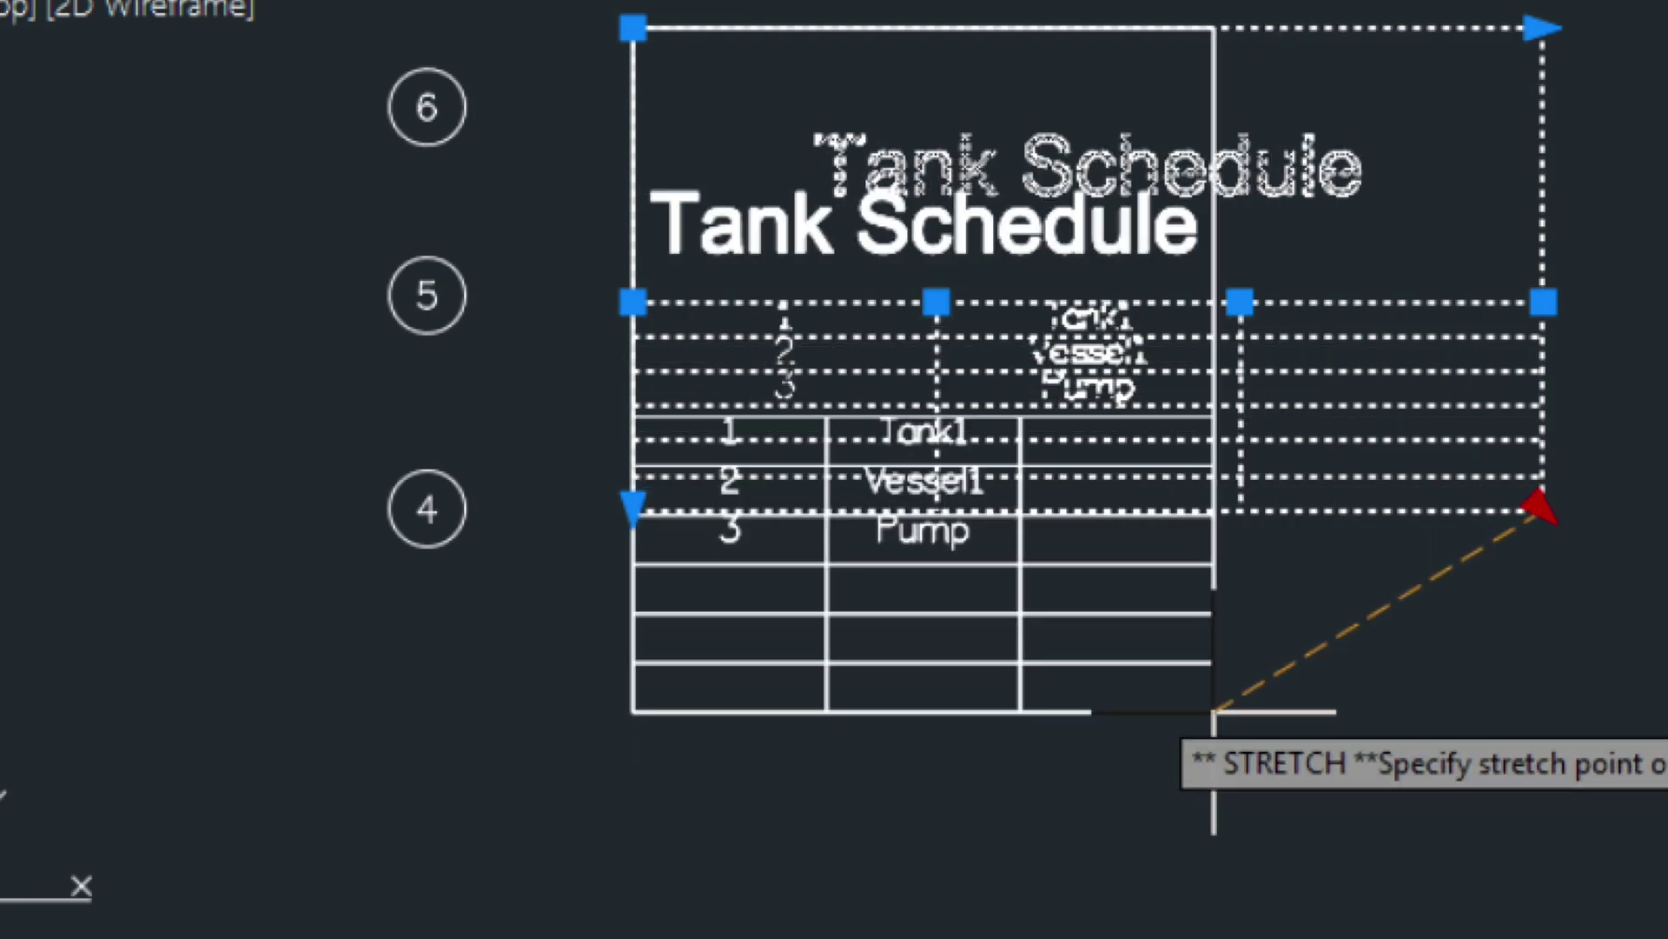
- Stretch the table, then set the title row height to 1' and save
left_click(1222, 689)
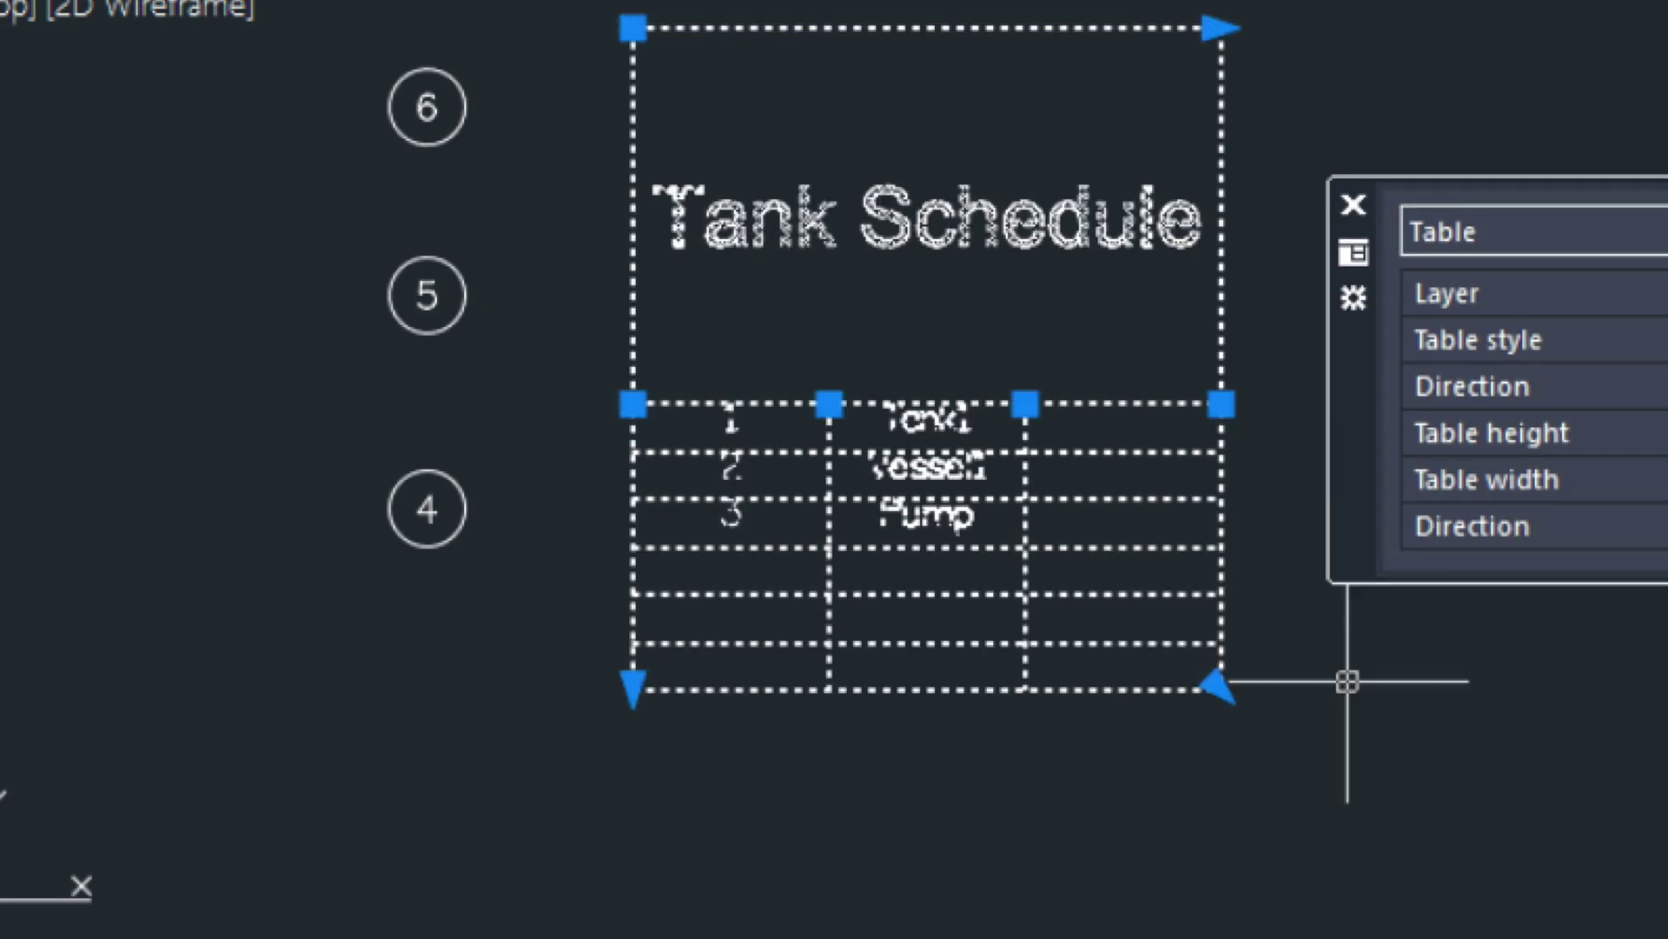
key("Escape")
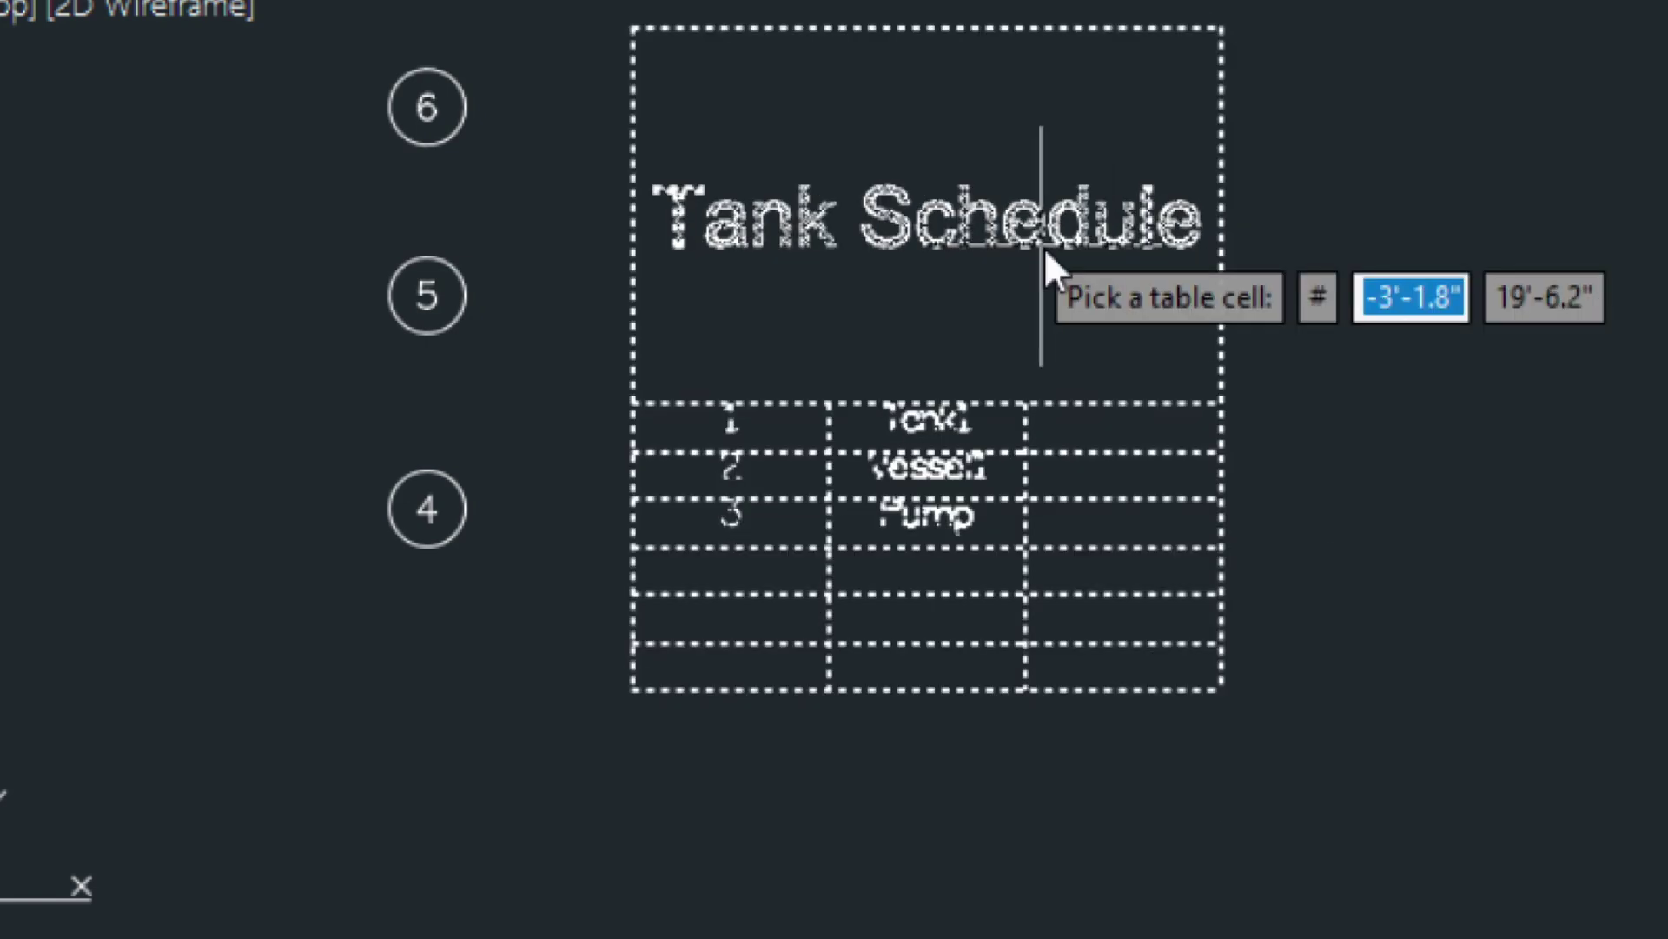
left_click(1053, 271)
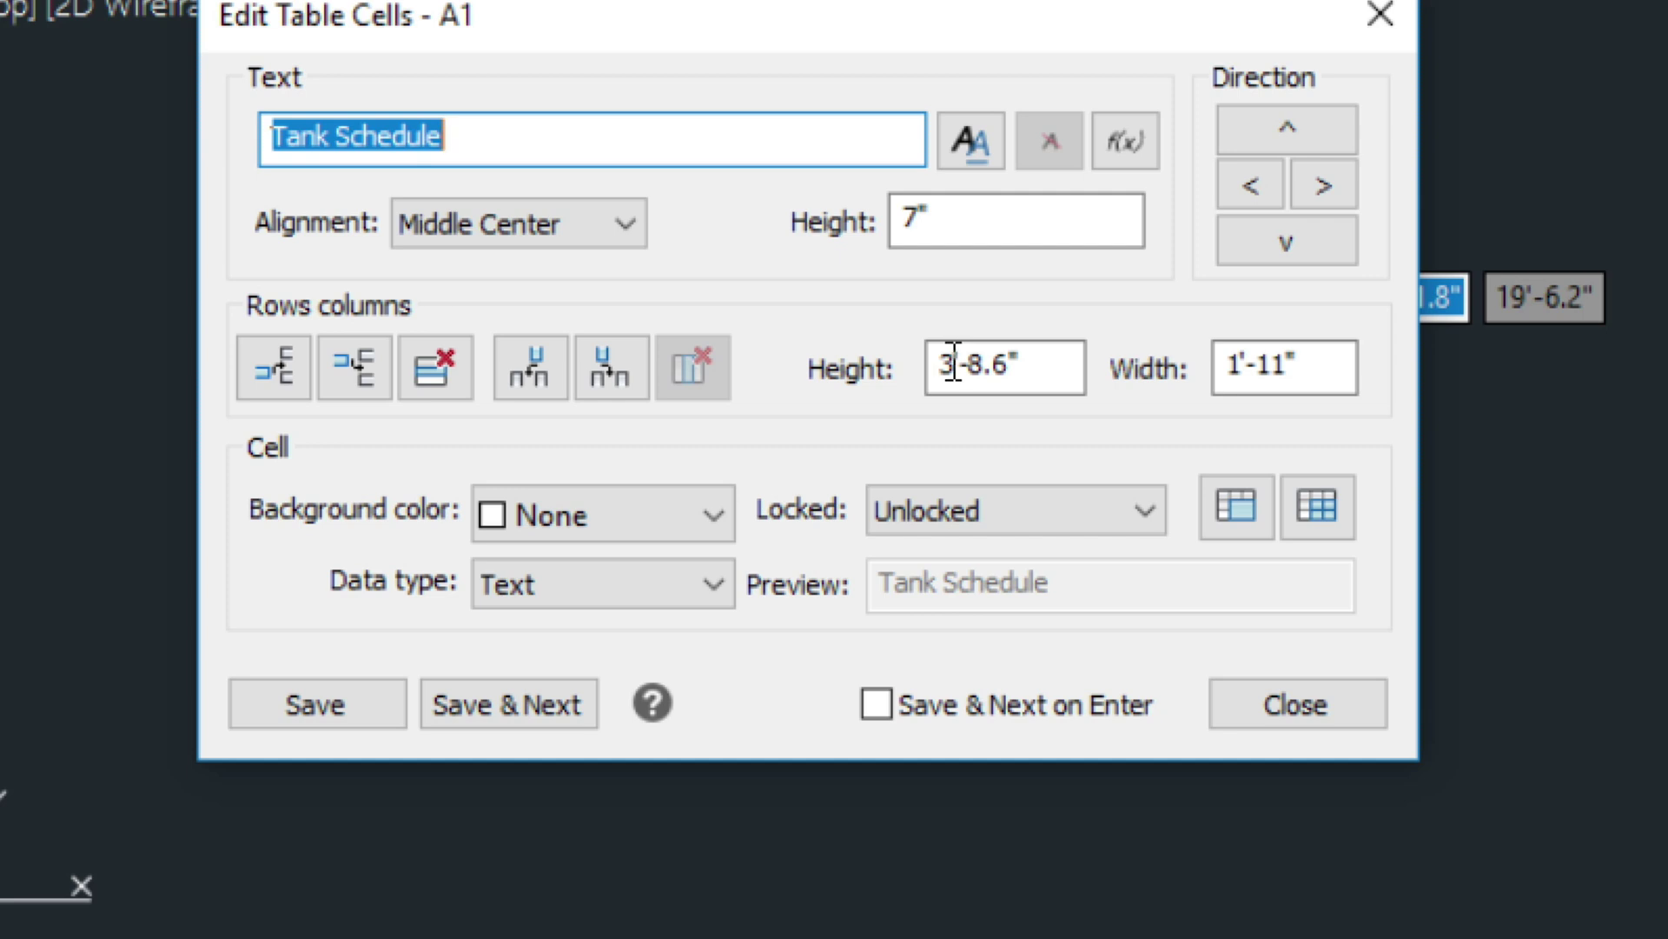
left_click(1047, 363)
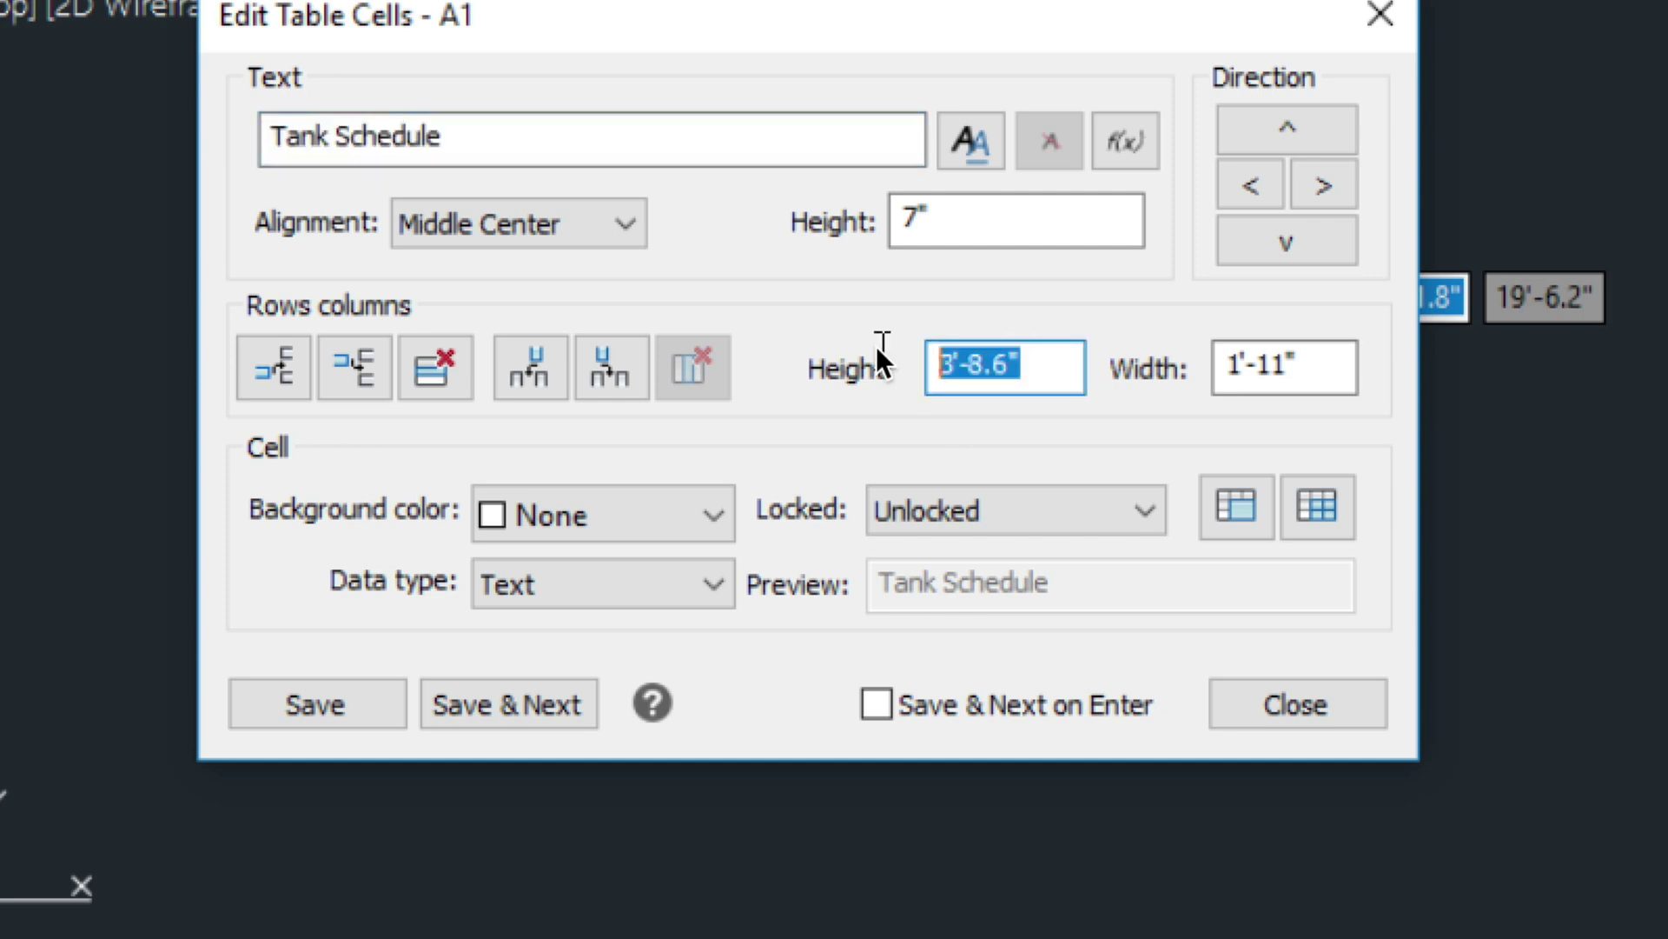
type("1'")
key("Tab")
left_click(1277, 707)
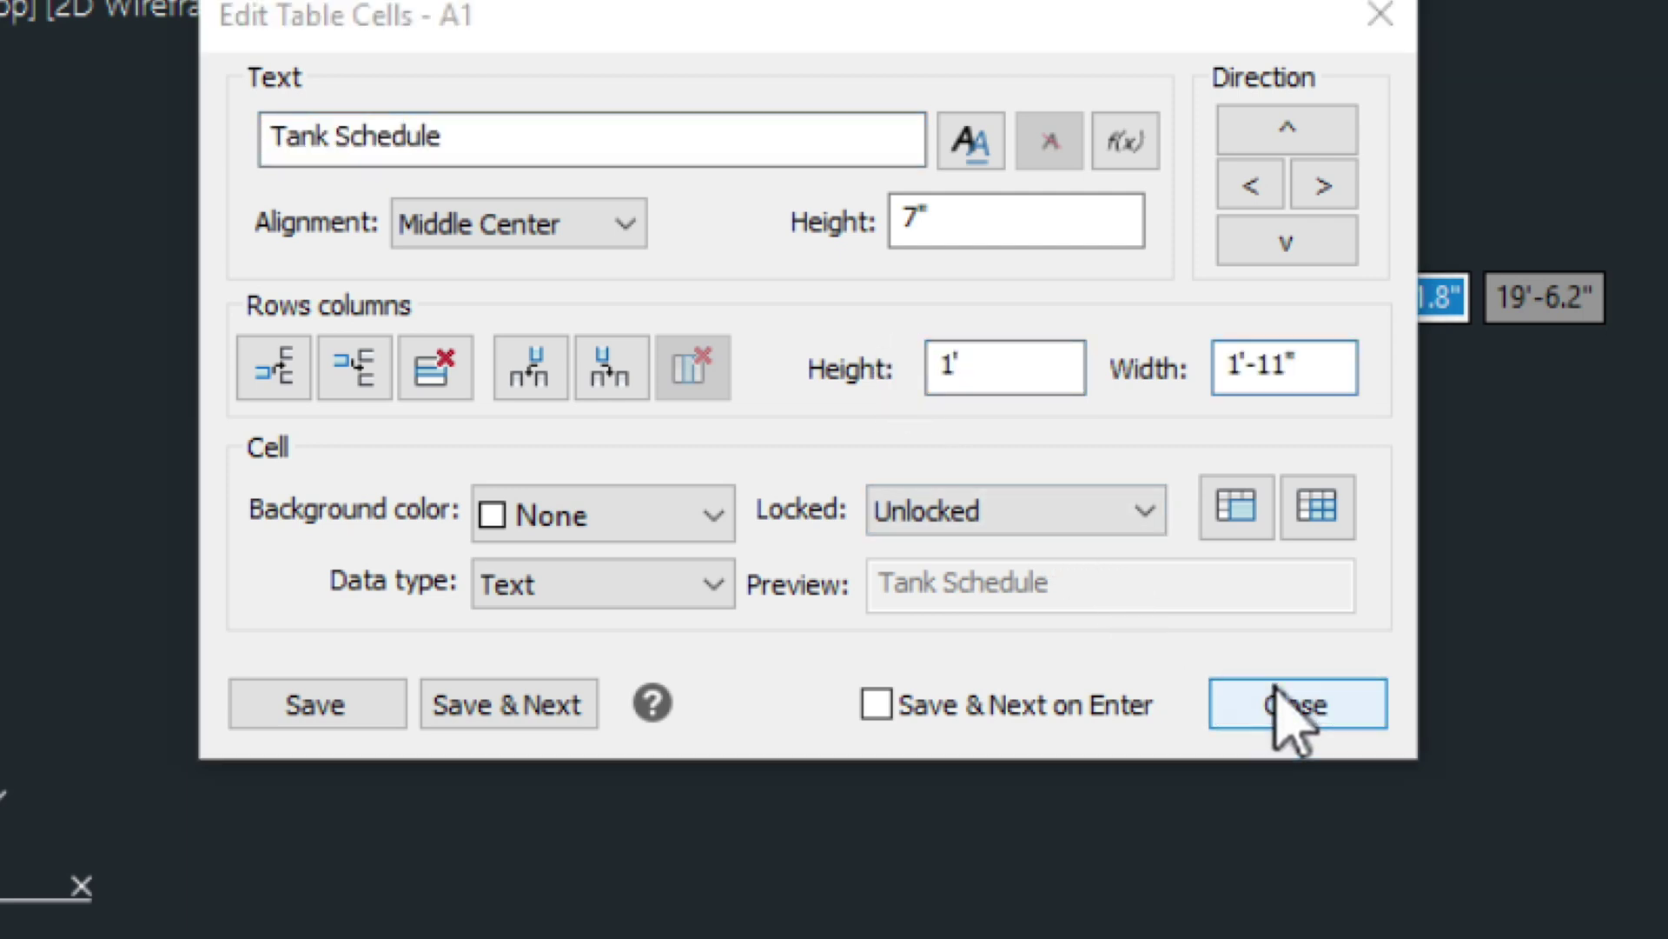
left_click(749, 567)
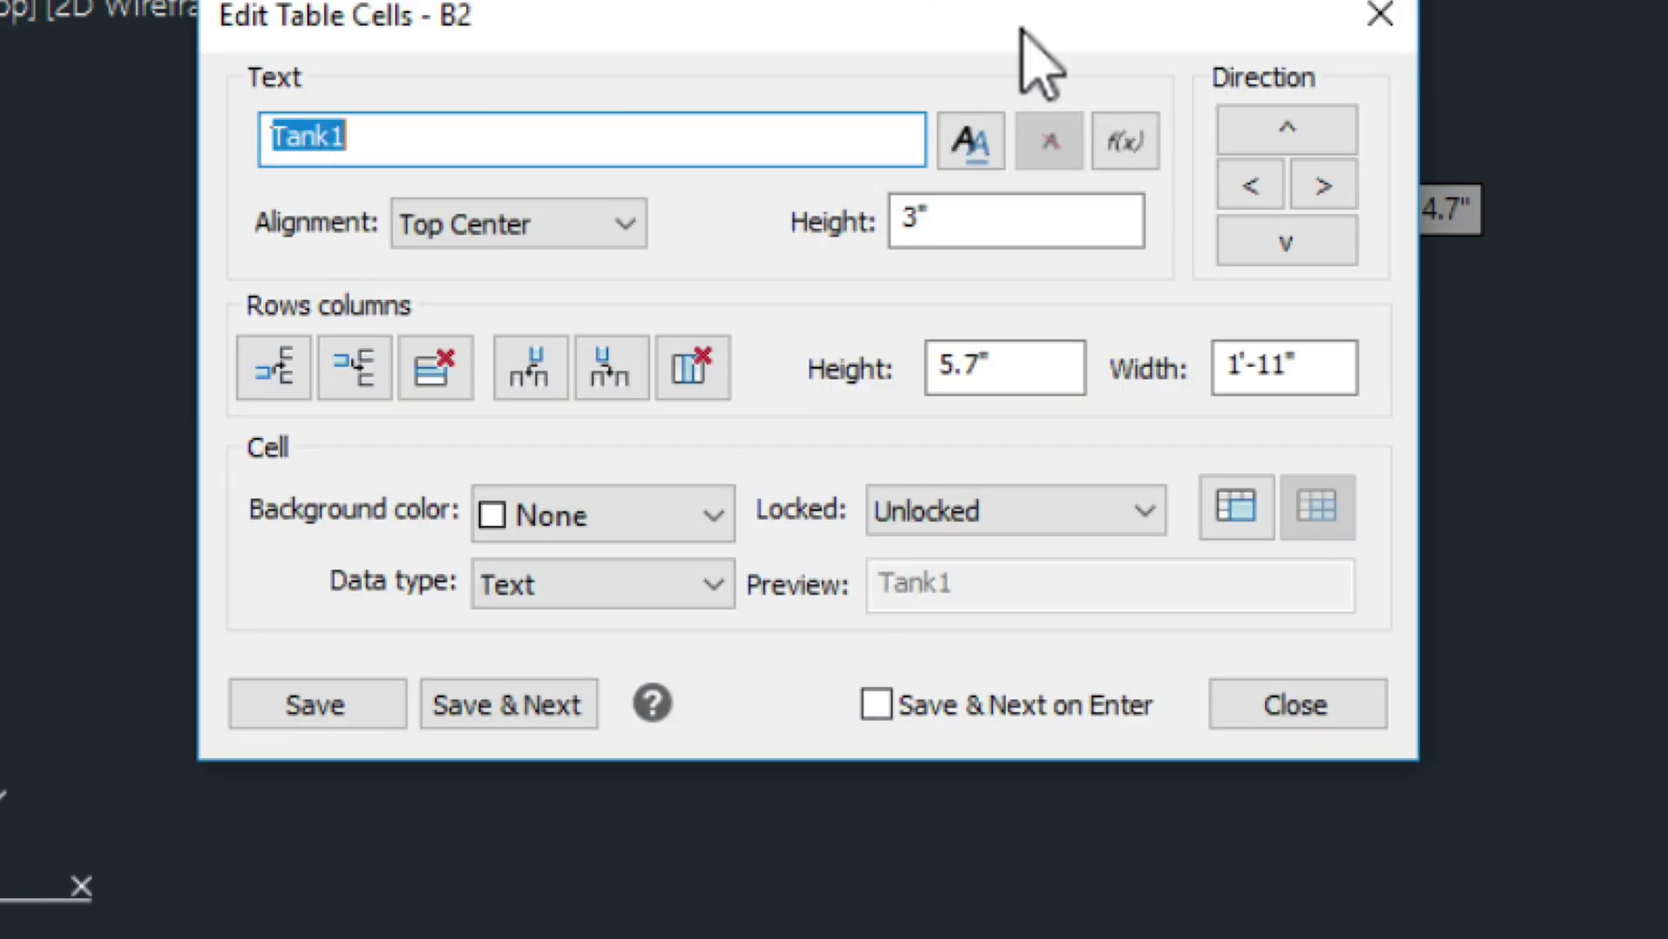
- Close cell B2 without saving and pan the drawing right and down
left_click(1369, 34)
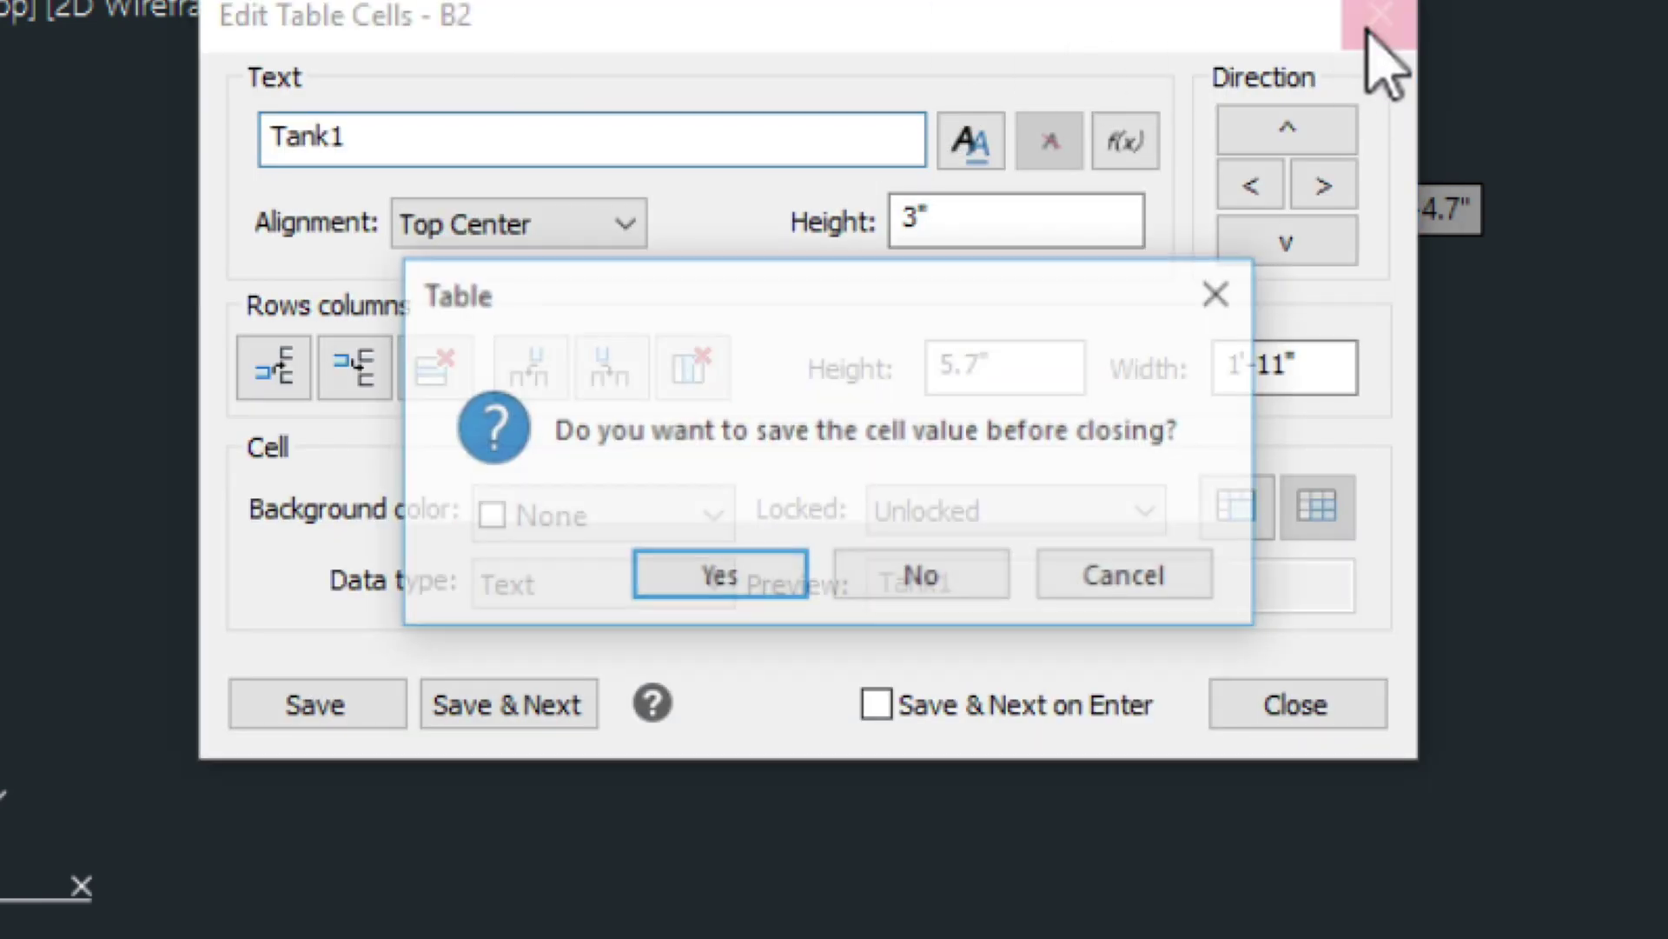
left_click(937, 584)
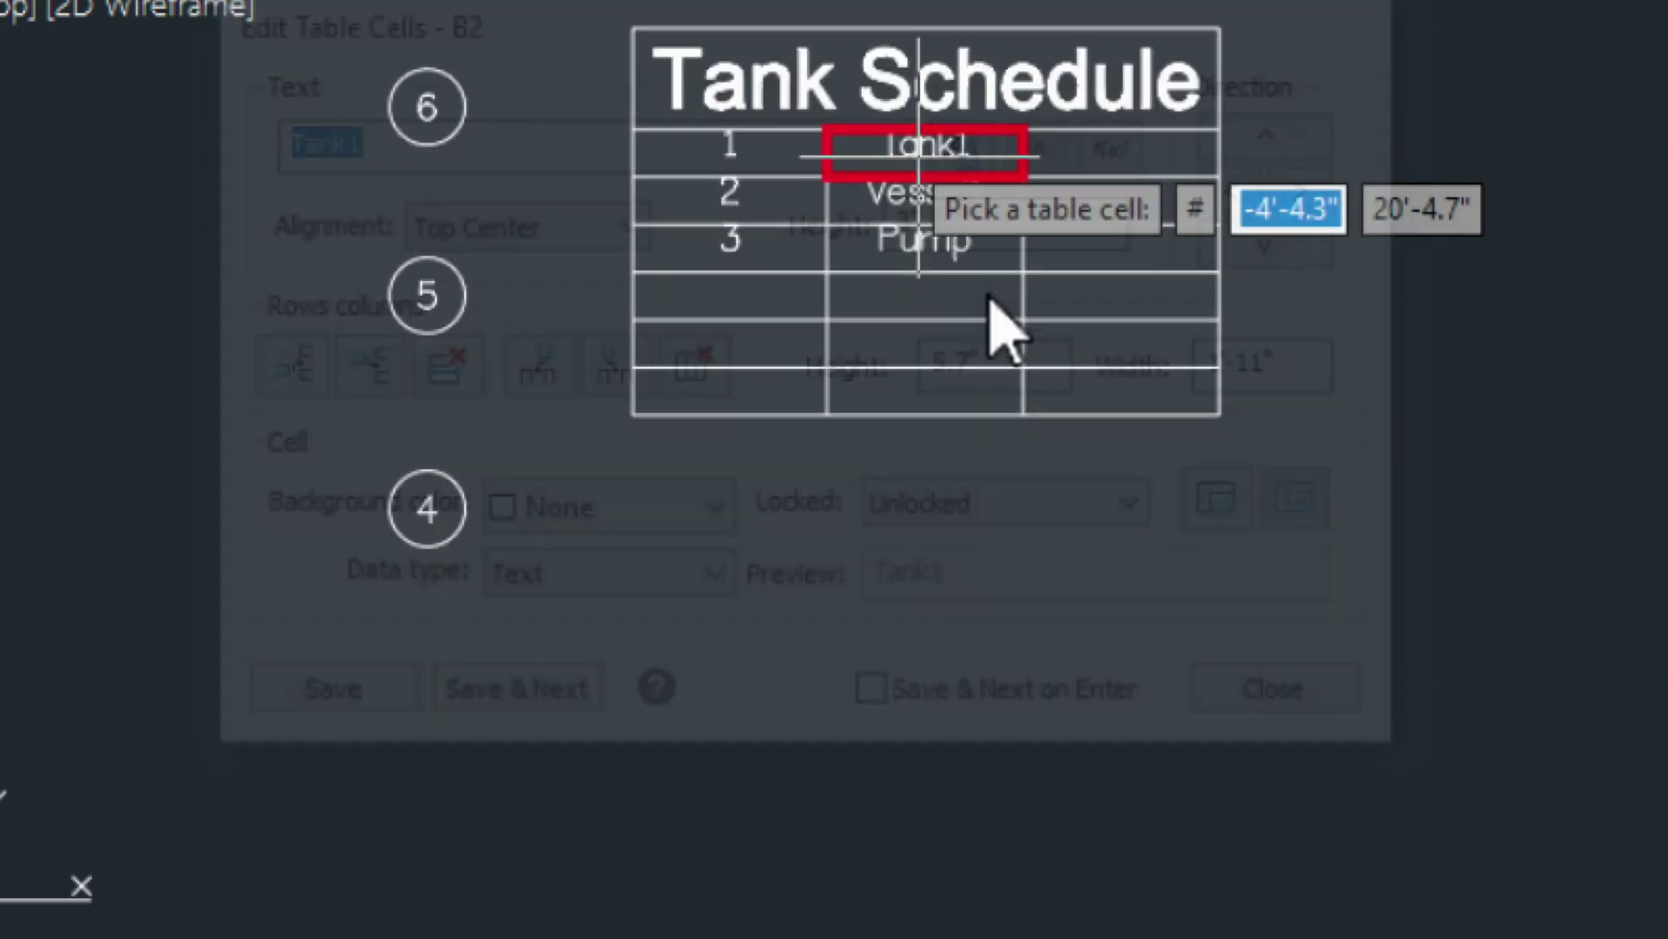
middle_click_drag(577, 323, 823, 416)
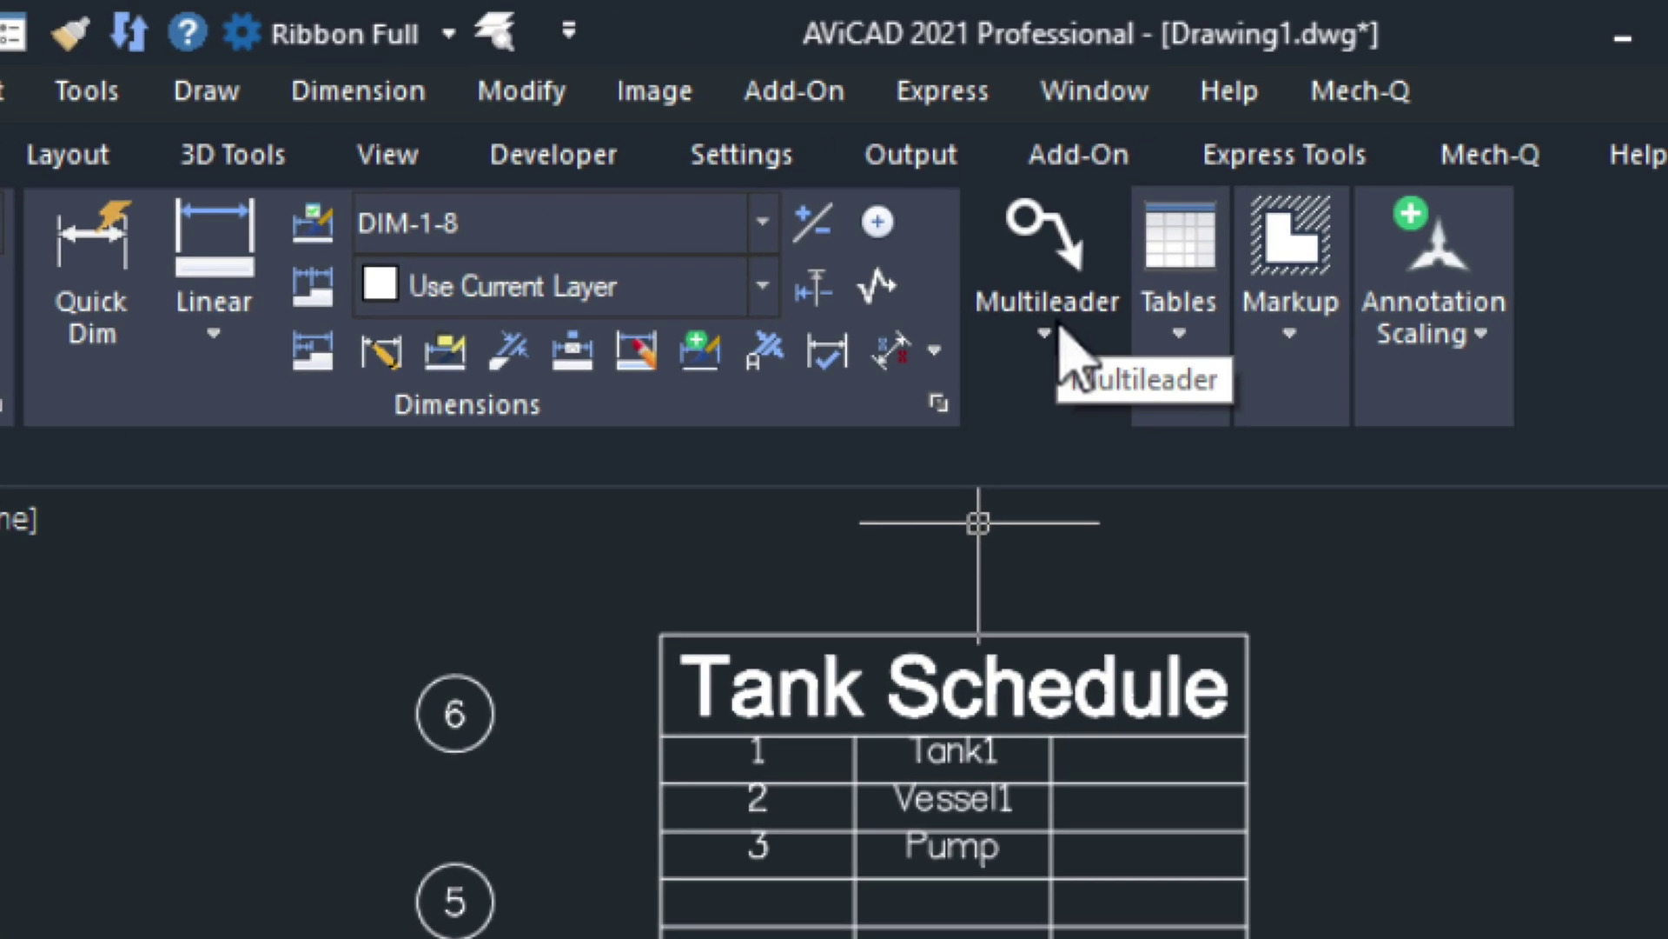
- Pick Bubble - 1-2 from the Multileader style list on the Annotate tab
left_click(1050, 325)
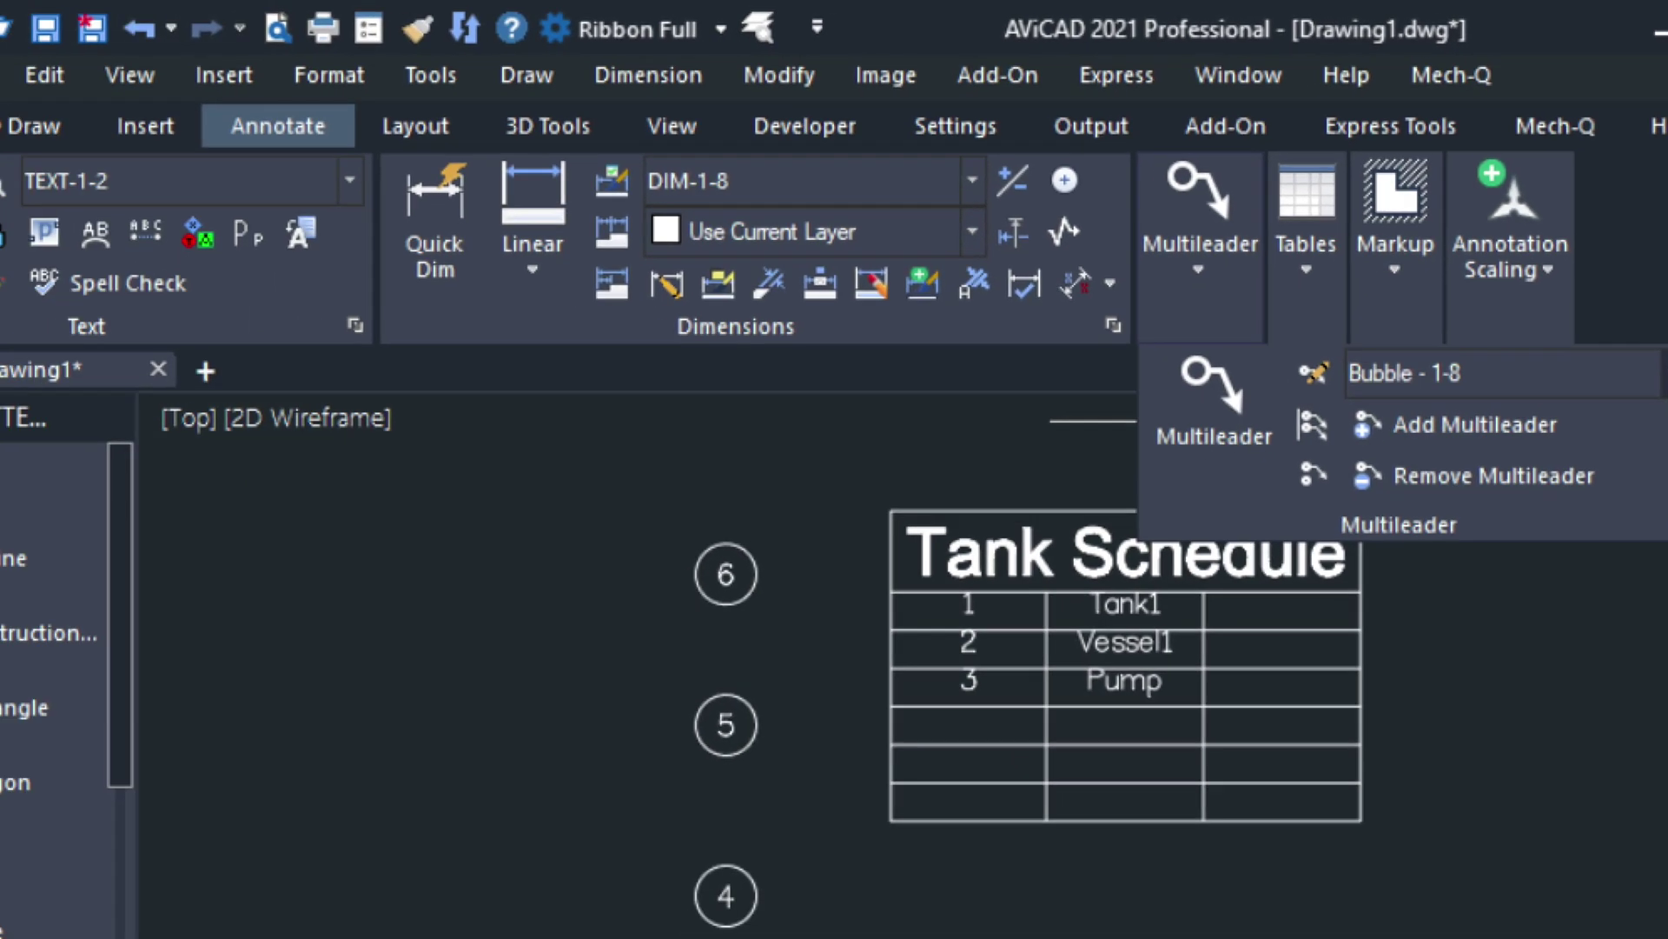
left_click(1656, 371)
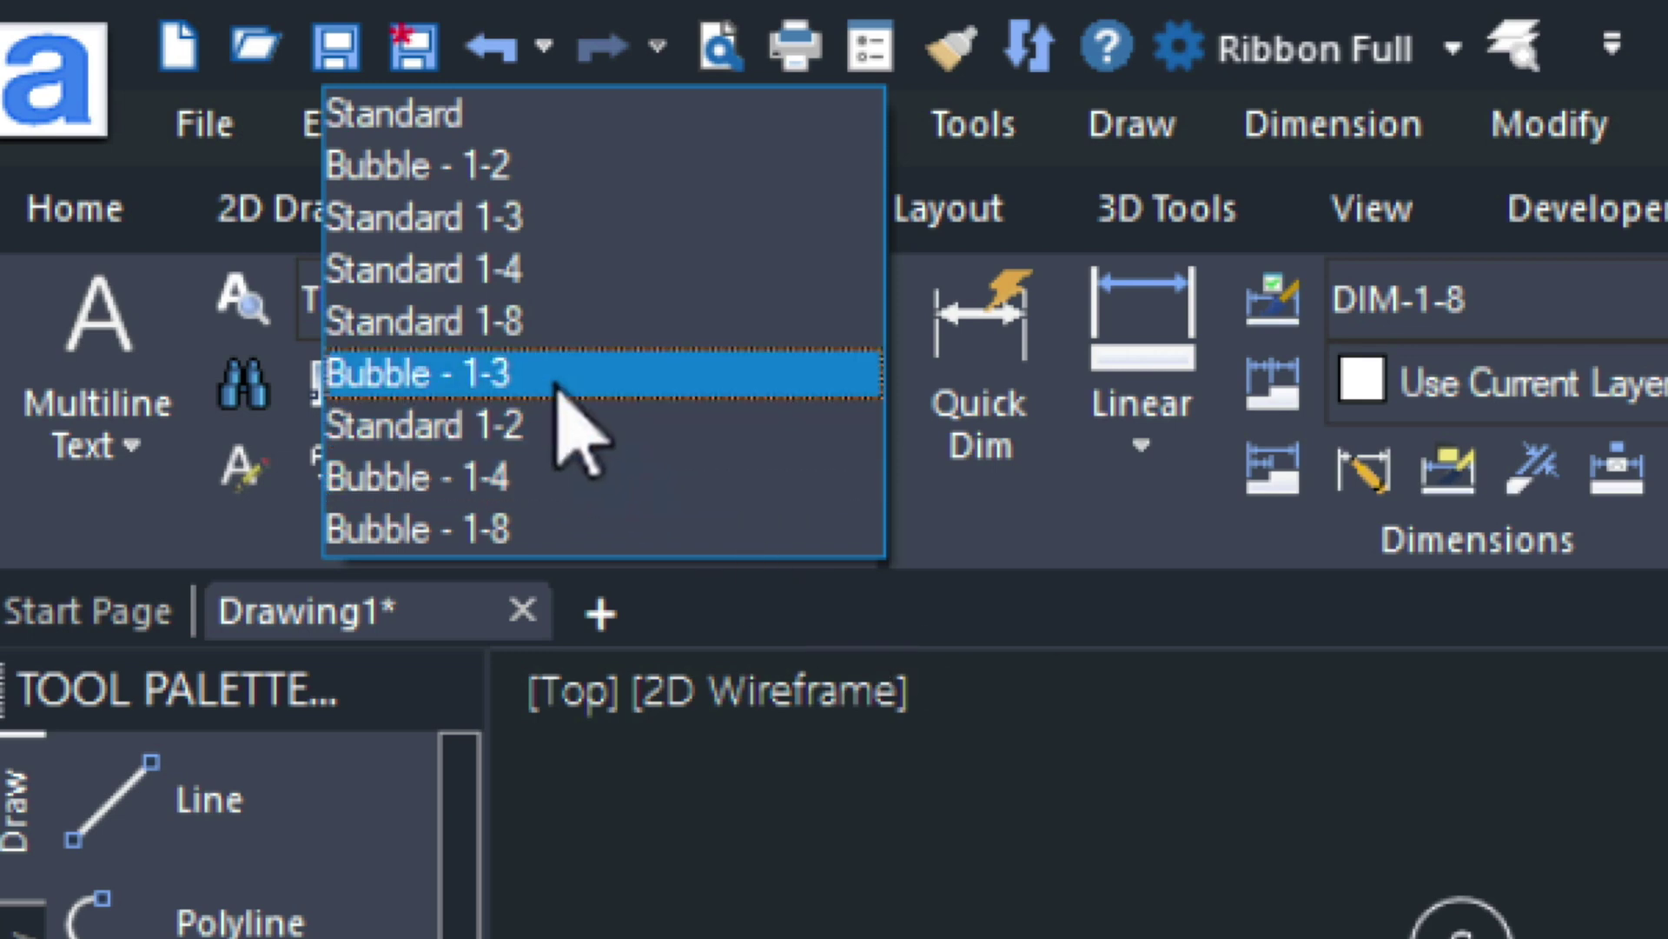
left_click(460, 167)
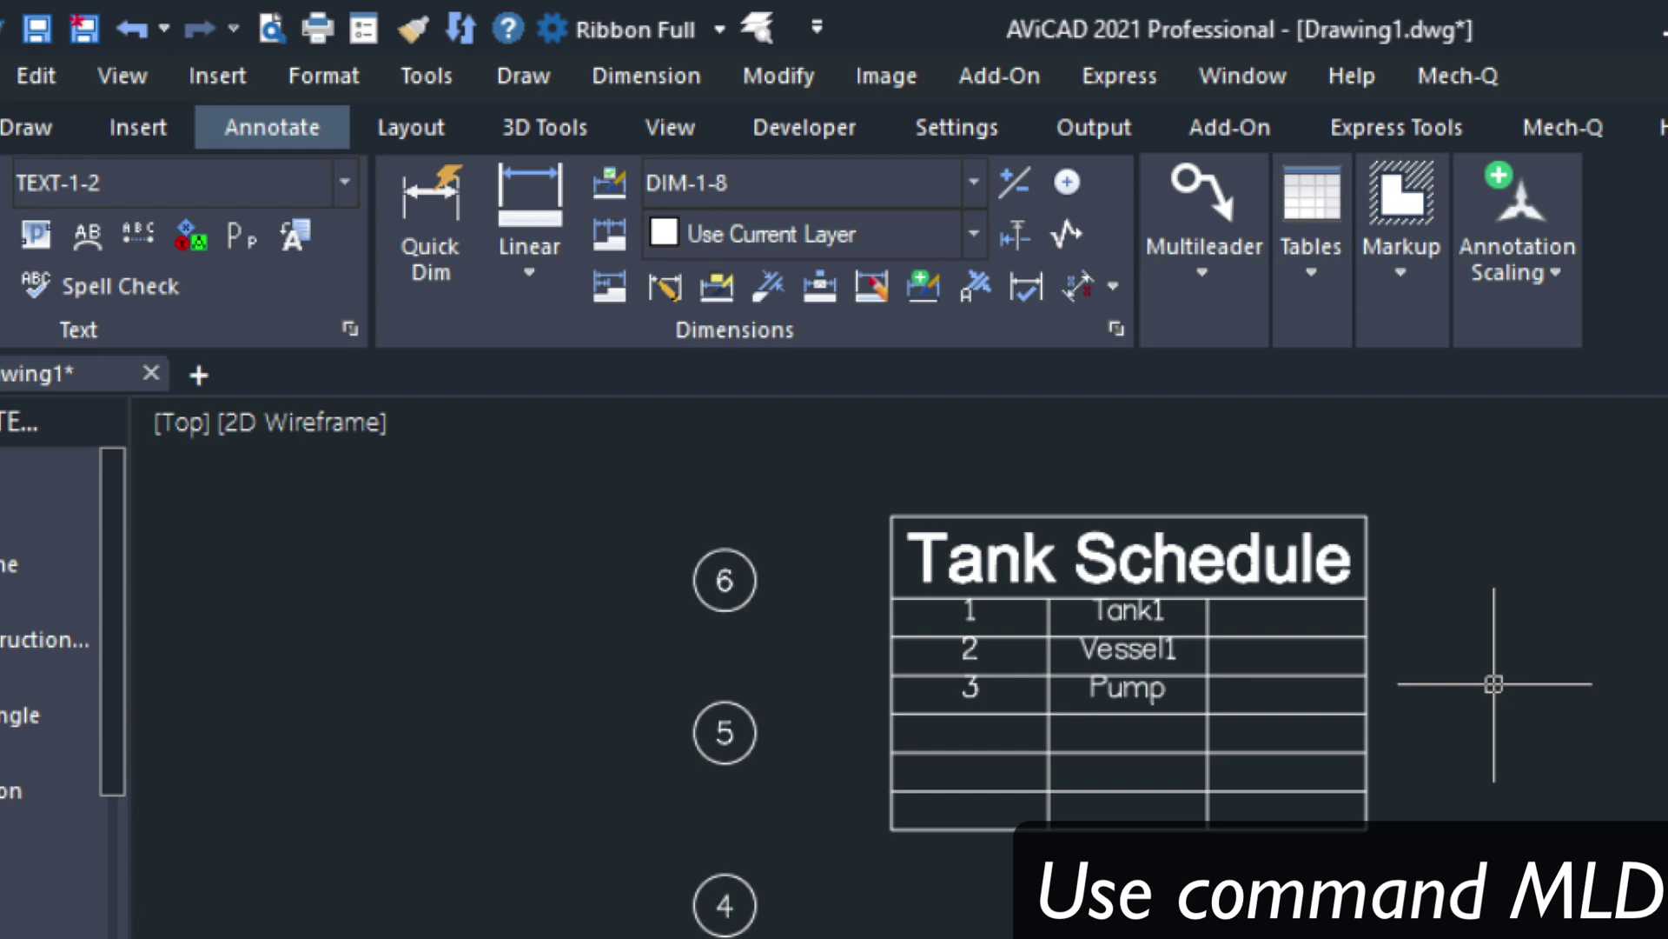
- Draw a multileader from left of circle 6, with a bend and landing, tagged 2
type("MLD")
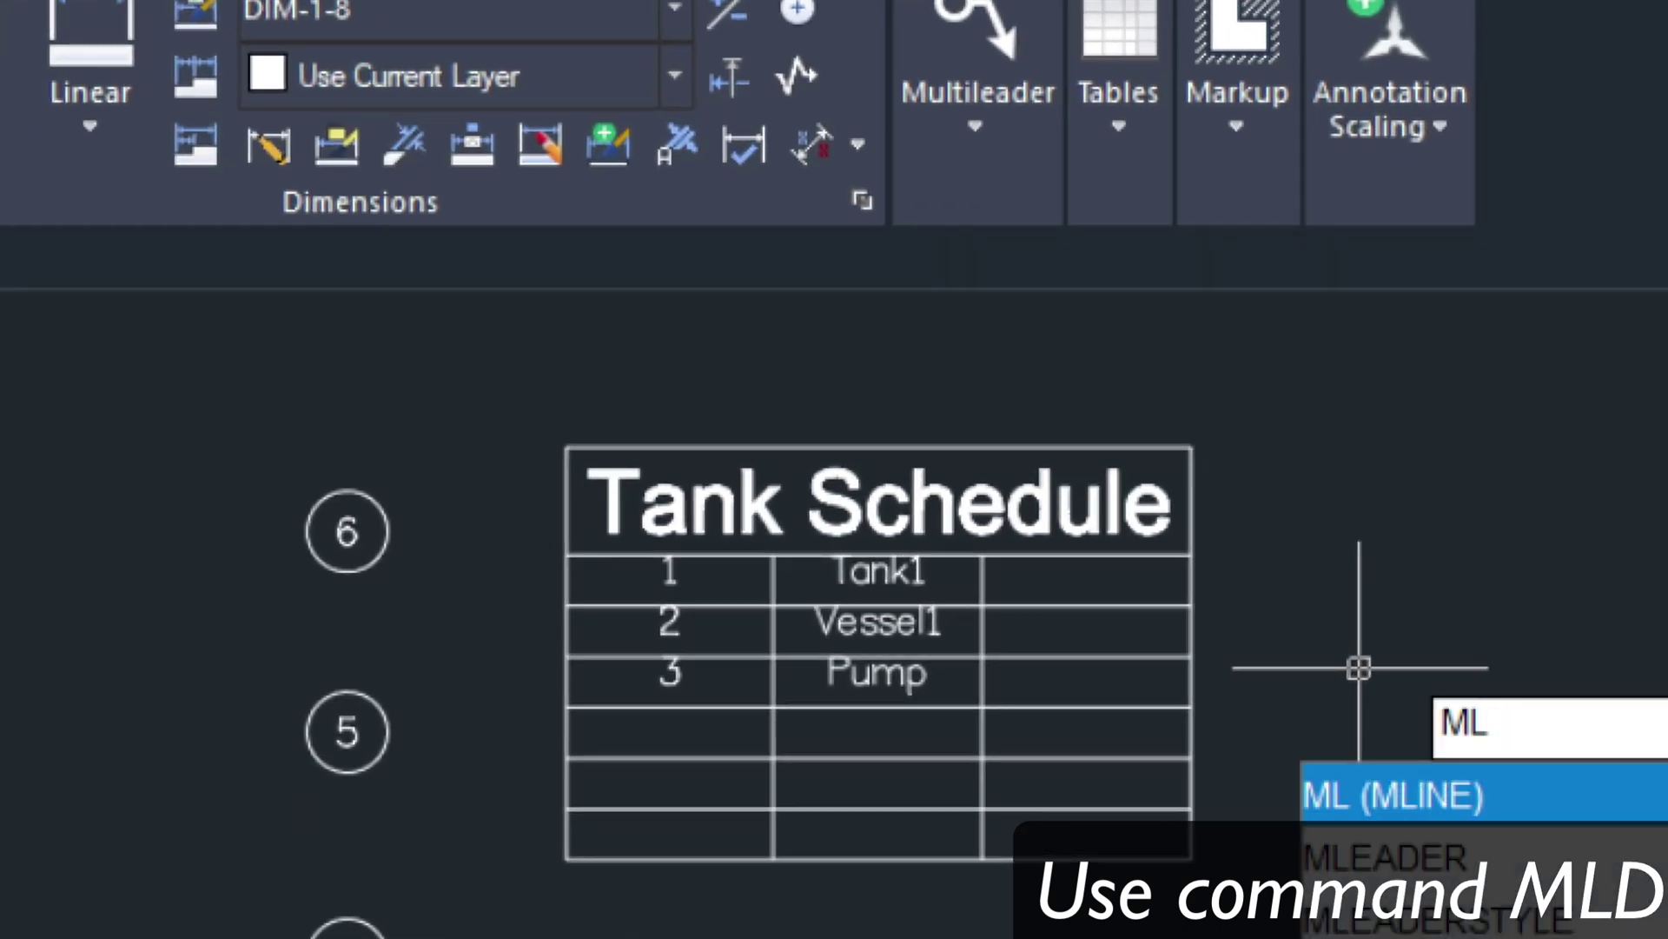
key("Return")
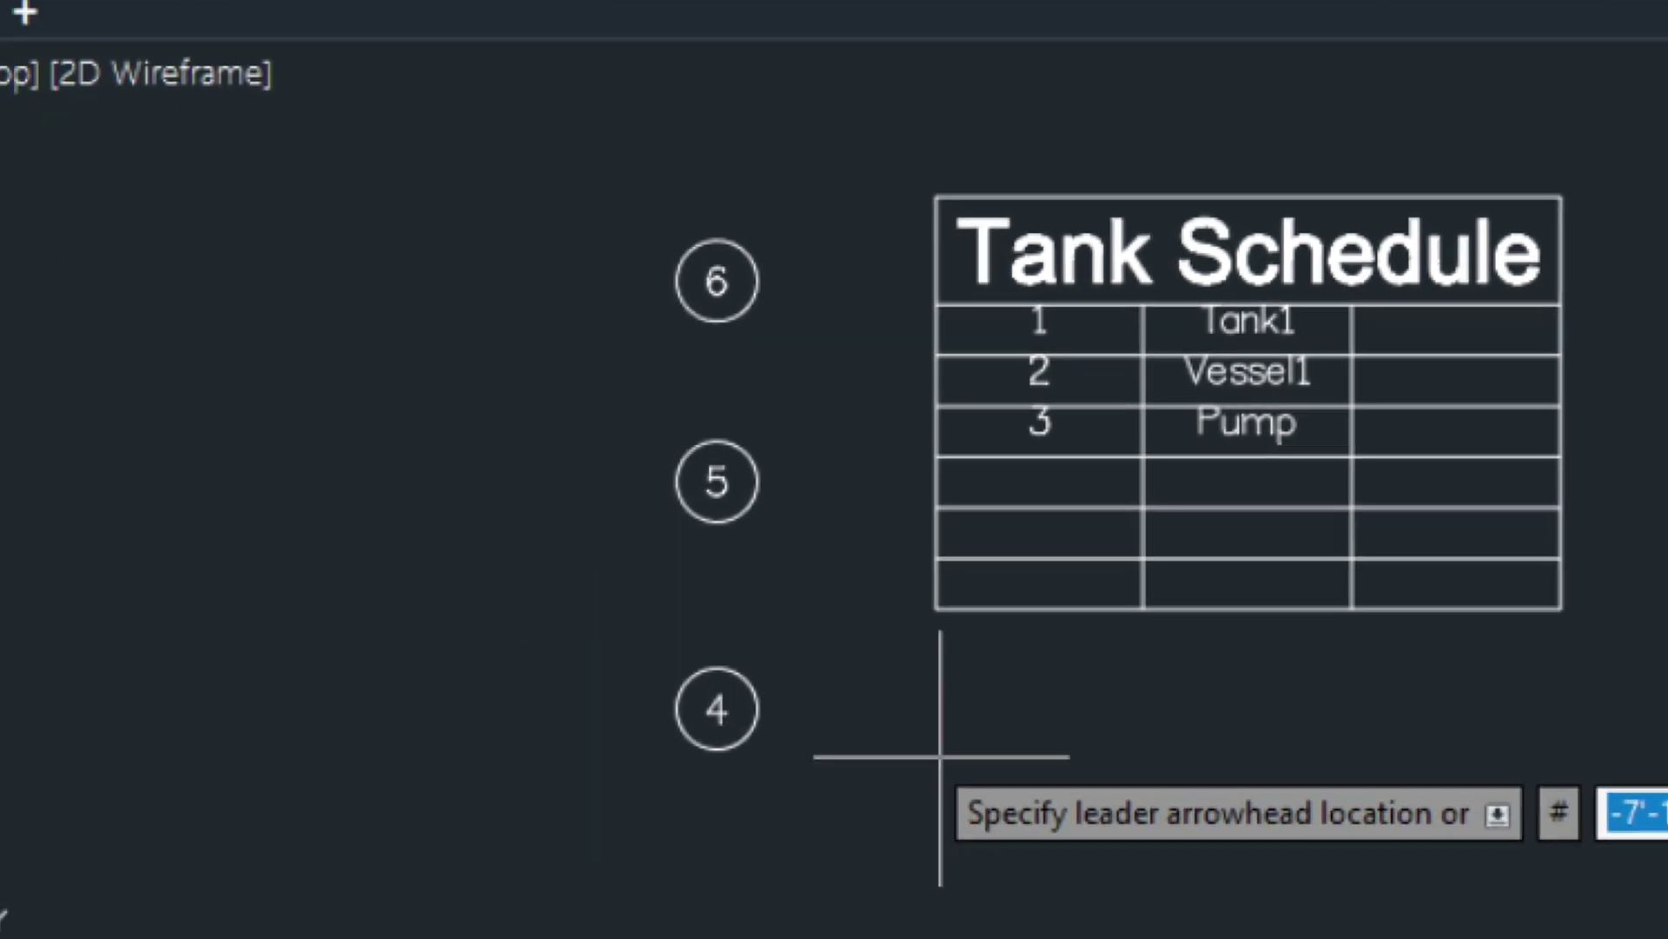
left_click(205, 315)
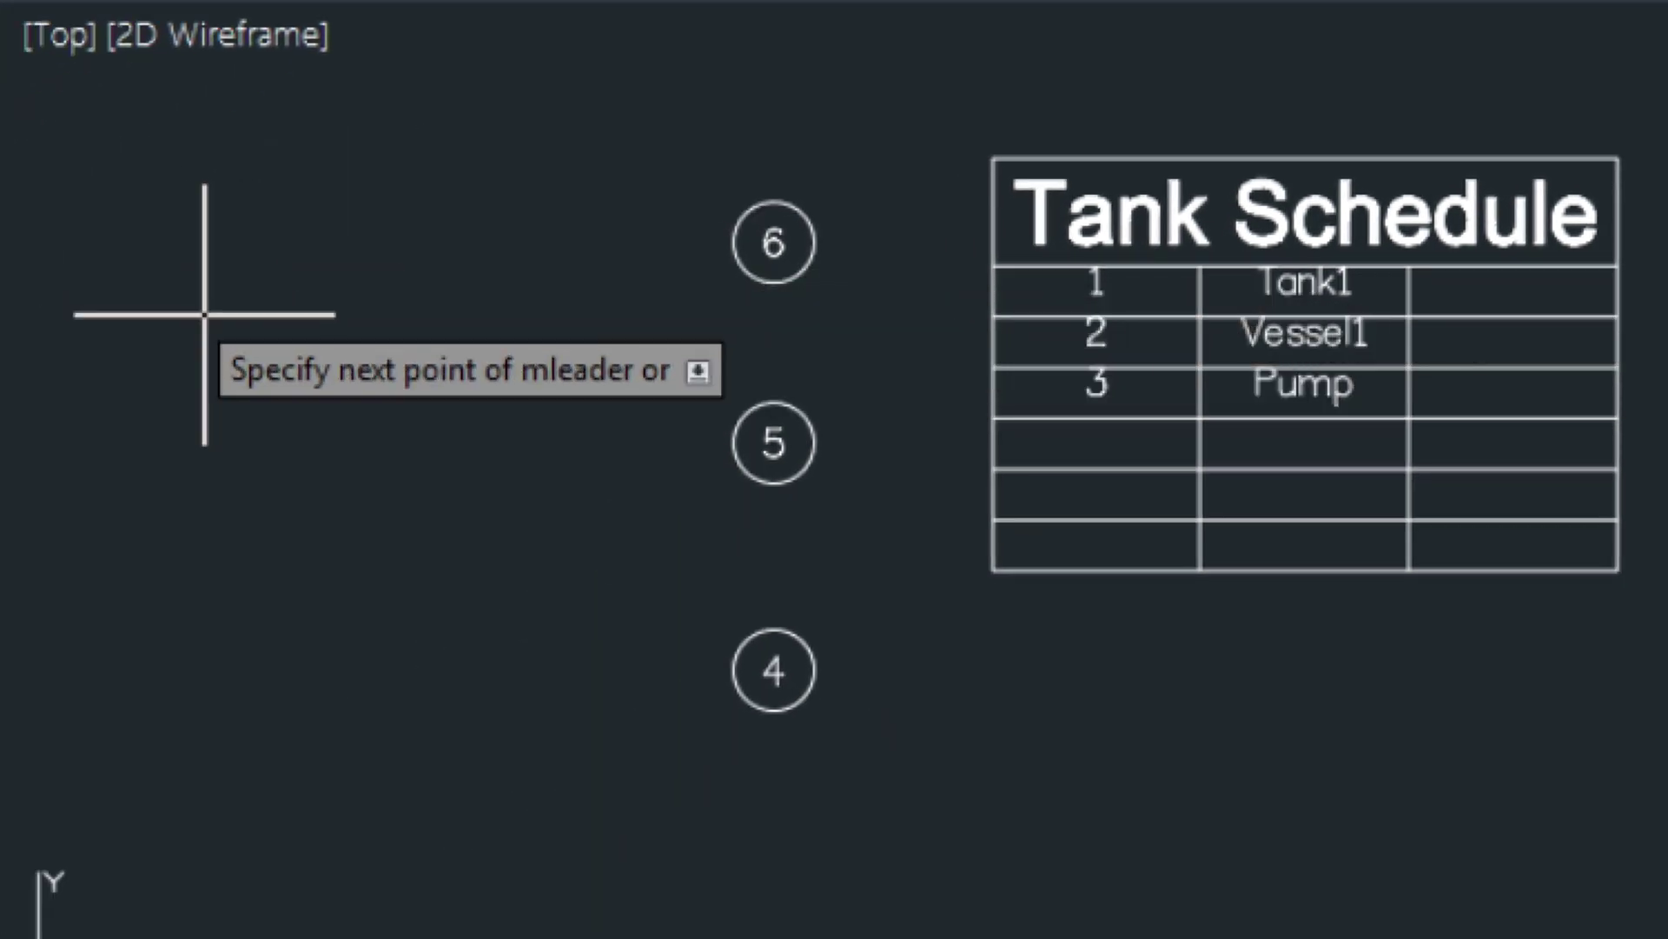
left_click(430, 316)
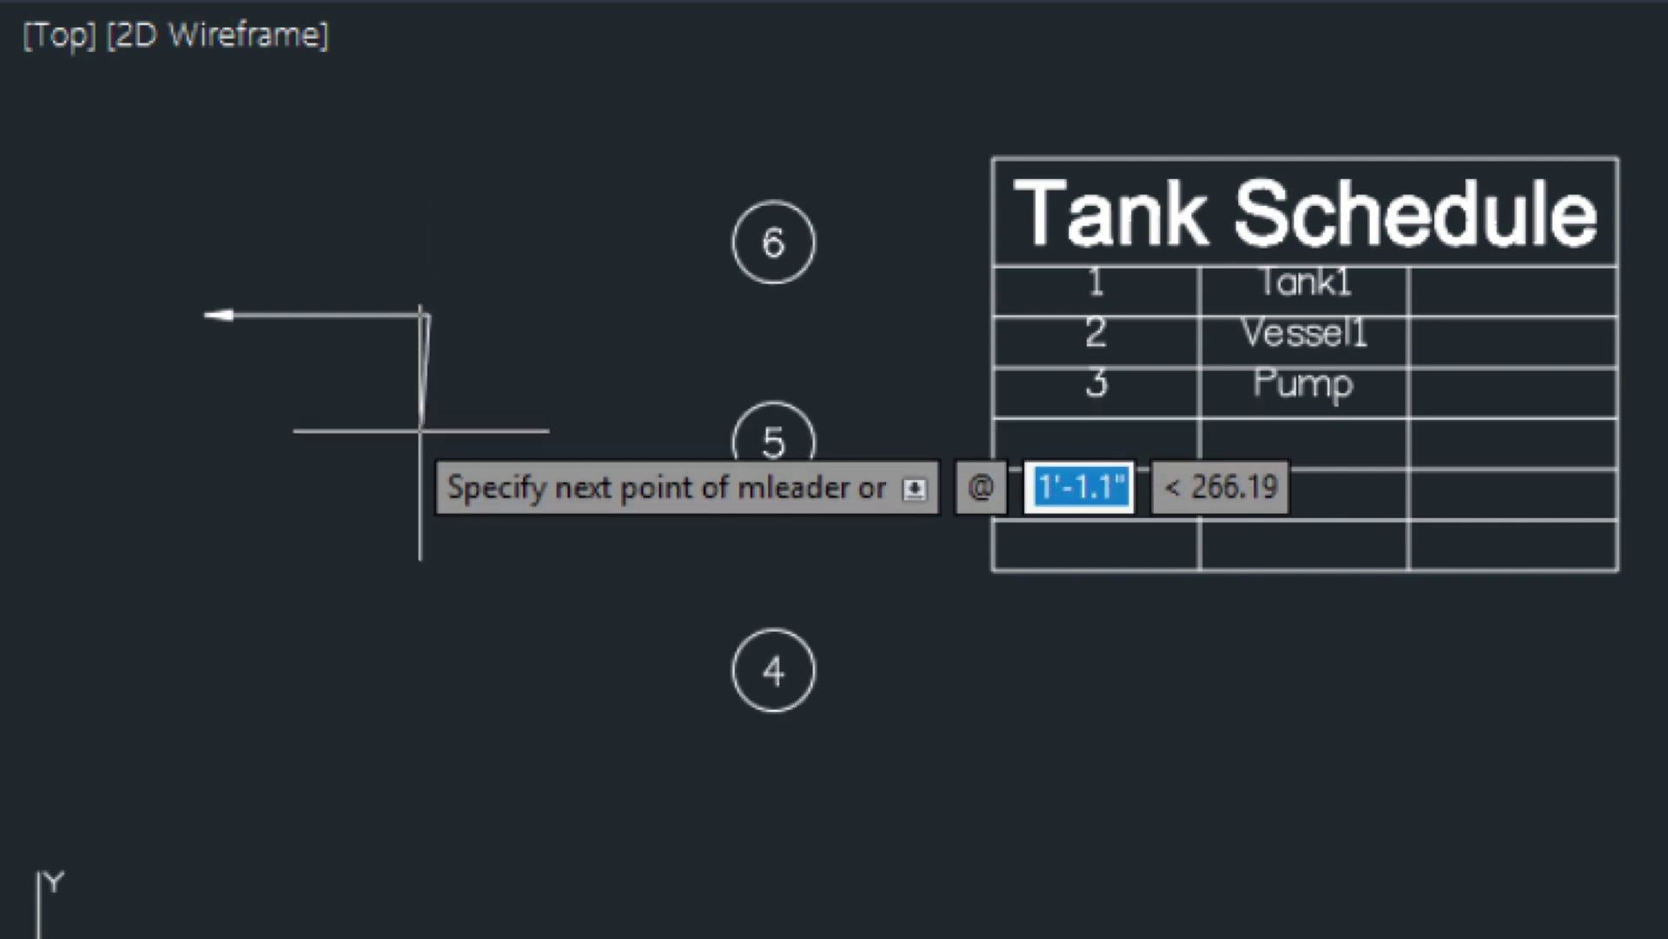
left_click(492, 302)
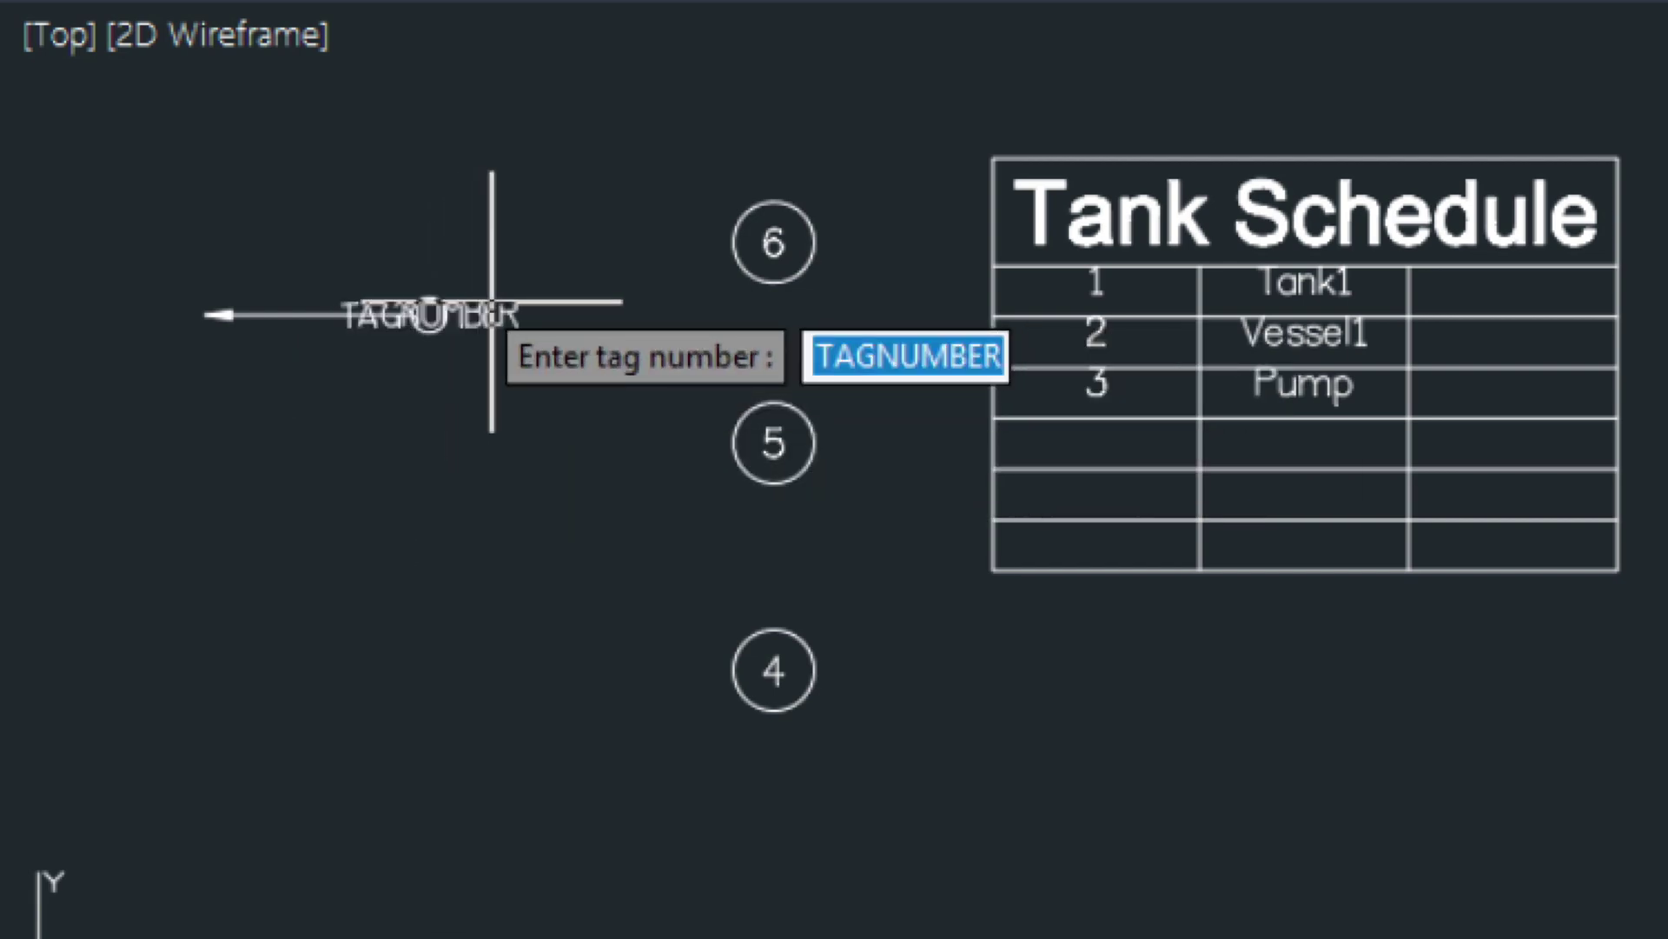
type("2")
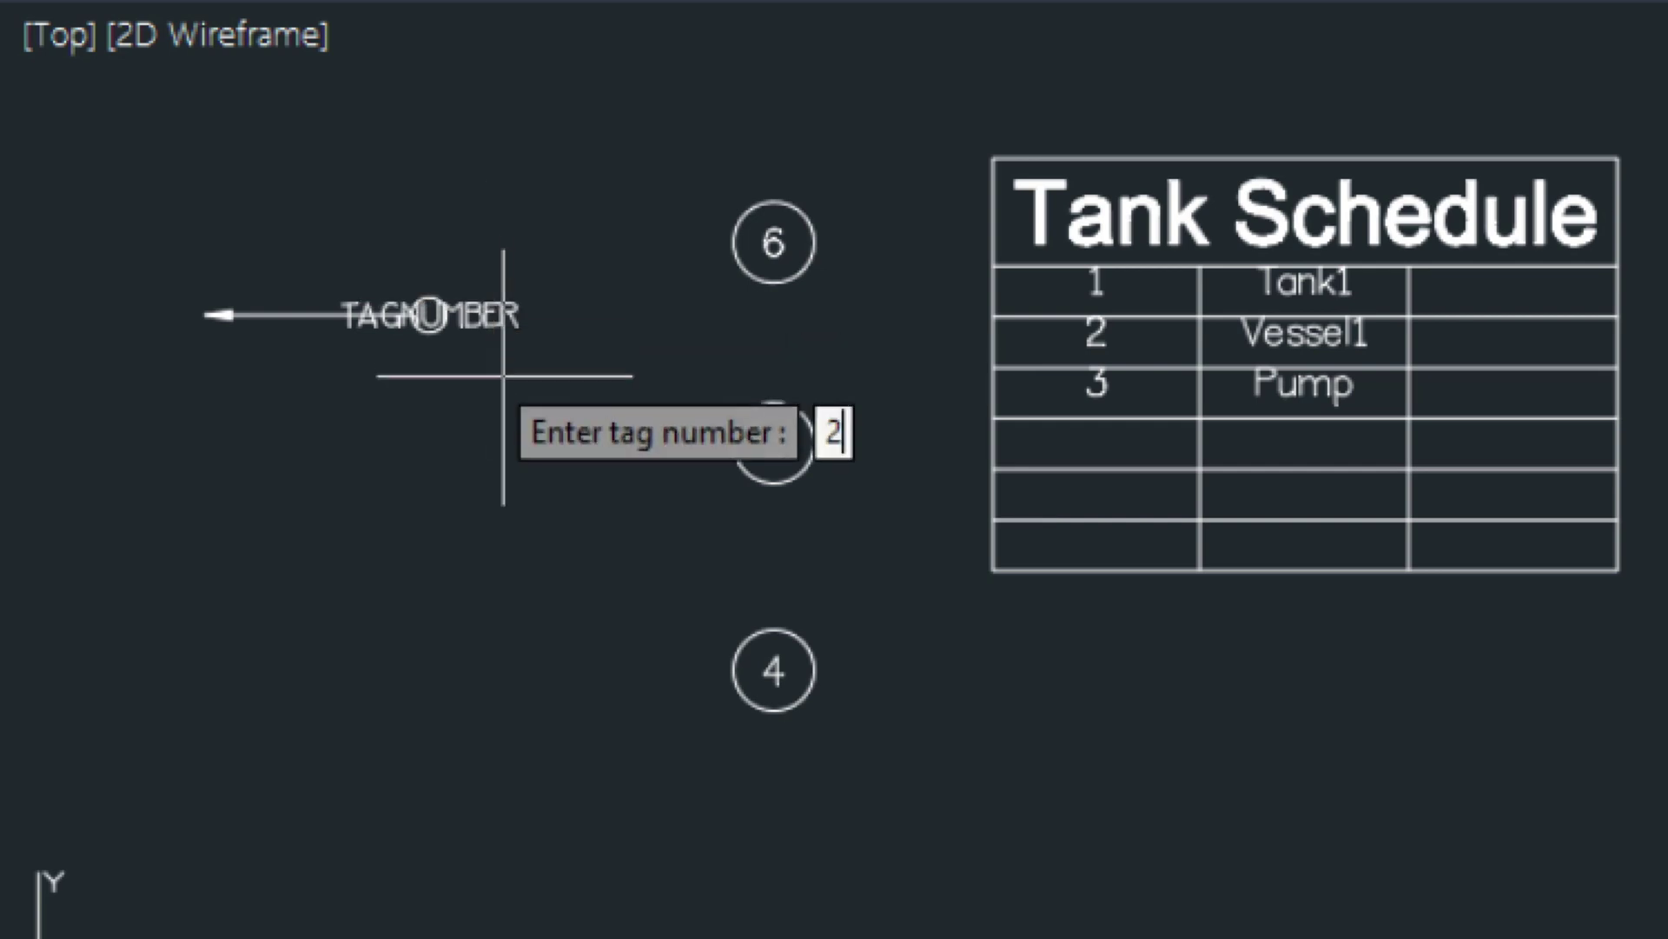
key("Return")
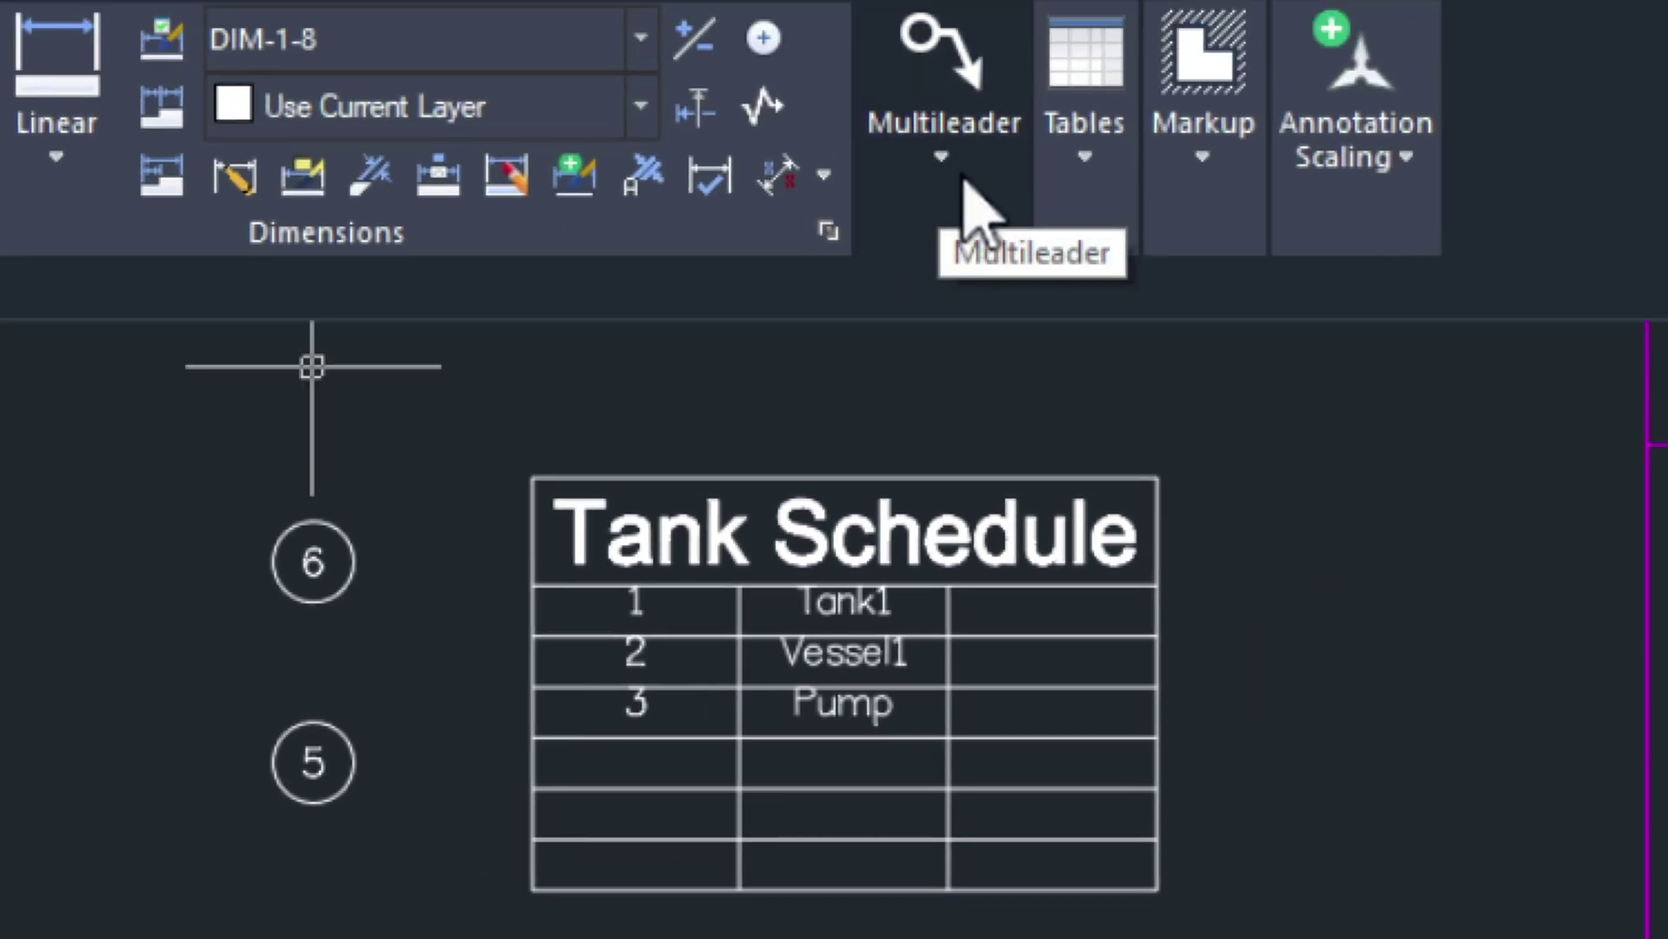
- Switch the current multileader style to Standard 1-2
left_click(939, 154)
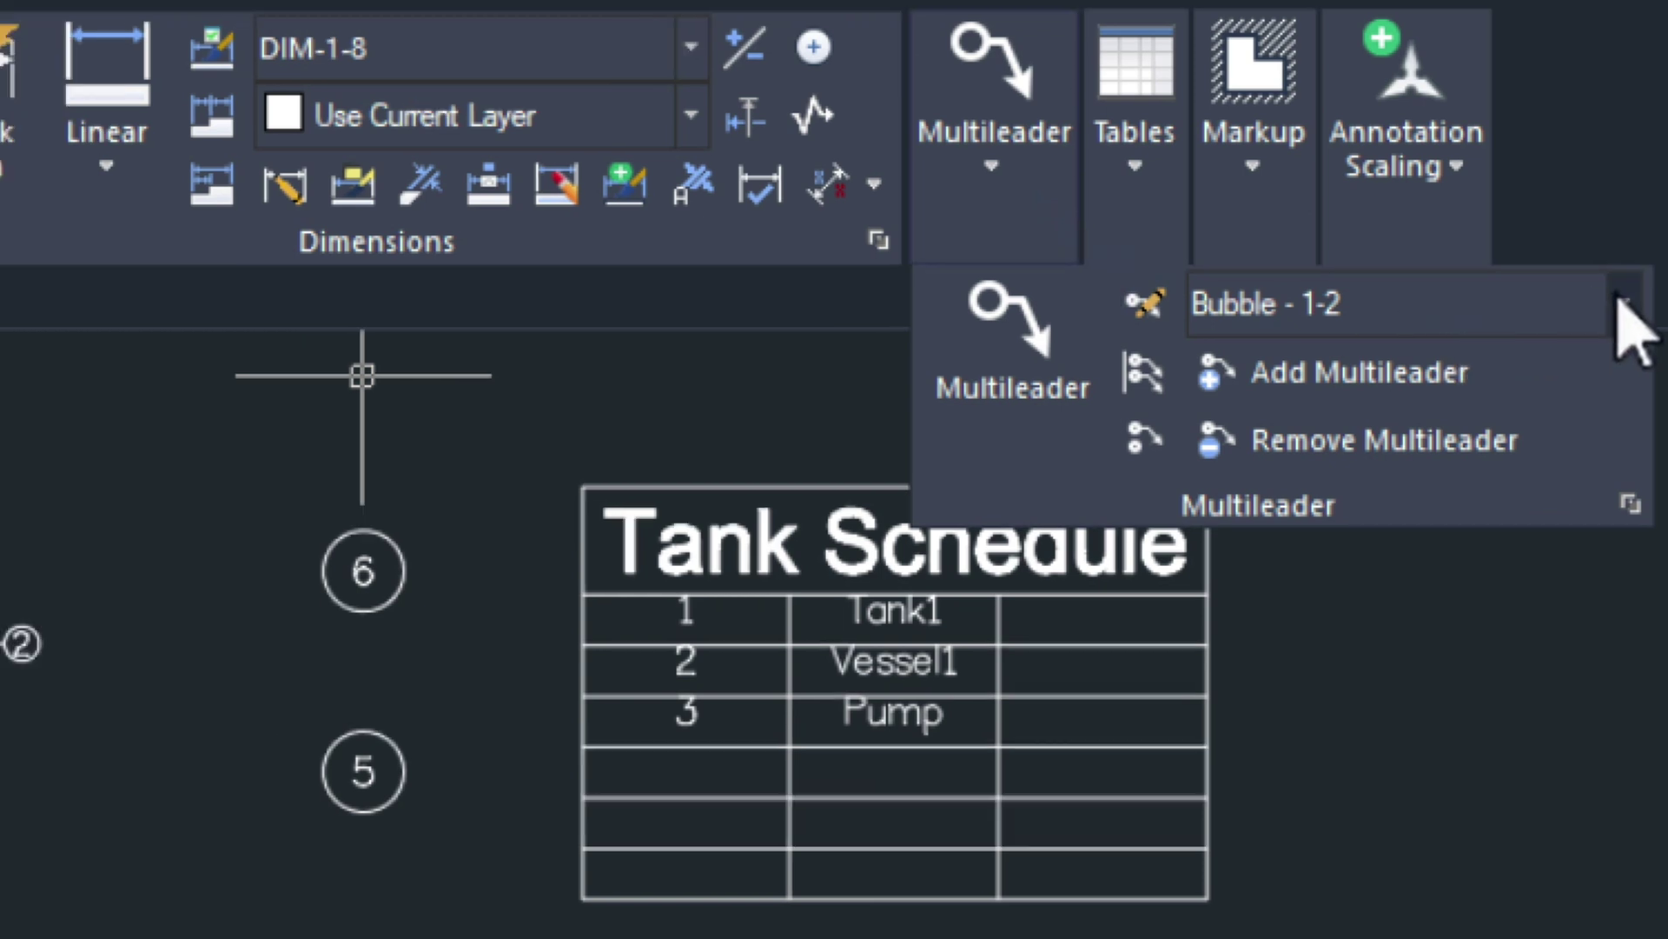
left_click(1620, 300)
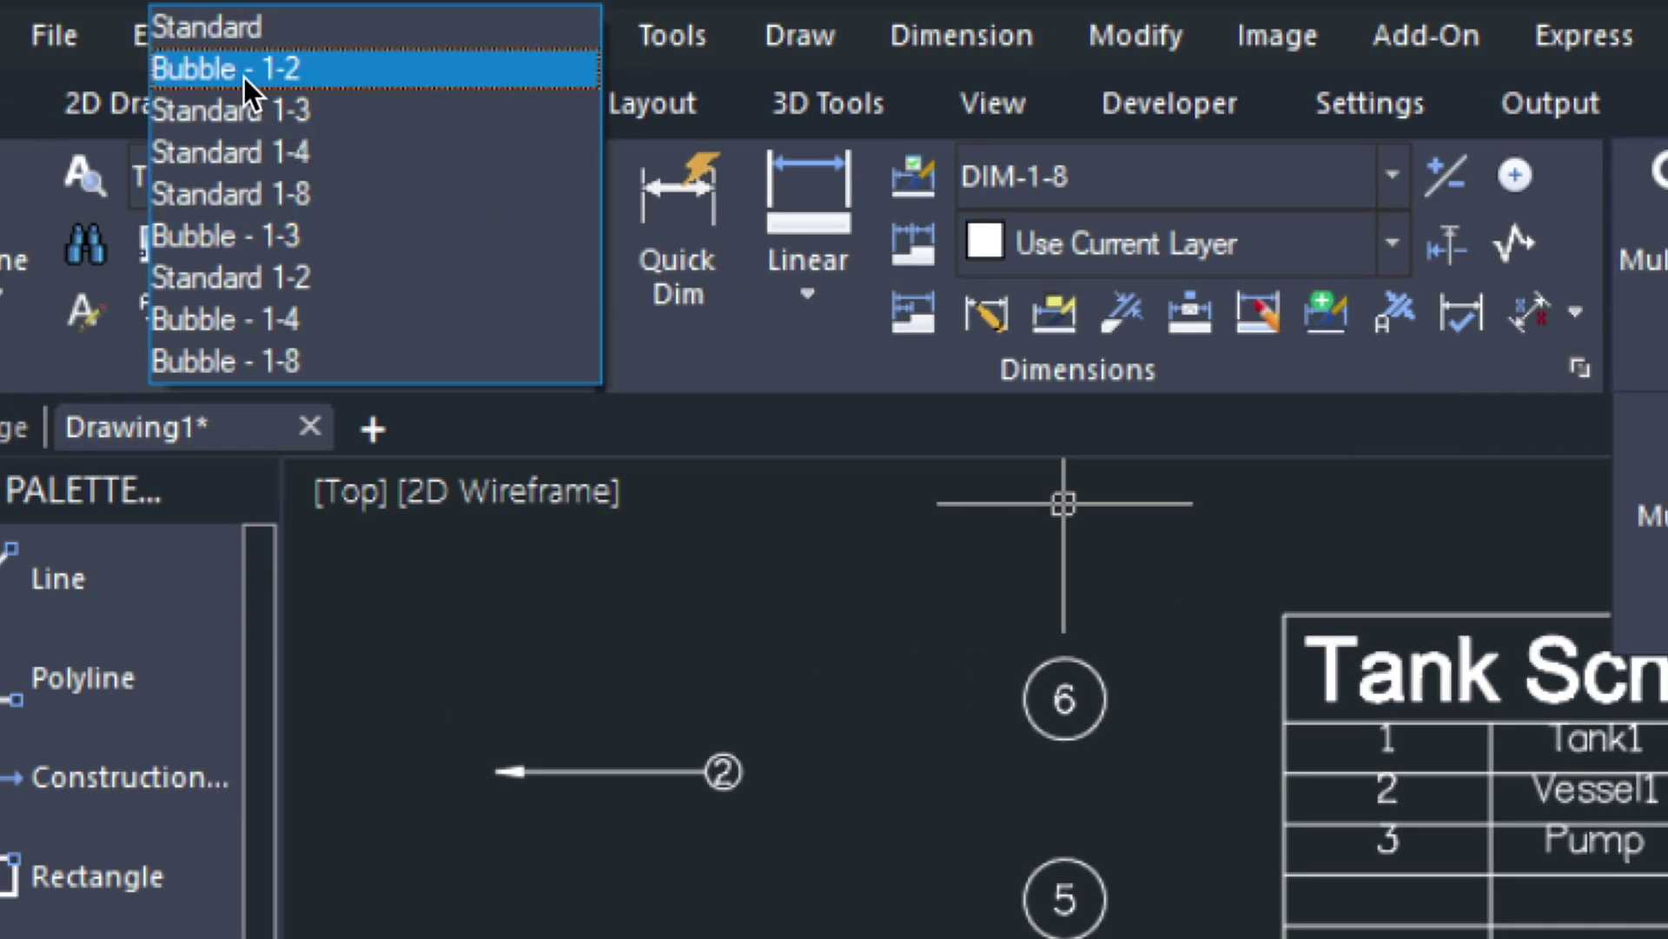
left_click(249, 276)
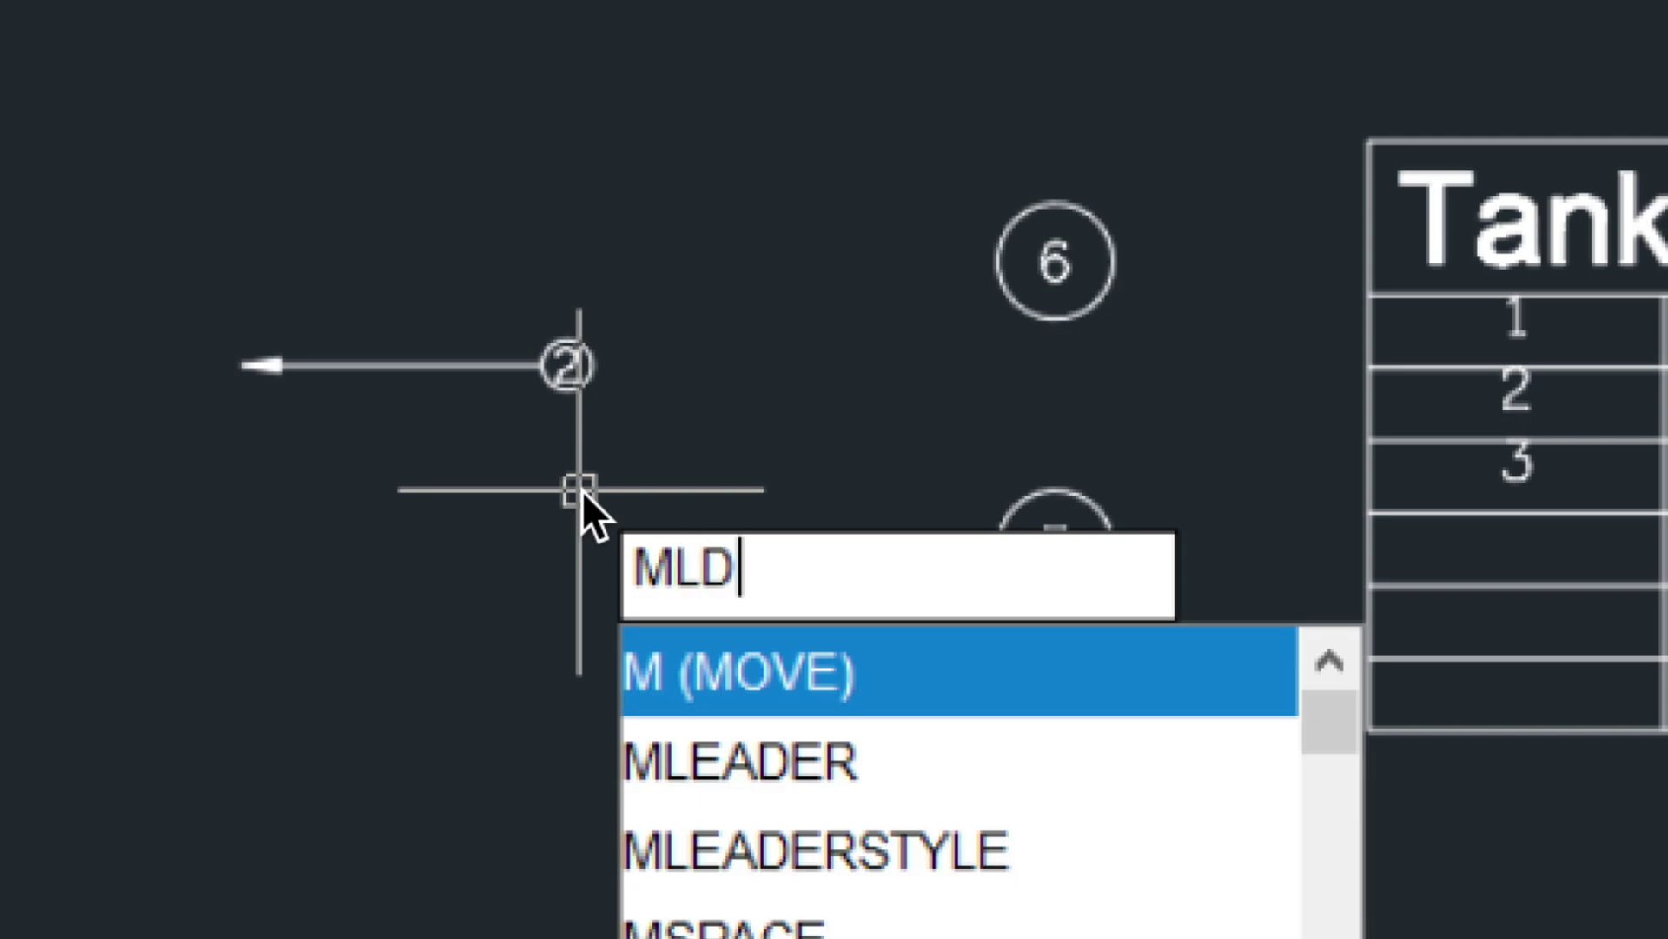
- Draw a leader from left of circle 5 with a bend and landing for the label tank
key("Return")
left_click(244, 540)
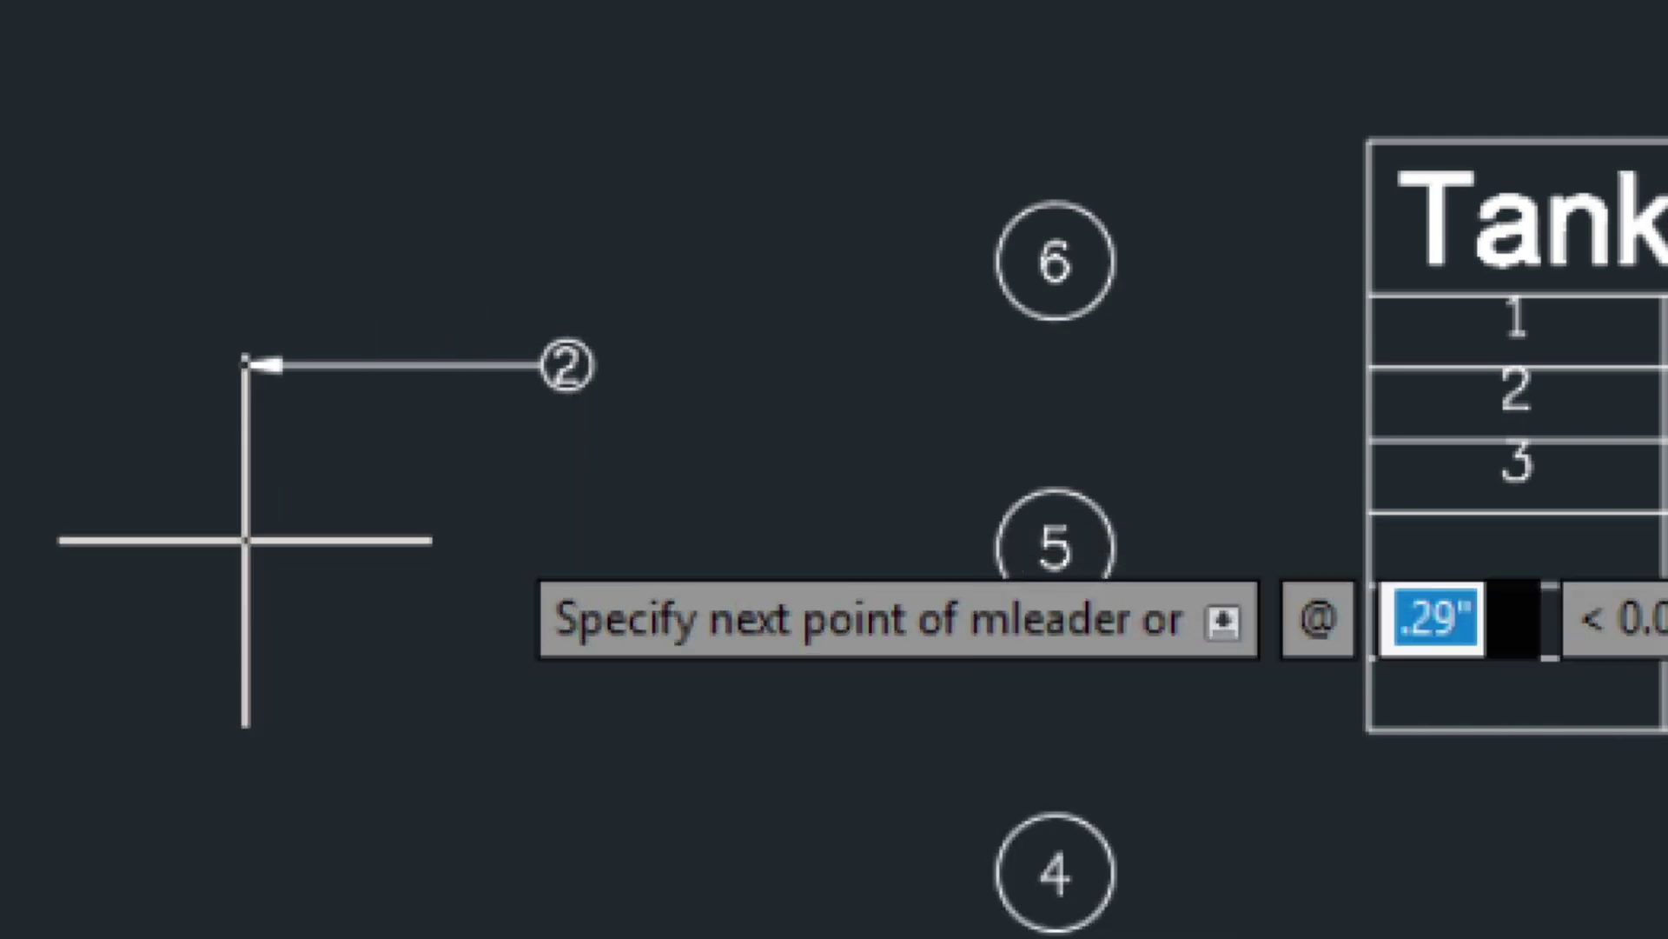
left_click(548, 547)
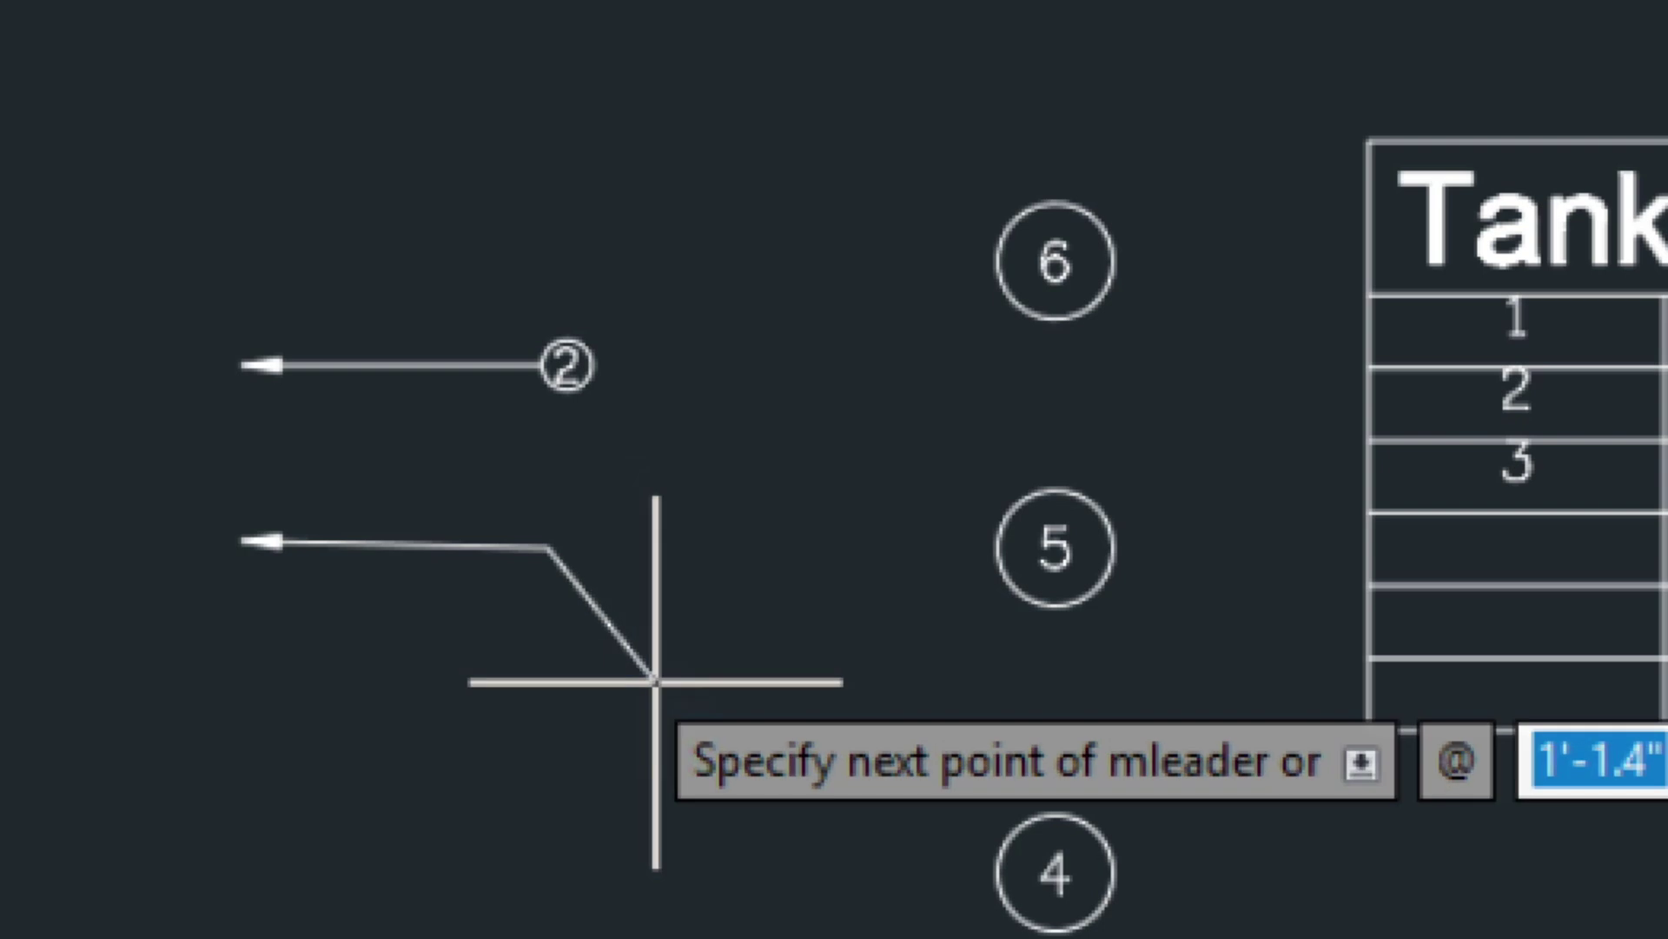
left_click(656, 682)
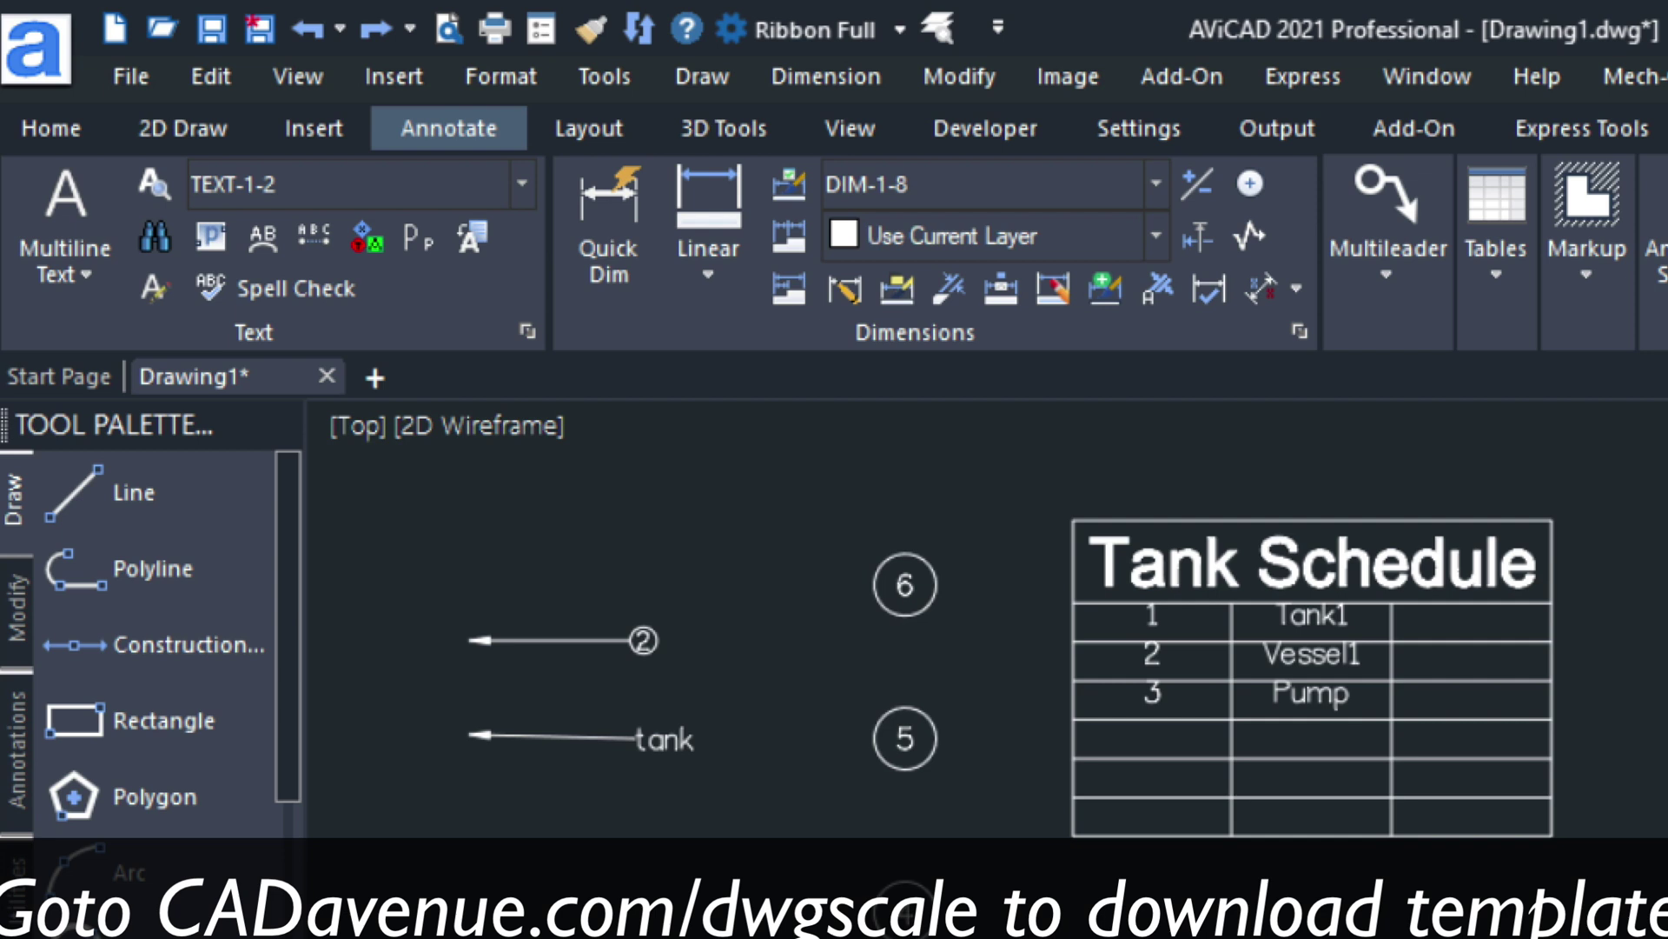
- Open the drawing-sheets zip in Downloads, then bring up AViCAD's Select Template File dialog with Ctrl+N
key("alt+Tab")
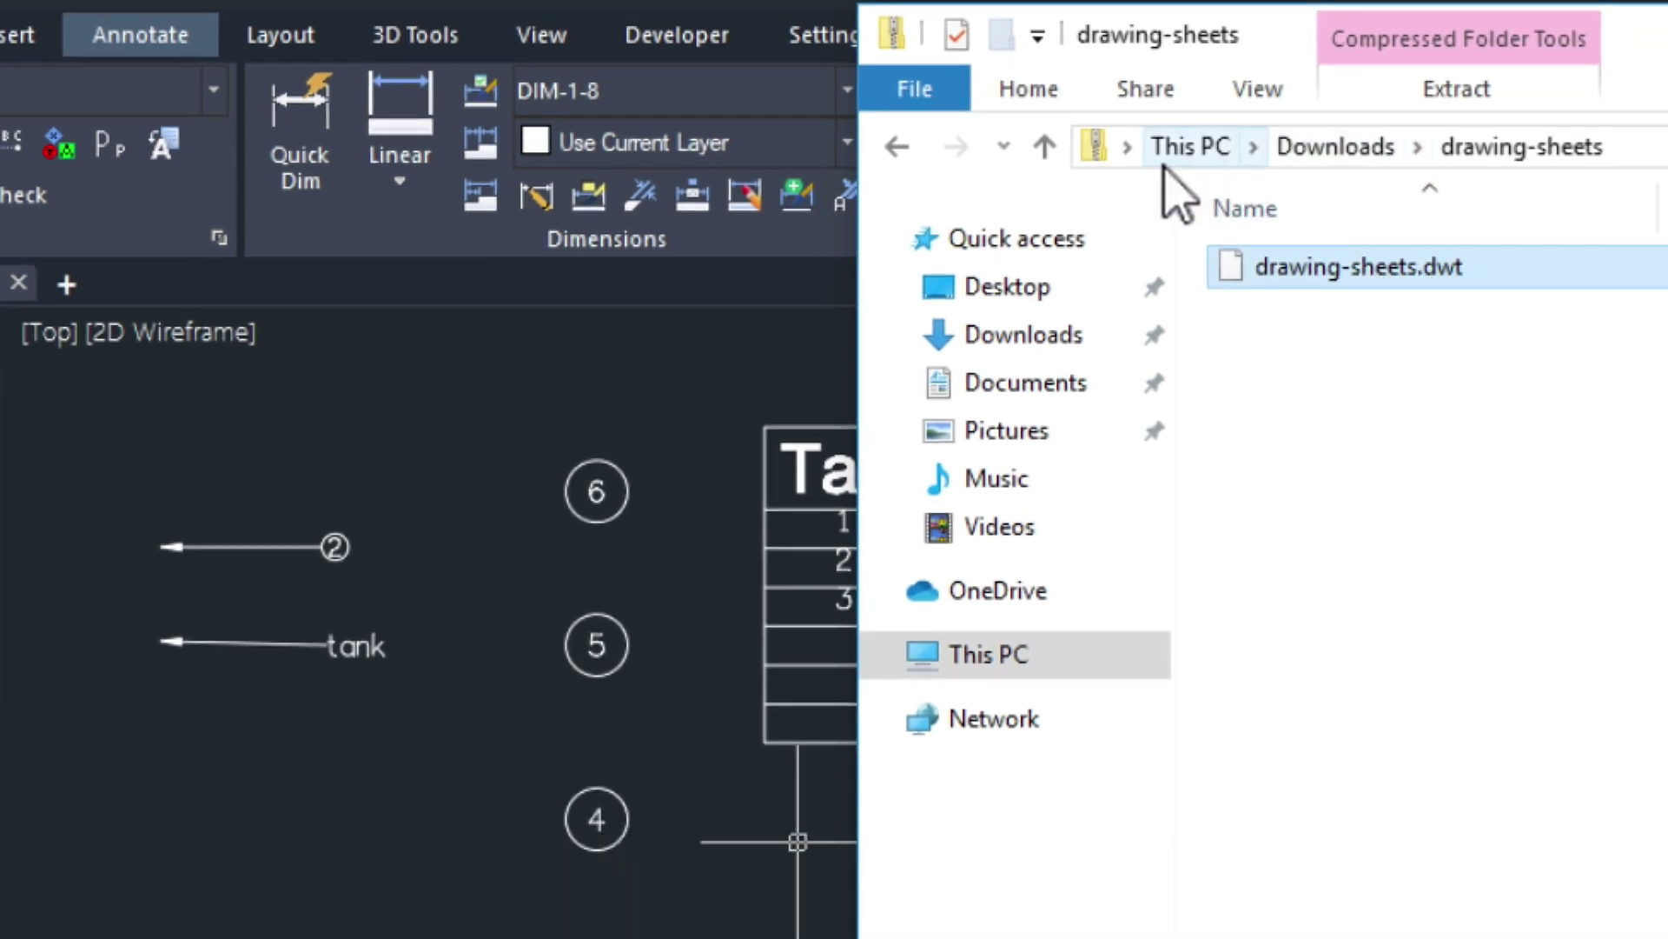
left_click(896, 145)
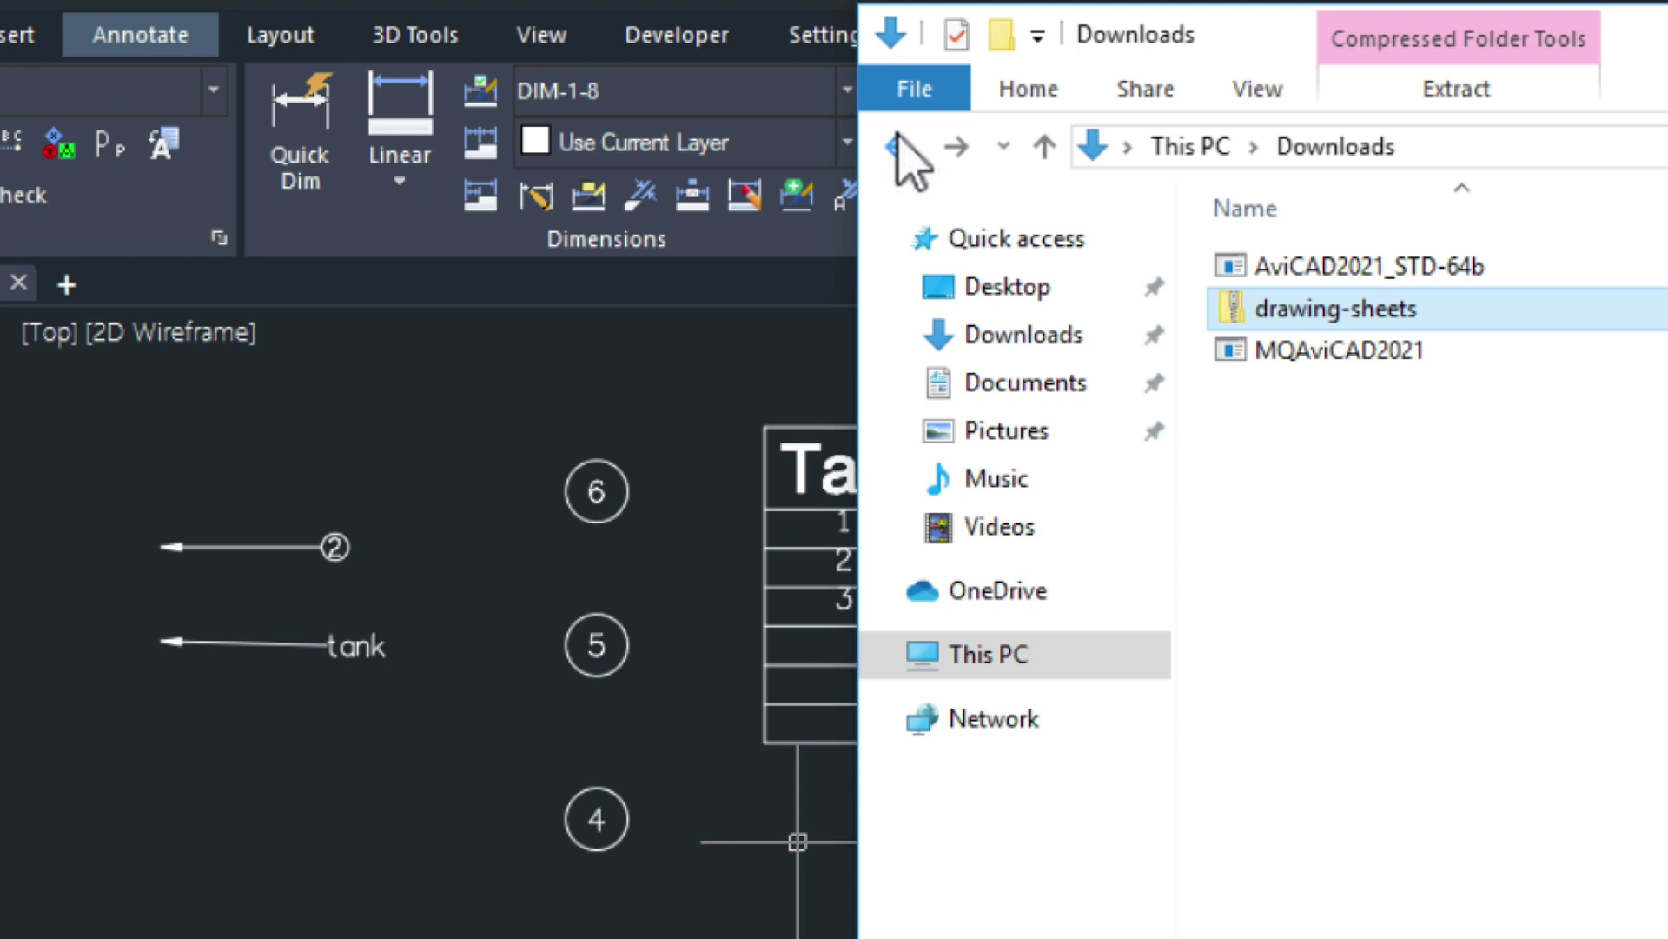
double_click(1322, 315)
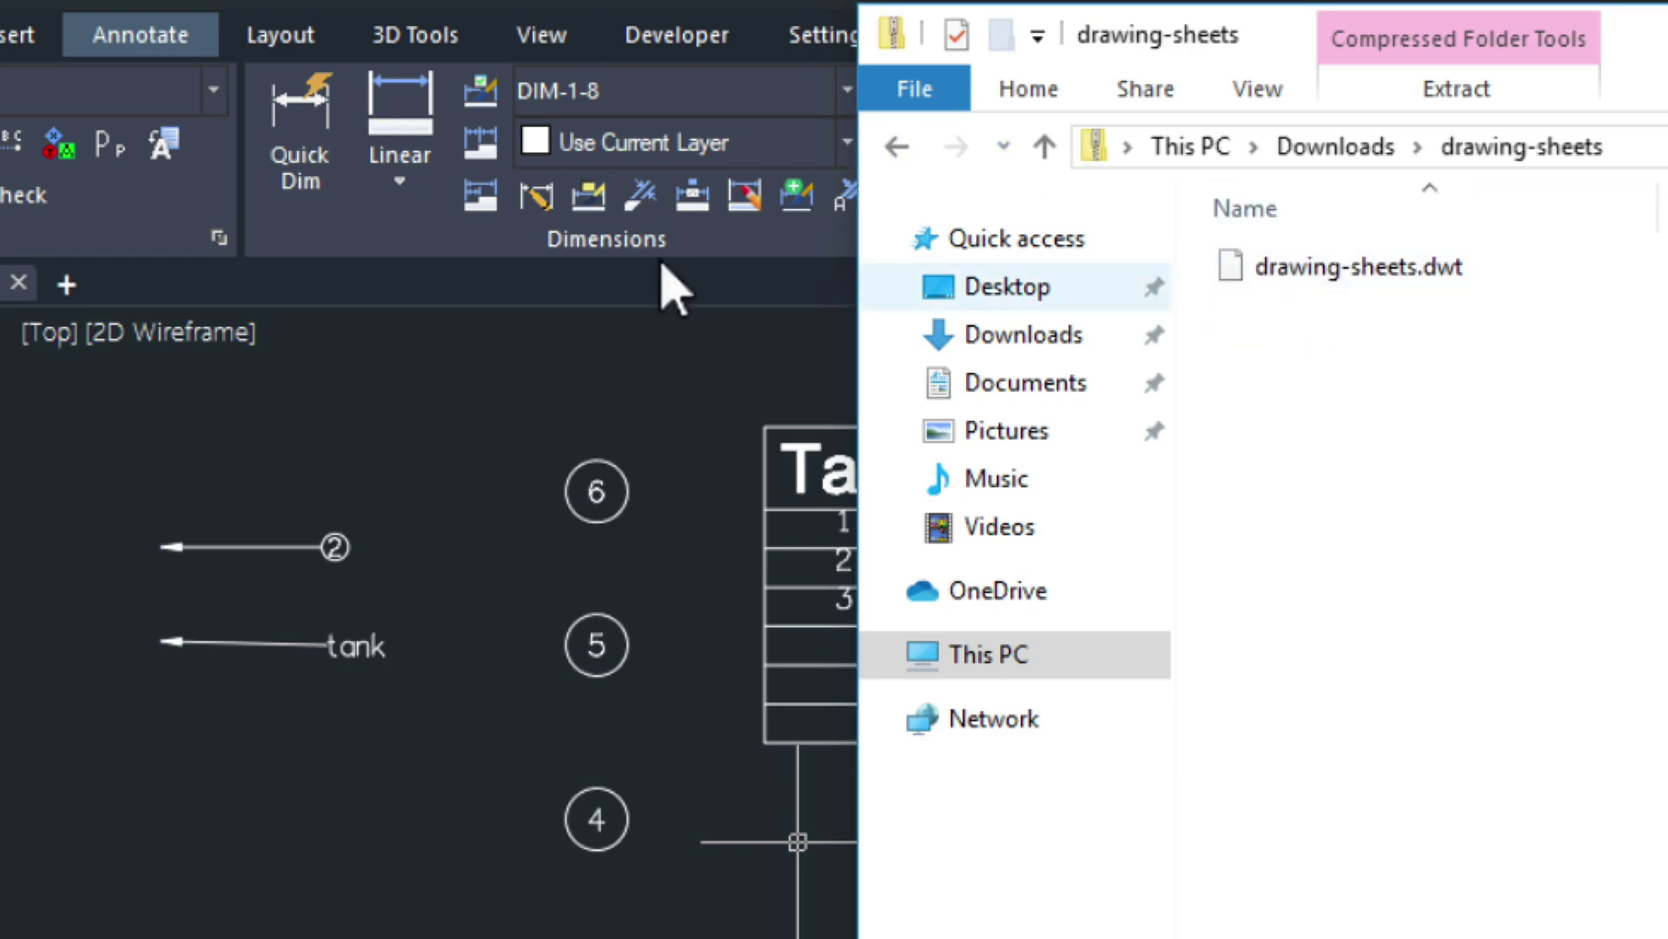
left_click(328, 354)
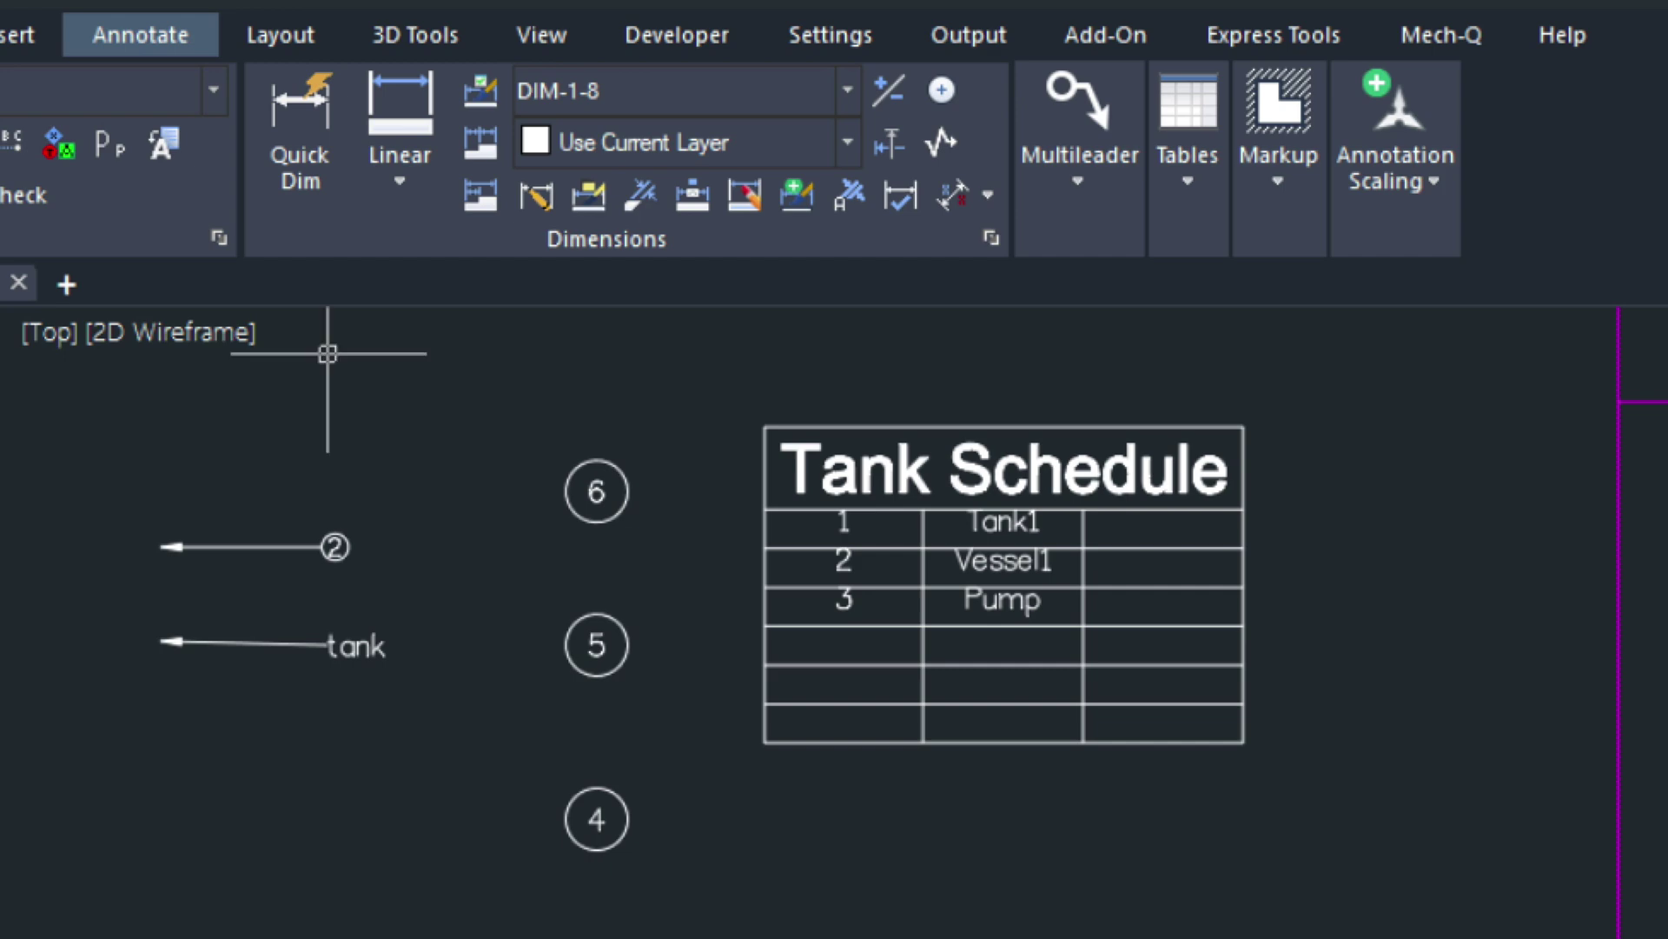
key("ctrl+n")
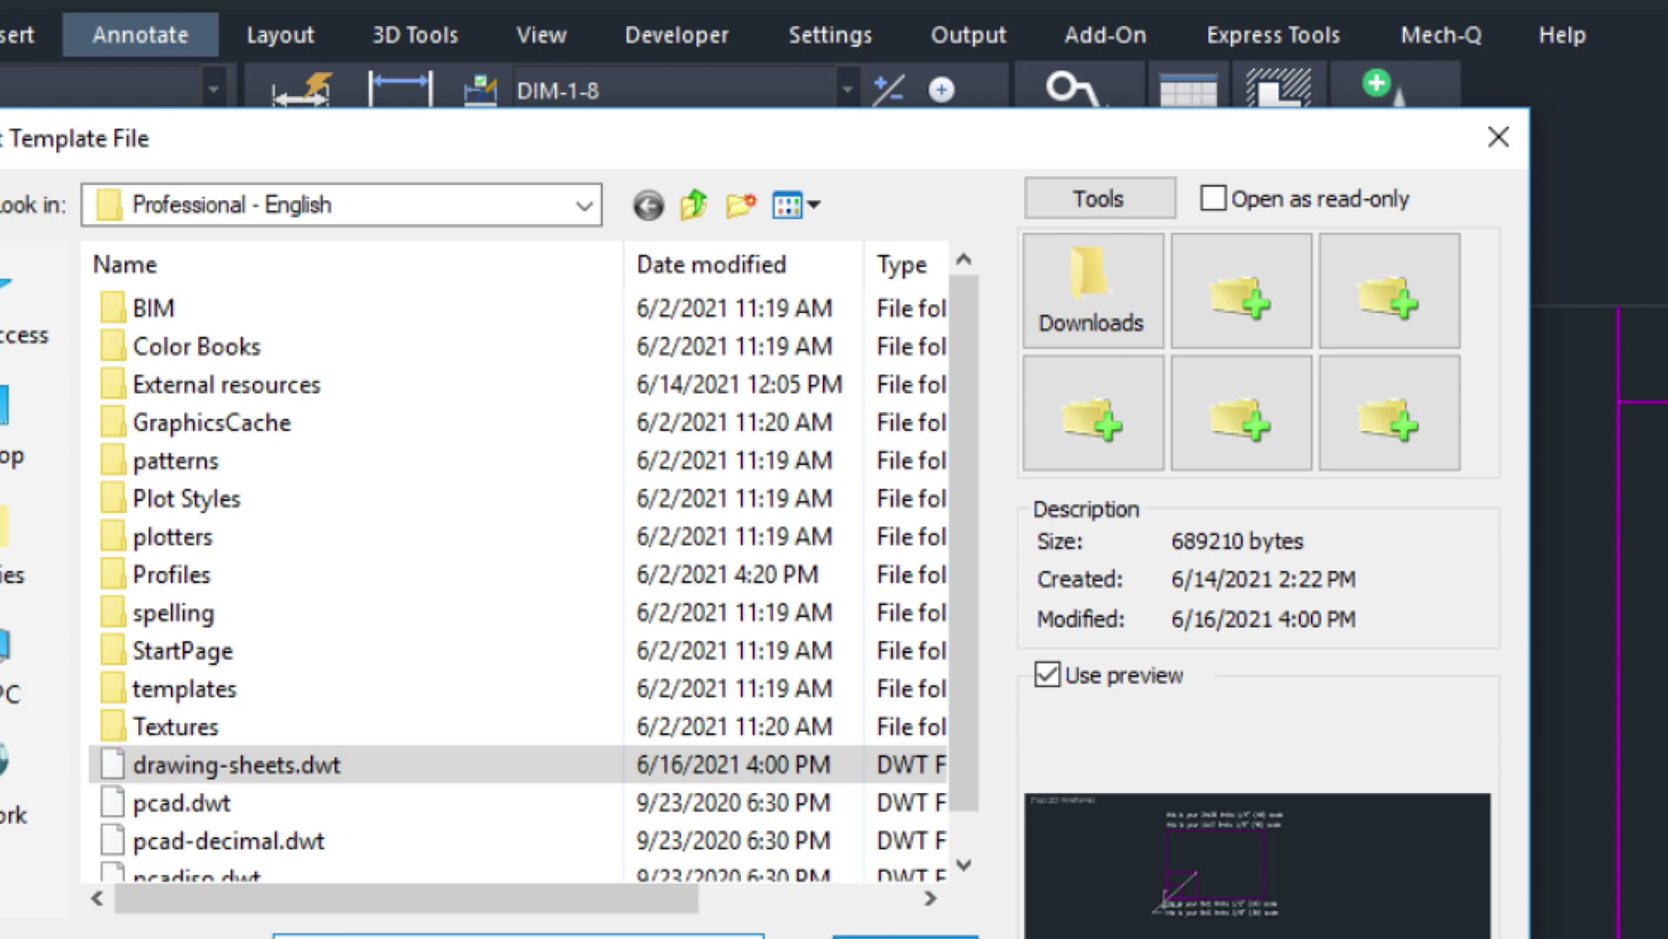
- Drag drawing-sheets.dwt into the Professional - English template list, choose Replace, and close the chooser
key("alt+Tab")
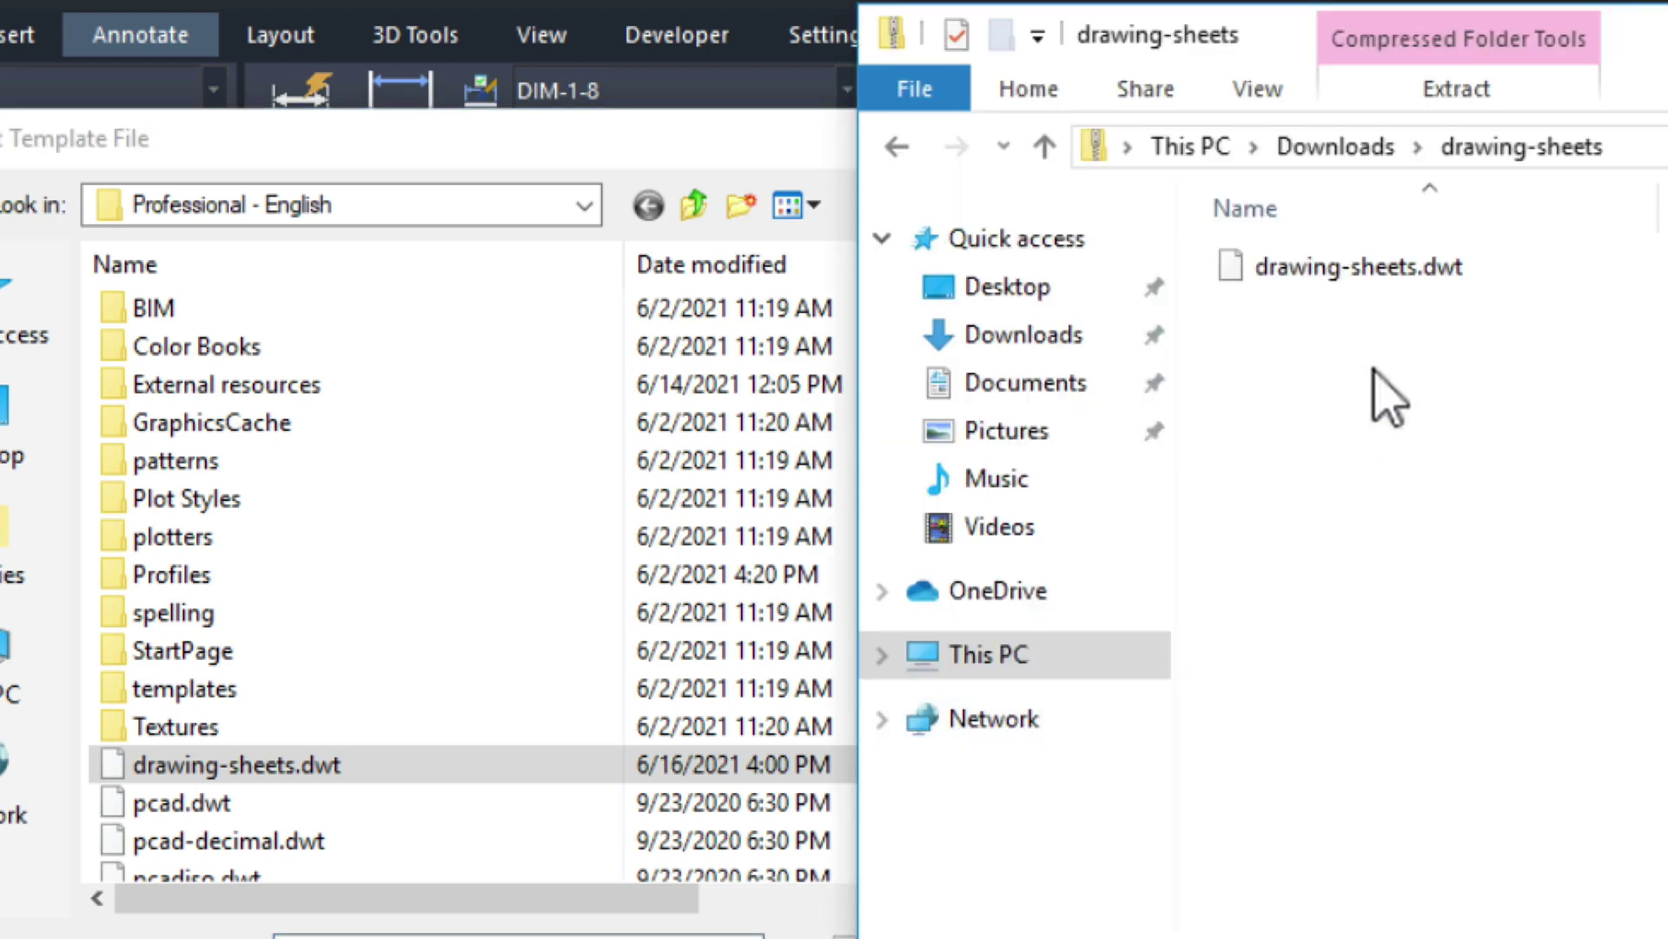
mouse_move(1269, 276)
left_mouse_down()
mouse_move(860, 460)
mouse_move(420, 812)
left_mouse_up()
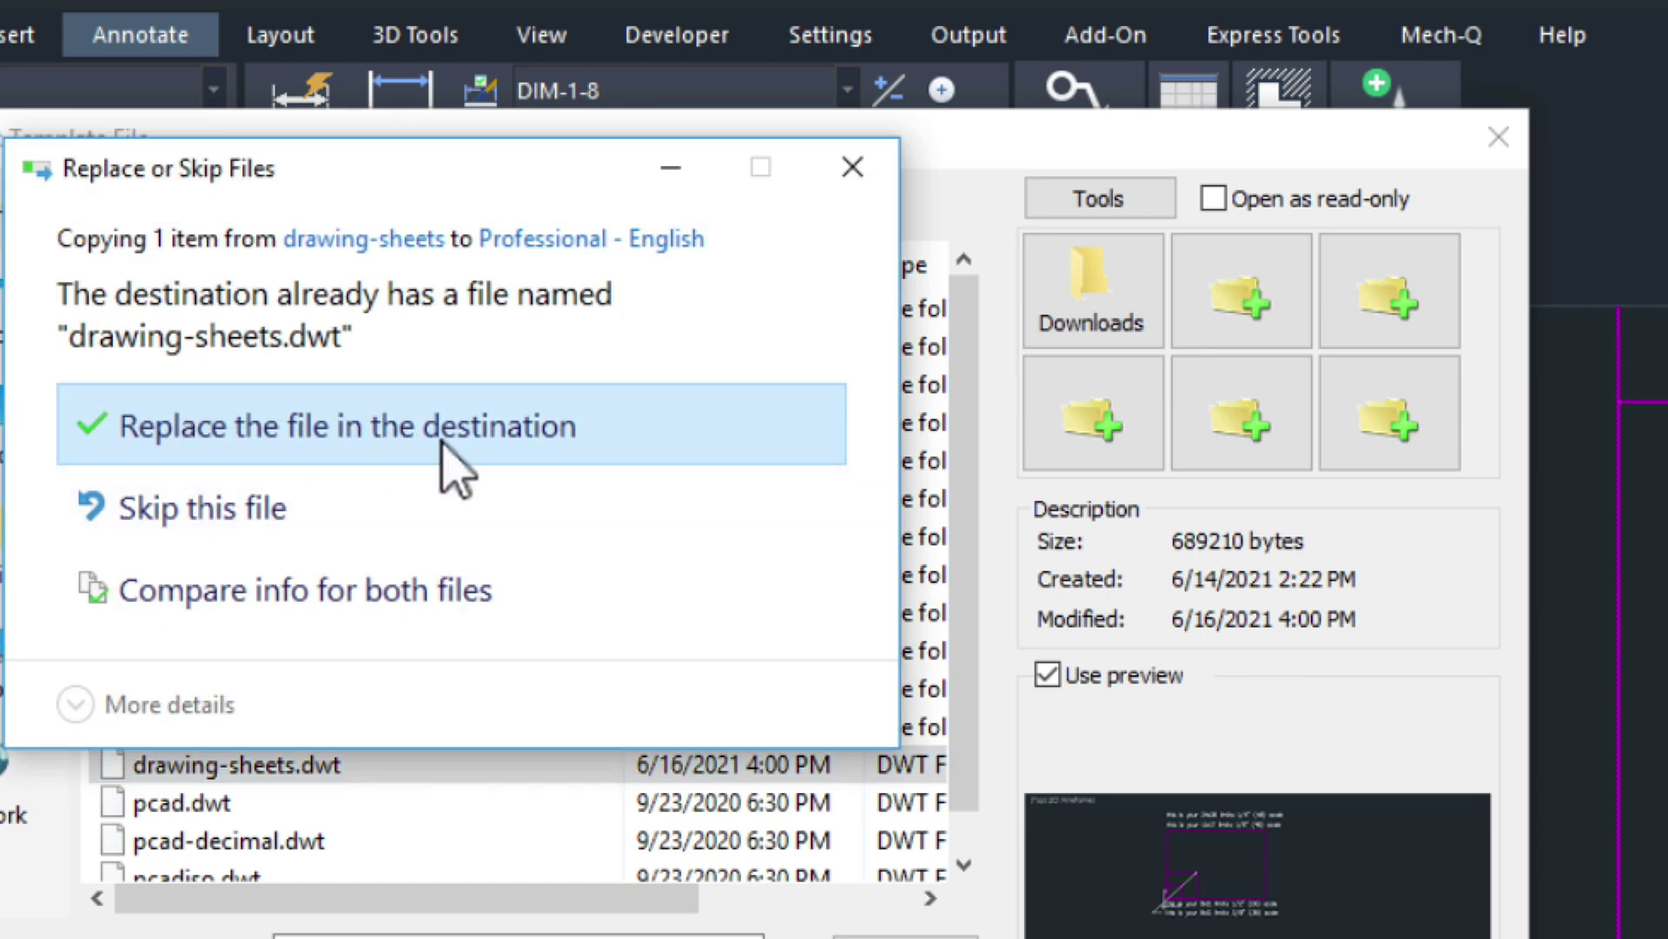
left_click(864, 178)
left_click(1499, 138)
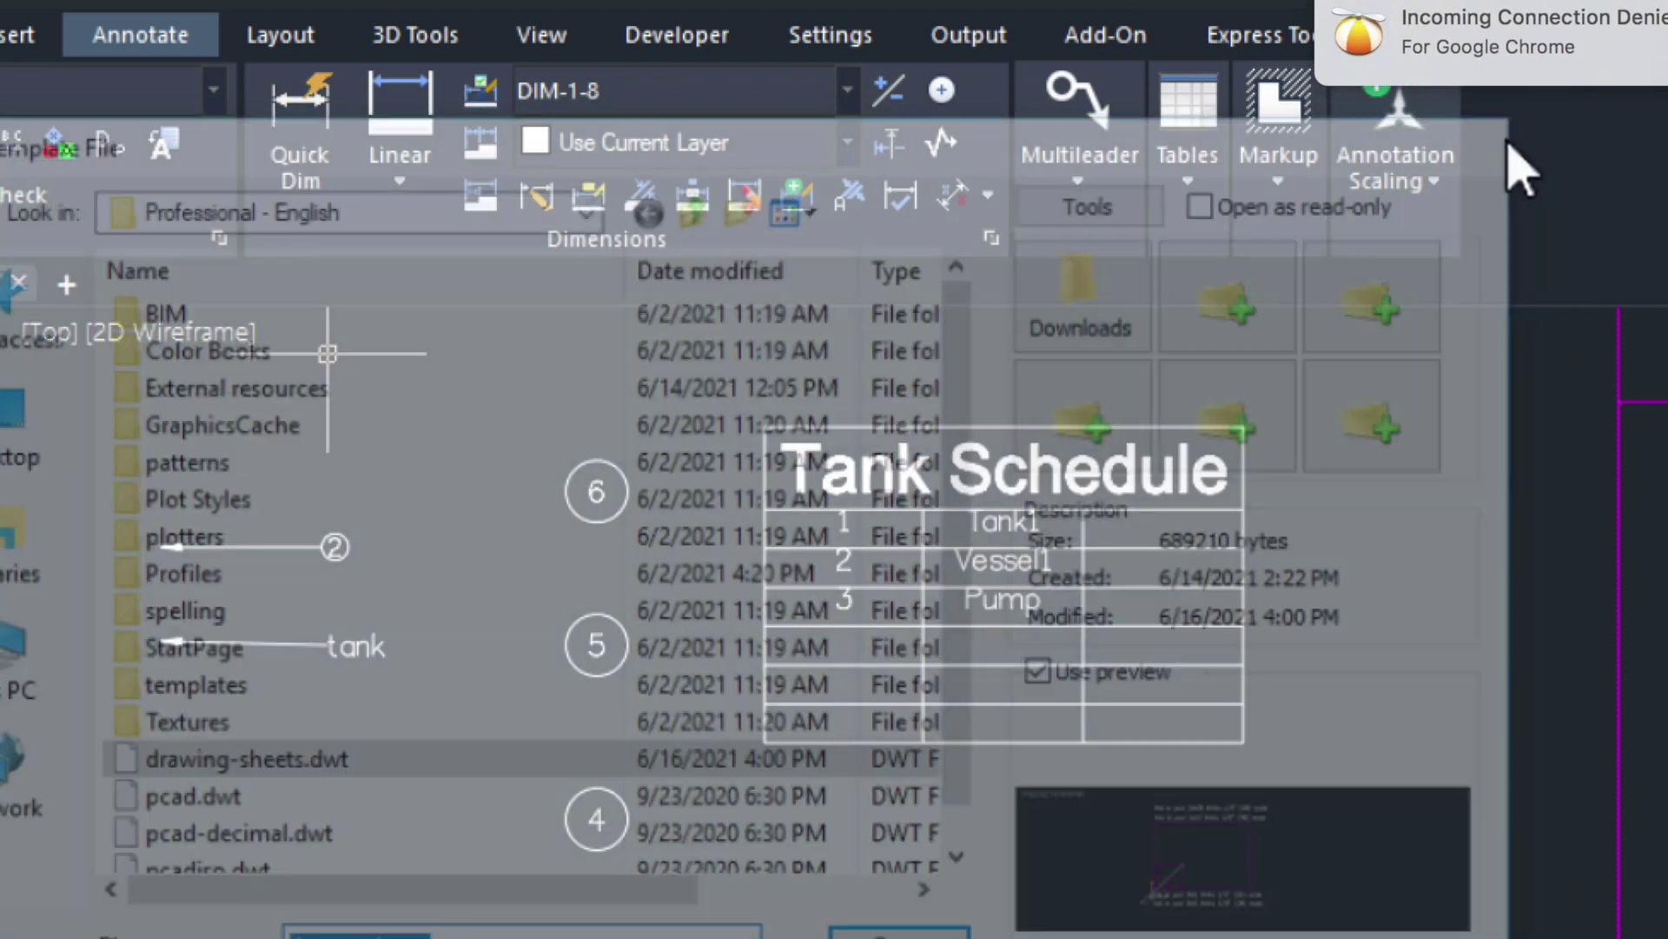